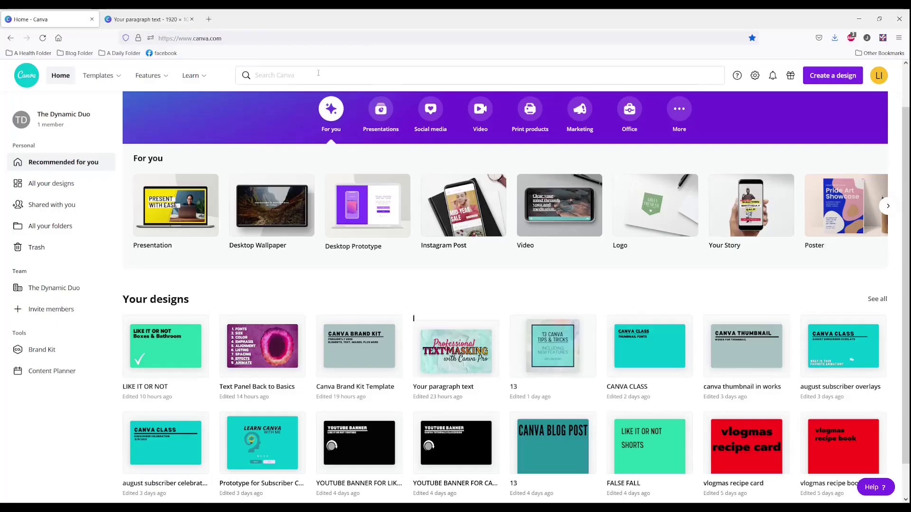
- Create a new blank design with the custom size 1920 x 1080 px
click(841, 75)
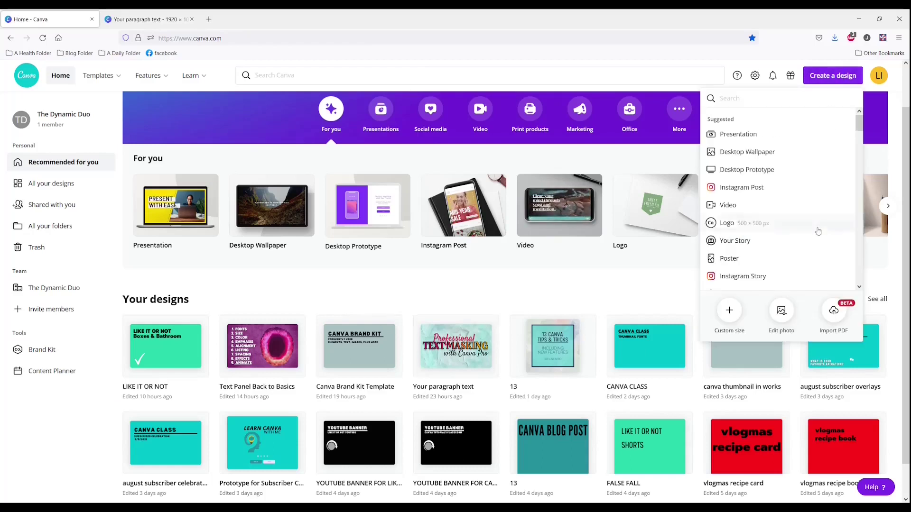
click(729, 312)
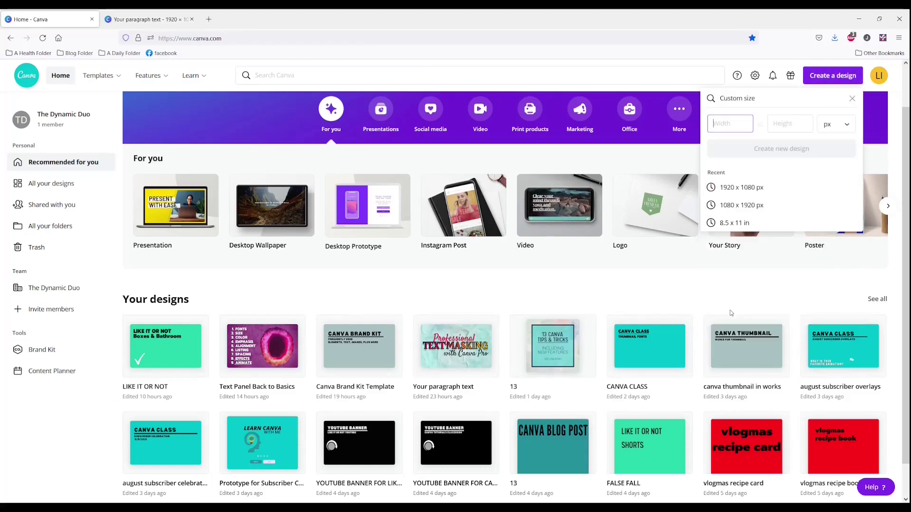
click(756, 193)
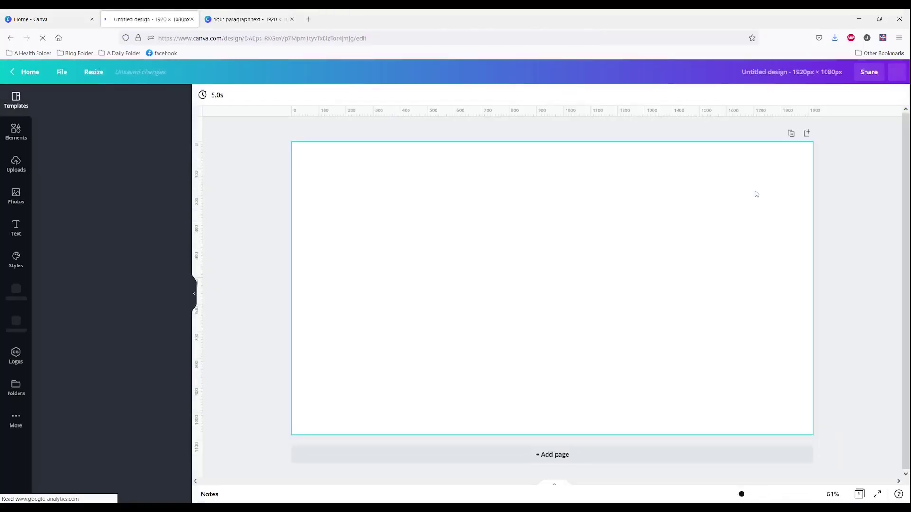
- Add a rectangle and shape it into a full-width band across the vertical middle of the page
click(596, 273)
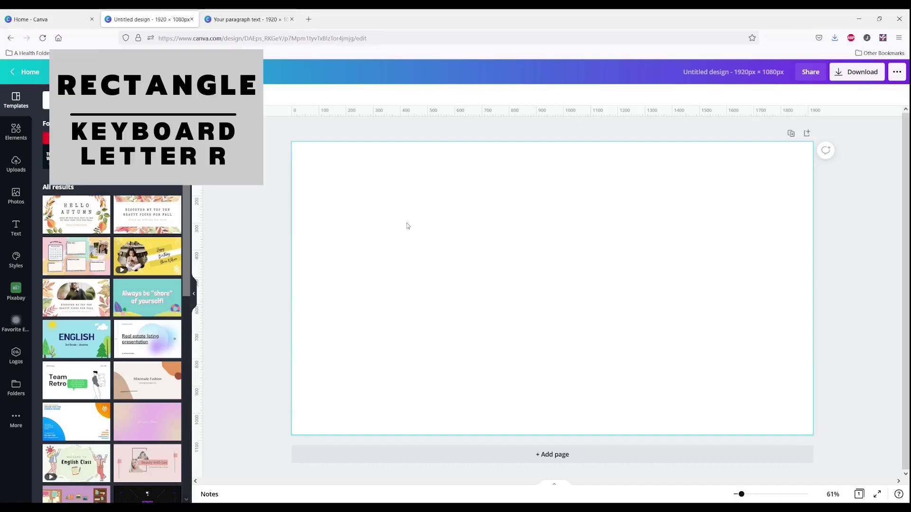
key(r)
drag(313, 297, 532, 291)
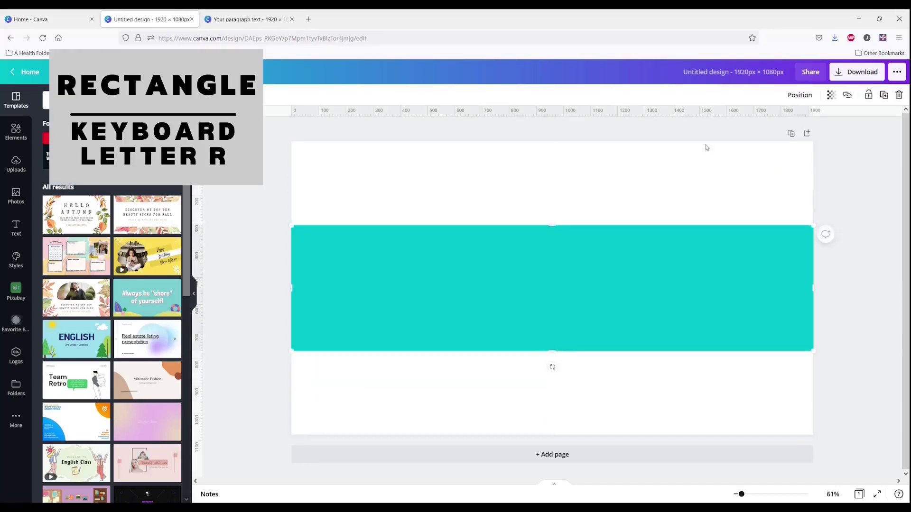
click(790, 98)
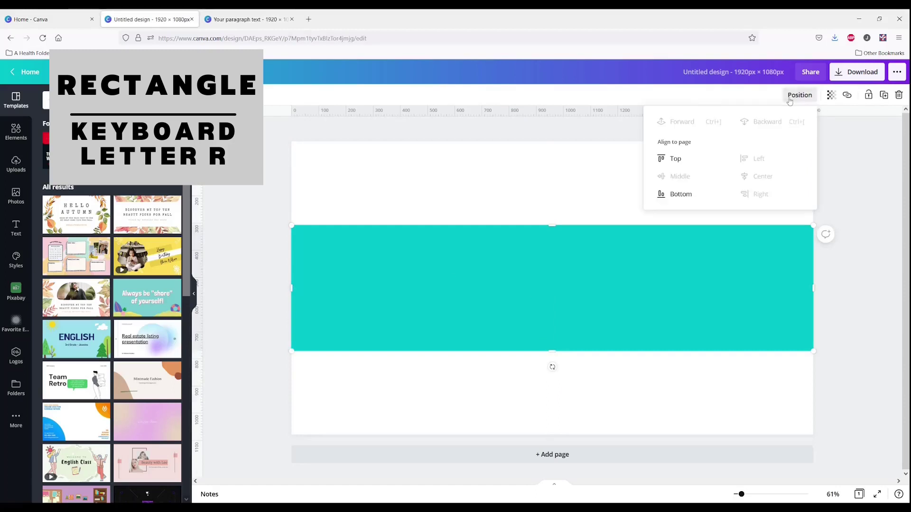
click(865, 203)
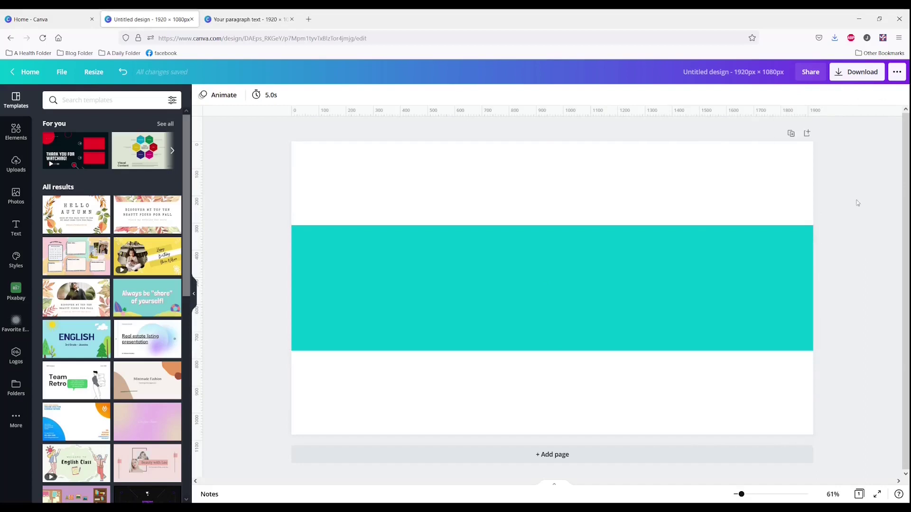
- Check the colour code of the brown rectangle on page 5 of the "Your paragraph text" design, and return to the untitled design
click(247, 19)
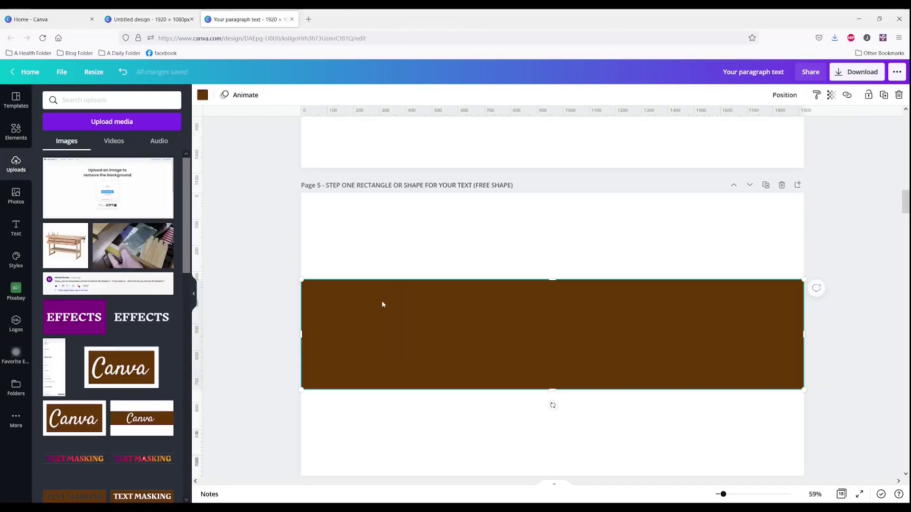
click(203, 95)
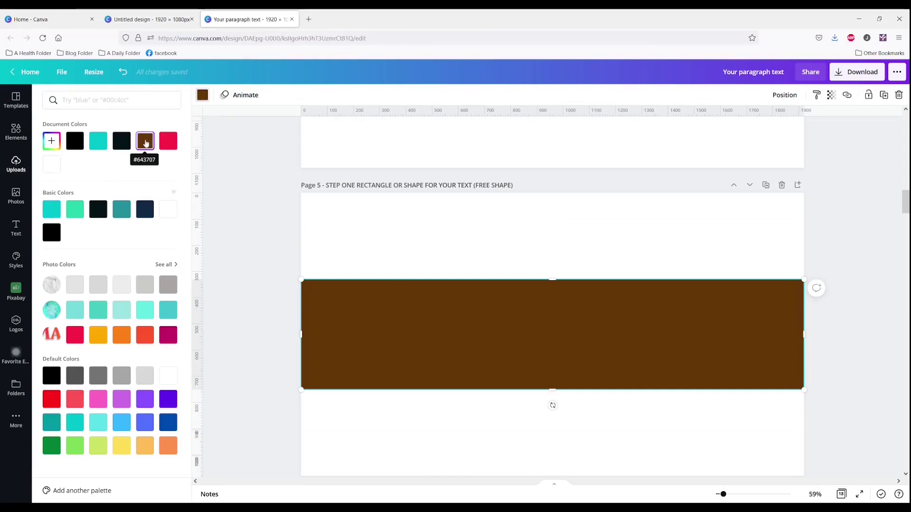
click(158, 19)
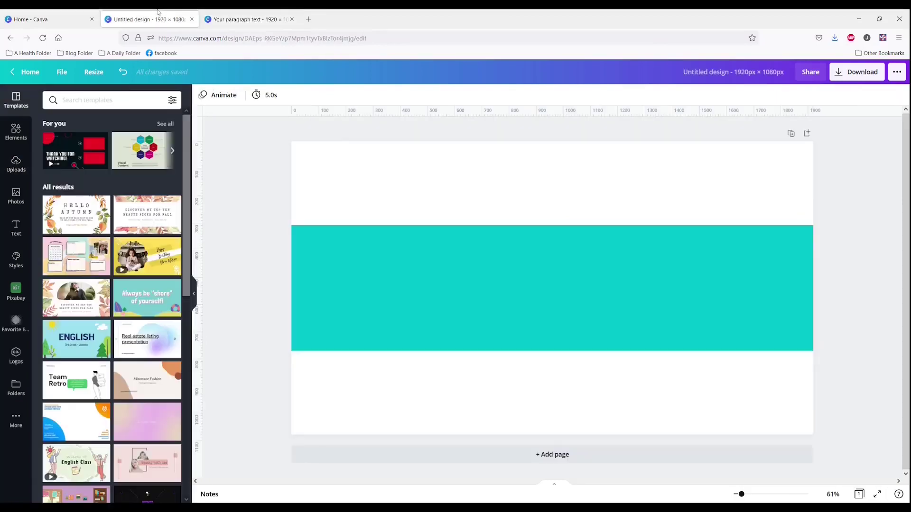
- Recolour the rectangle band with the hex colour 643707
click(319, 257)
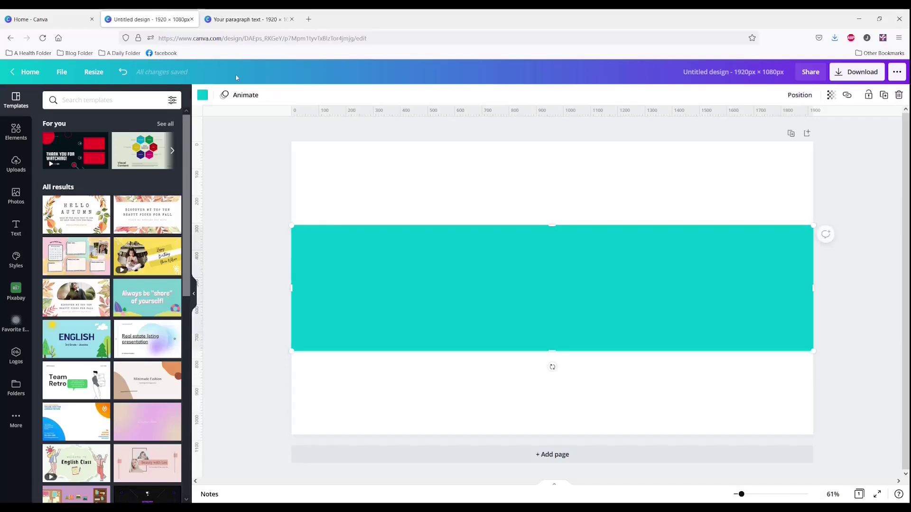
click(202, 96)
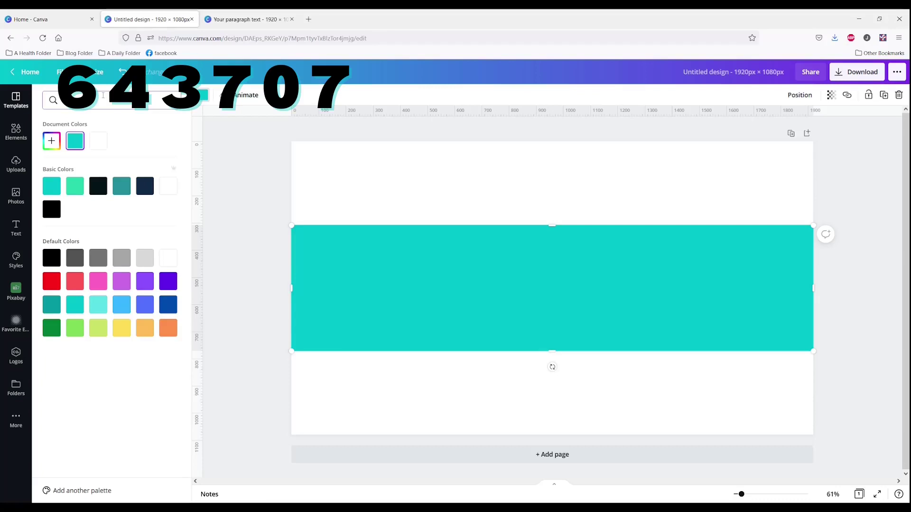
key(Return)
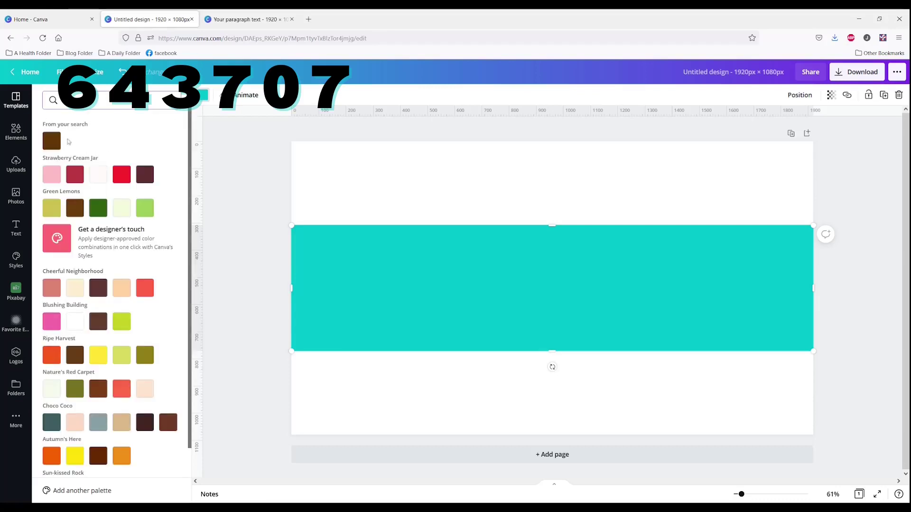
click(52, 141)
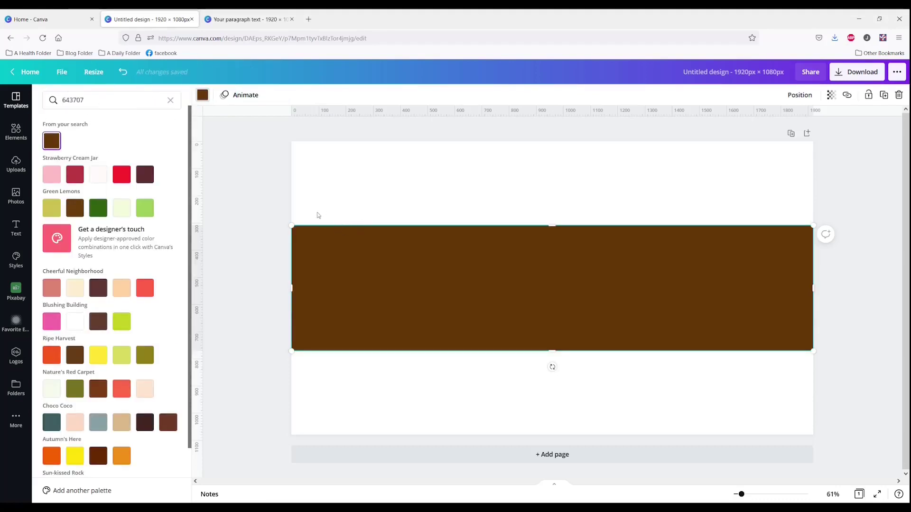
key(Escape)
- Add a text box reading "TEXT MASKING" over the rectangle band
click(339, 207)
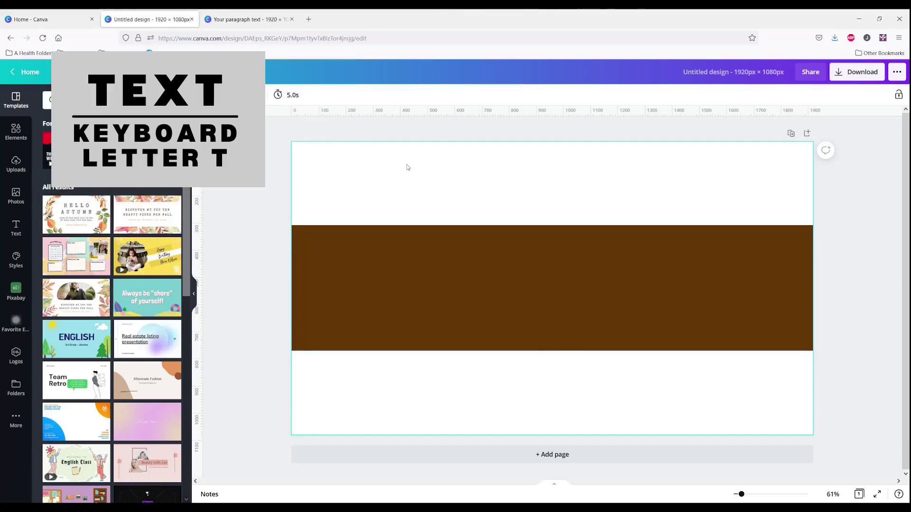
key(t)
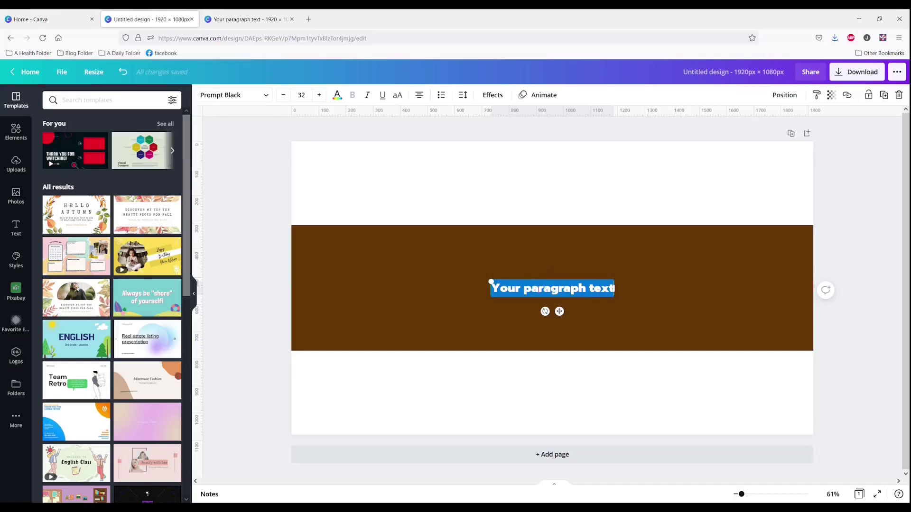
text(TEX)
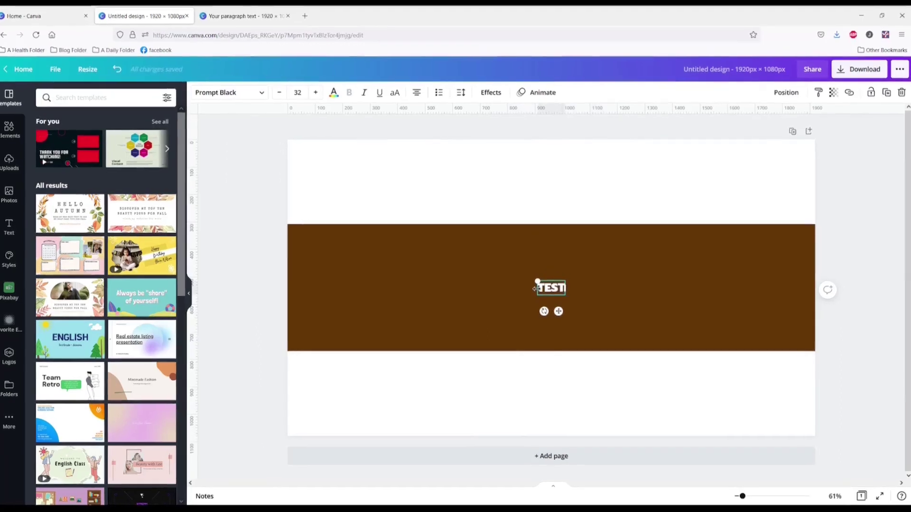
text(T MASKING)
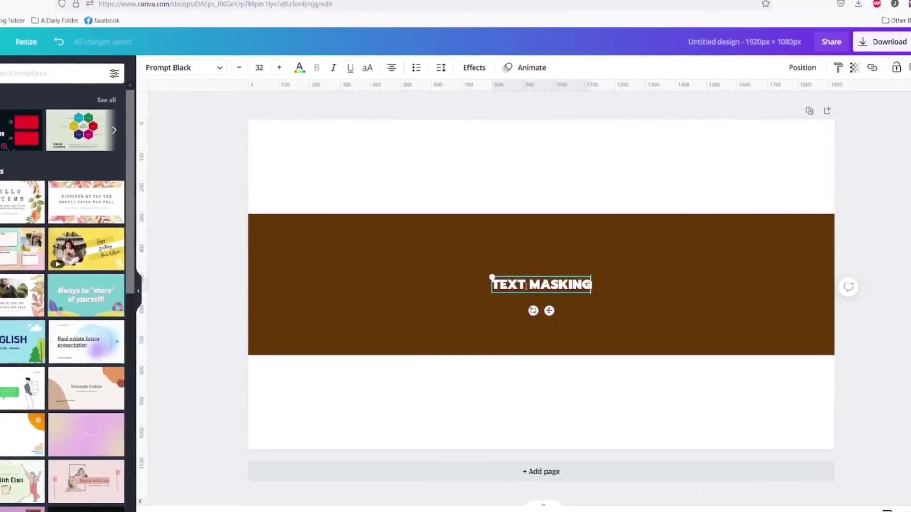
- Enlarge the text to about size 179 so it nearly fills the band, and align it to the page's middle and center
drag(590, 292, 821, 361)
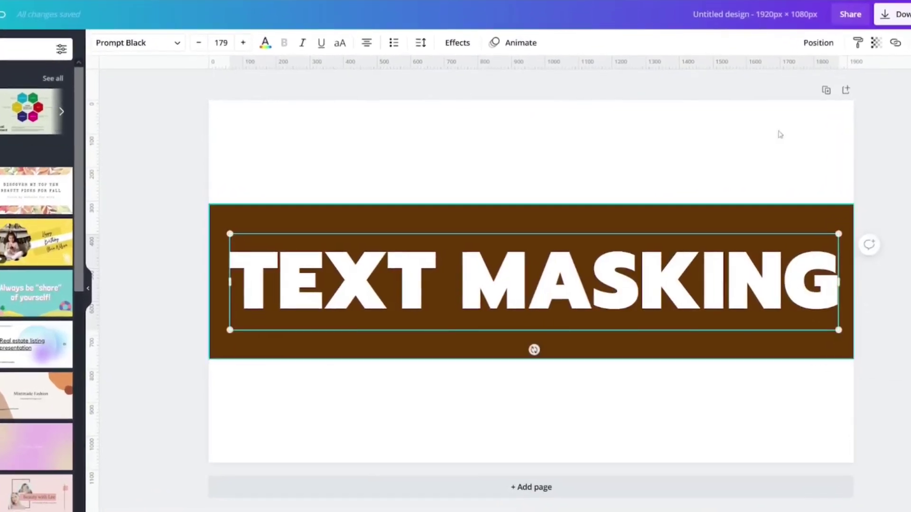
click(822, 36)
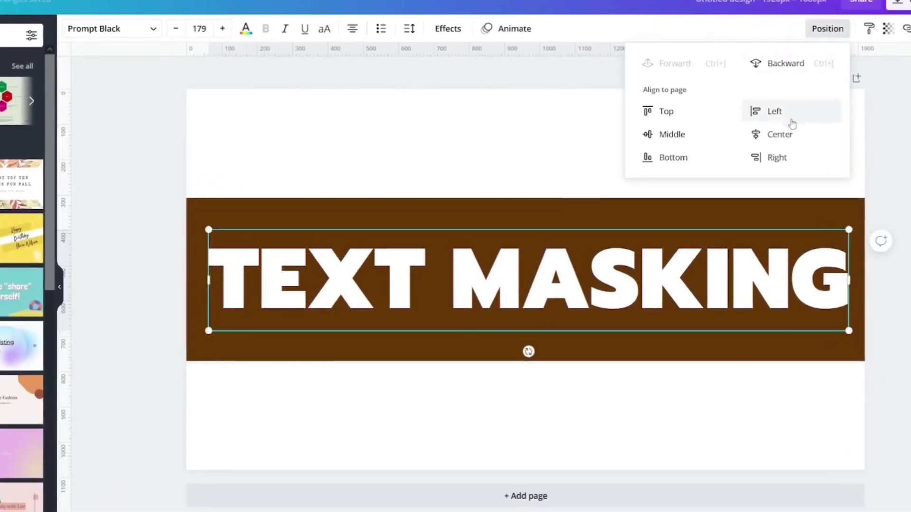
click(670, 135)
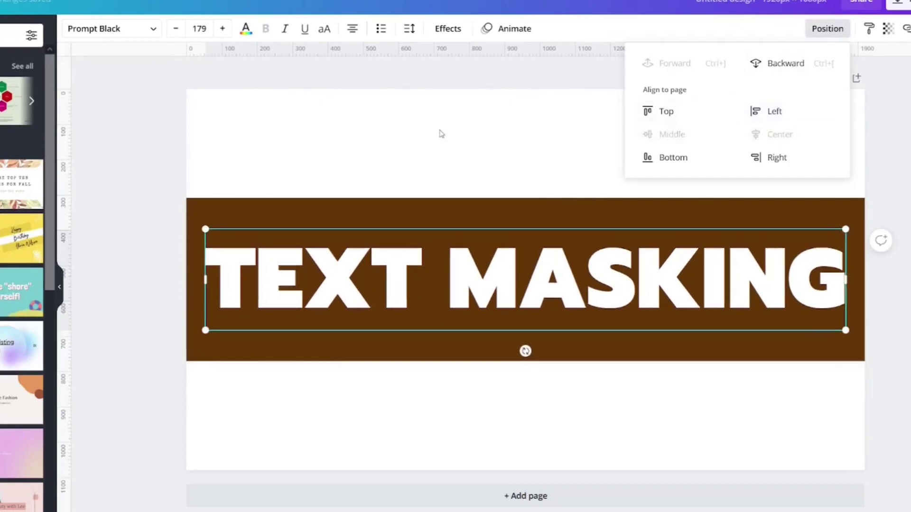
click(441, 132)
- Examine the font of the heading on page 6 of the "Your paragraph text" design and browse its font list
click(436, 237)
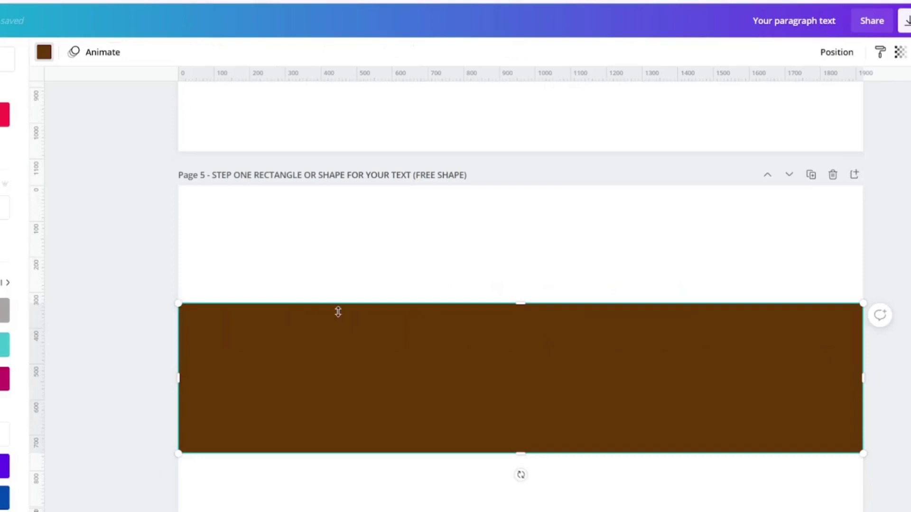
scroll(358, 311, down, 8)
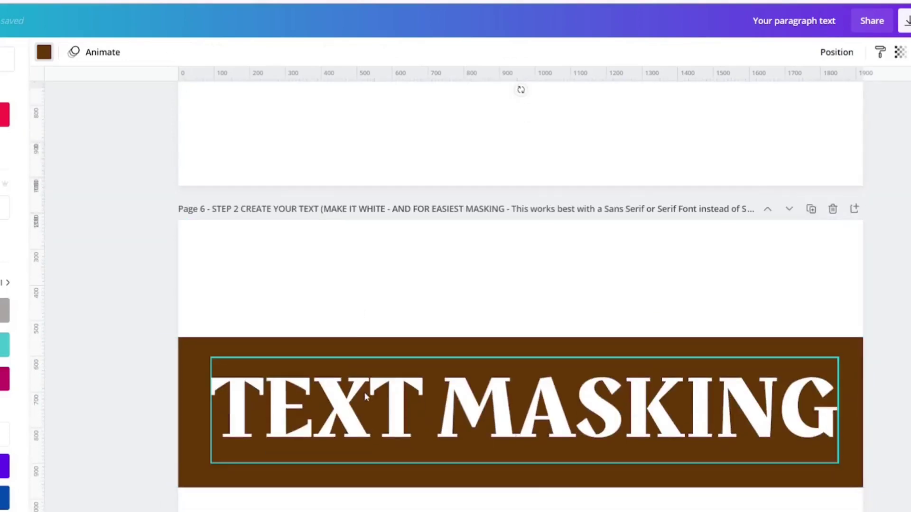
click(363, 392)
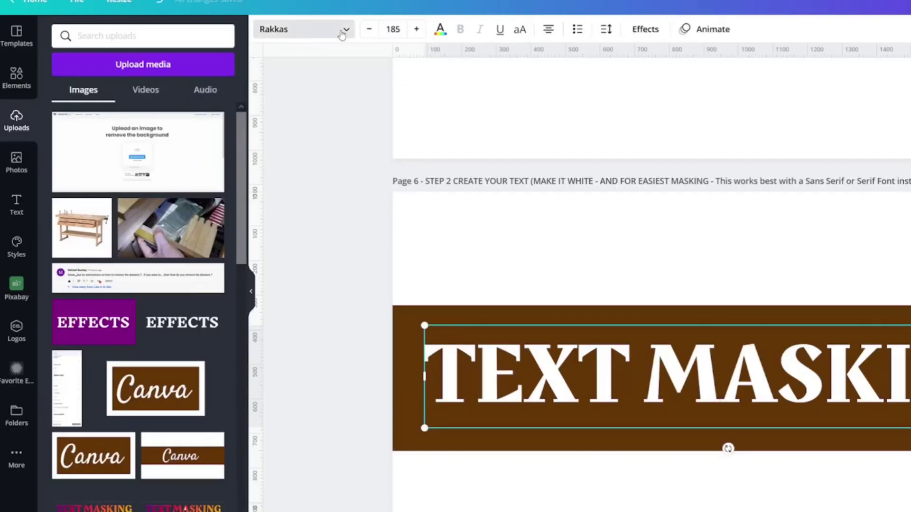
click(127, 54)
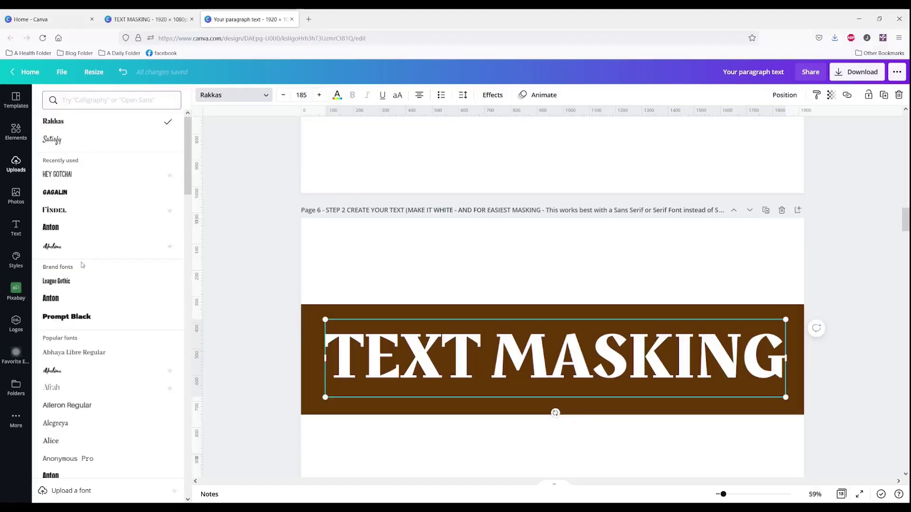
scroll(102, 256, down, 2)
scroll(102, 256, up, 2)
scroll(81, 266, down, 1)
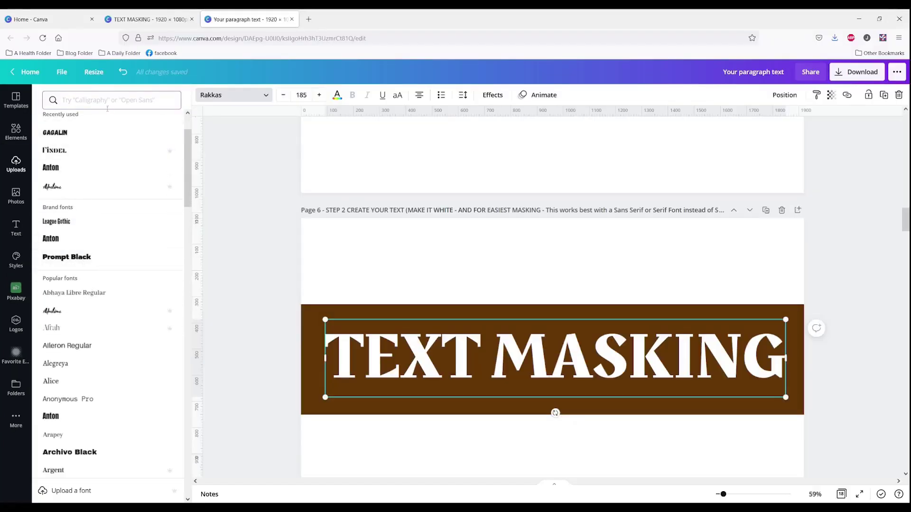
- Search the fonts for "serif" and look through the matching typefaces
text(serif)
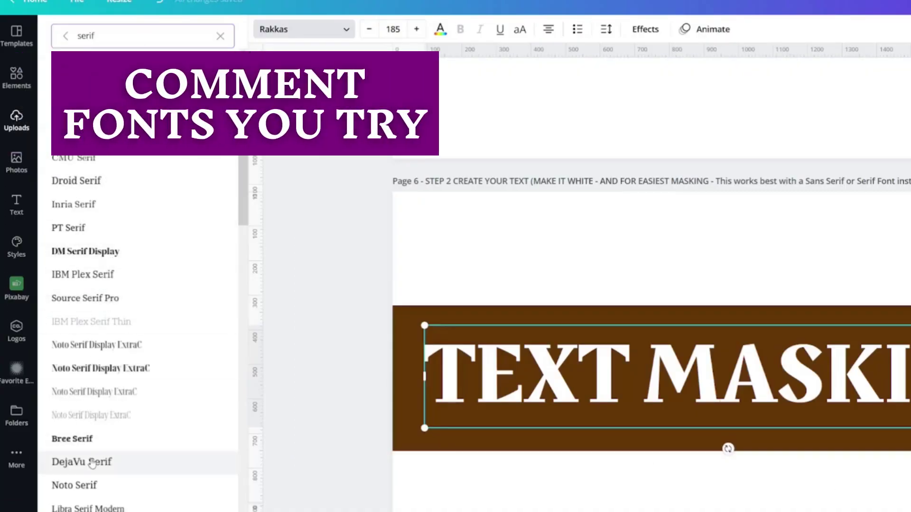
scroll(92, 463, down, 5)
scroll(92, 460, down, 5)
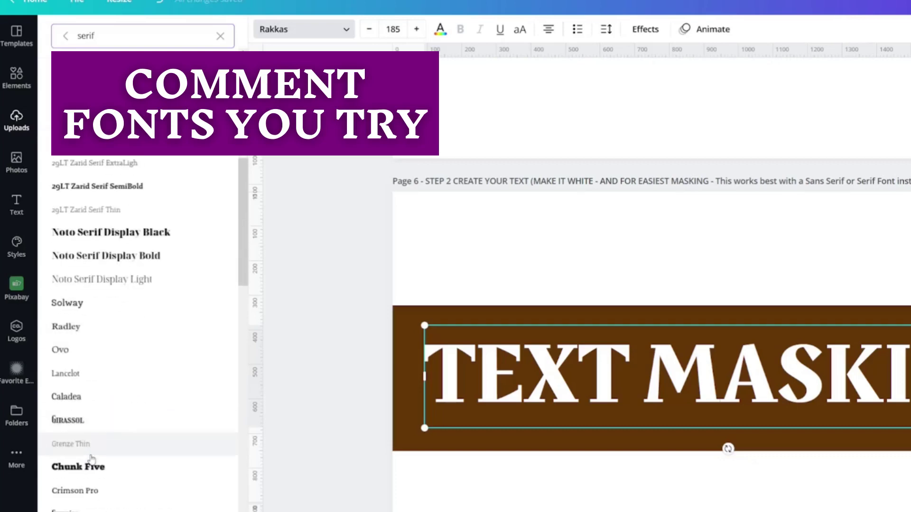
scroll(85, 446, down, 5)
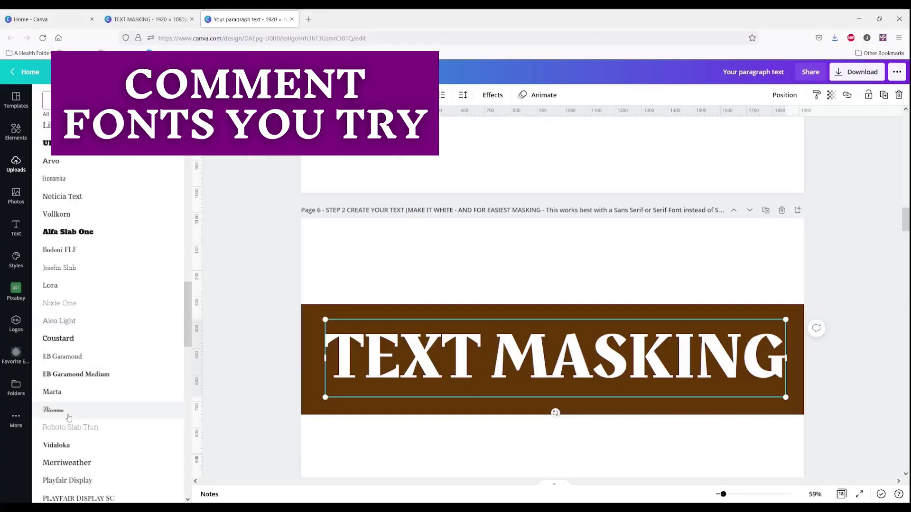
scroll(69, 417, down, 8)
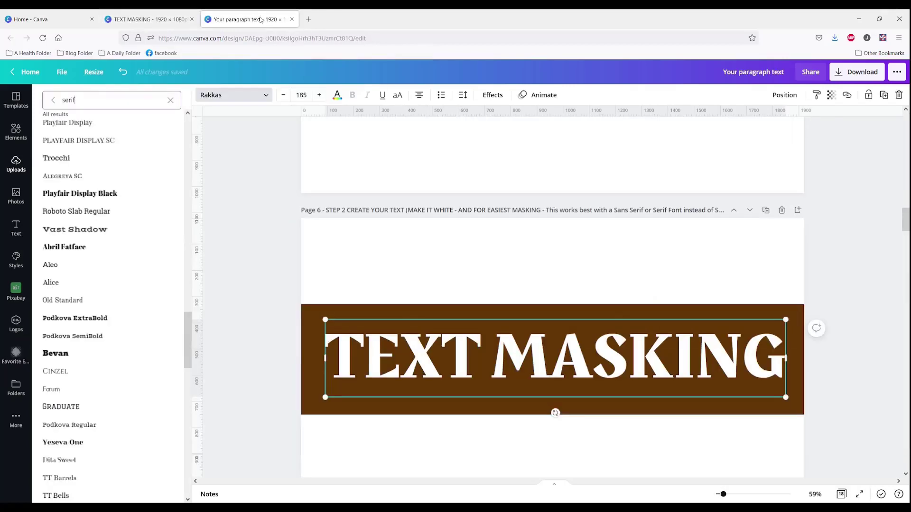
- Return to the "TEXT MASKING" design and set its heading to the Rakkas font at size 185
click(176, 22)
click(301, 95)
text(1)
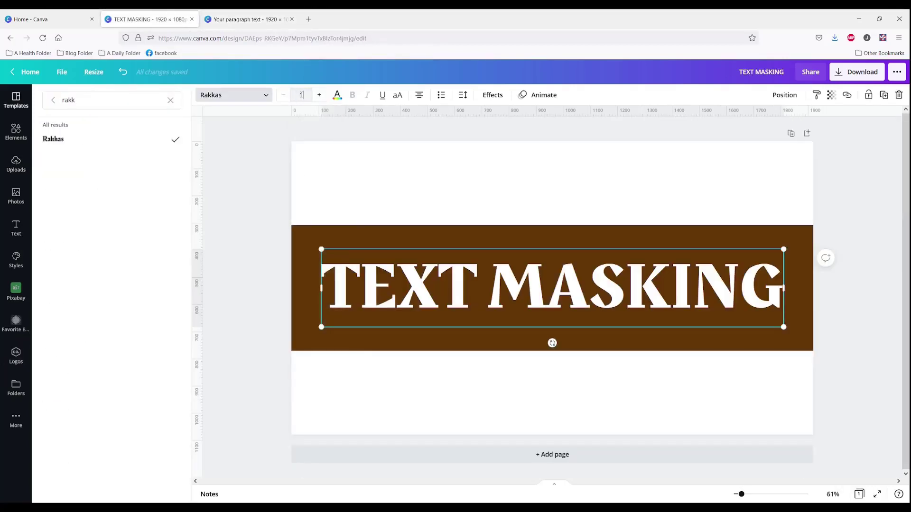
text(85)
key(Return)
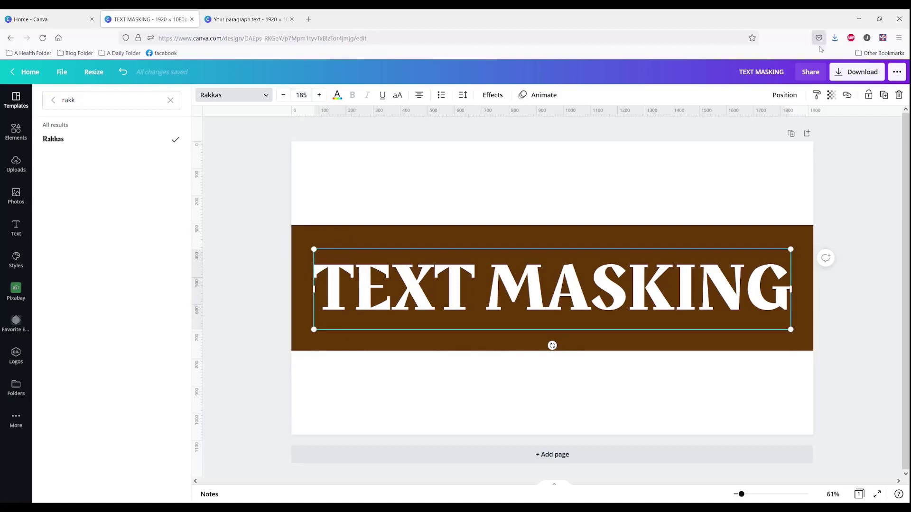
- Align the resized heading to the vertical middle of the page and deselect it
click(787, 95)
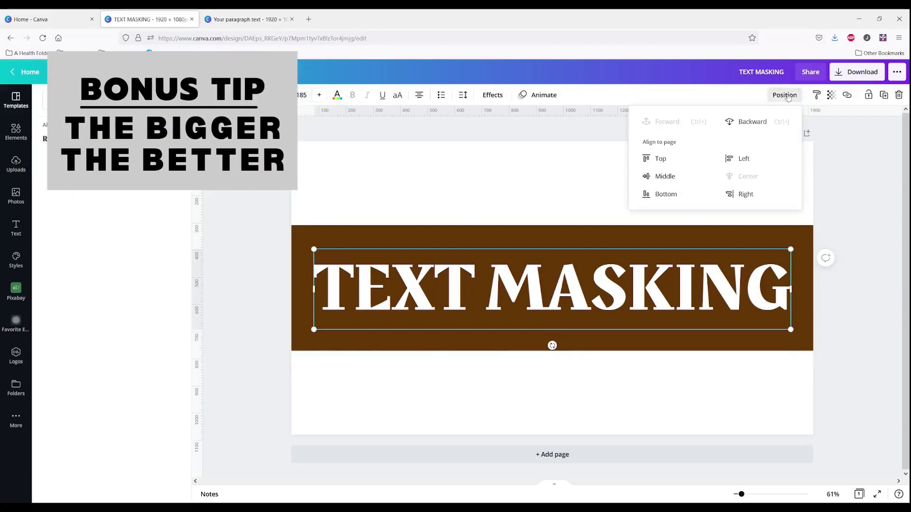
click(669, 176)
click(468, 203)
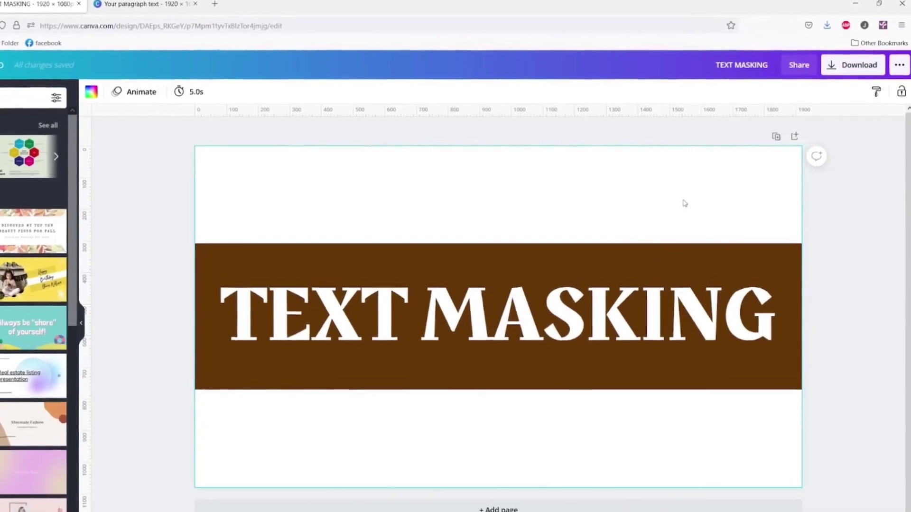
- Download the TEXT MASKING design as a PNG at size 1 and continue editing
click(833, 66)
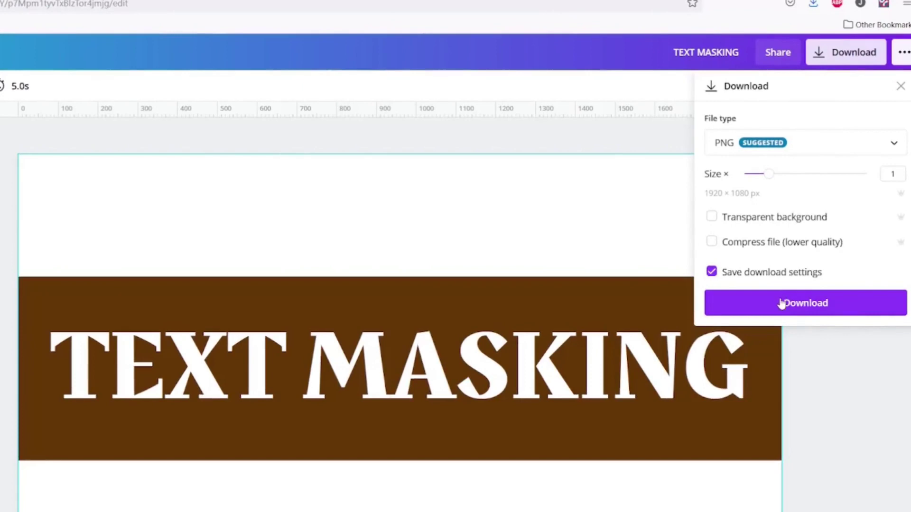
click(781, 304)
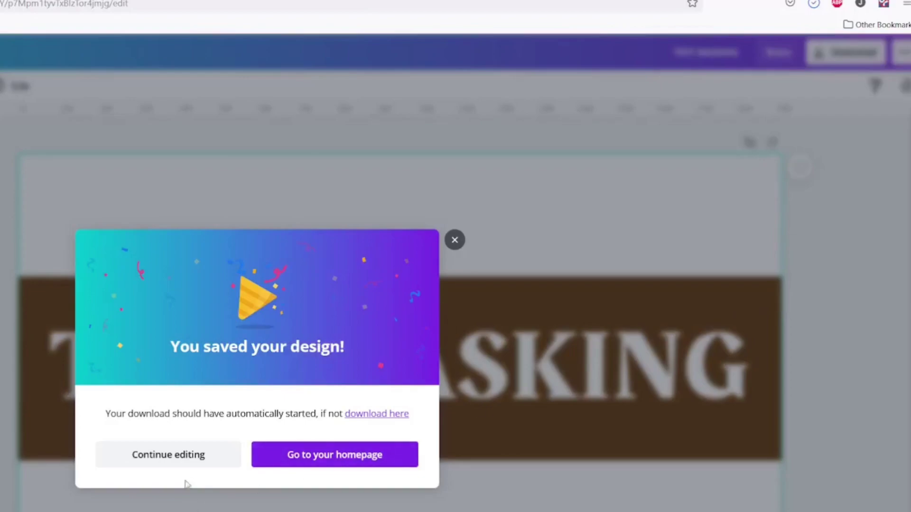
click(182, 459)
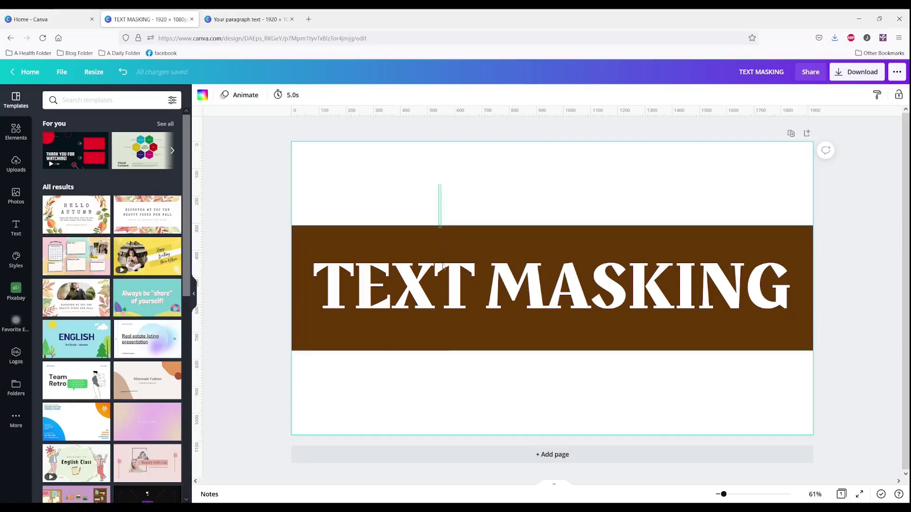
- Delete the heading and brown rectangle from the page, and place the uploaded TEXT MASKING PNG on it
click(442, 266)
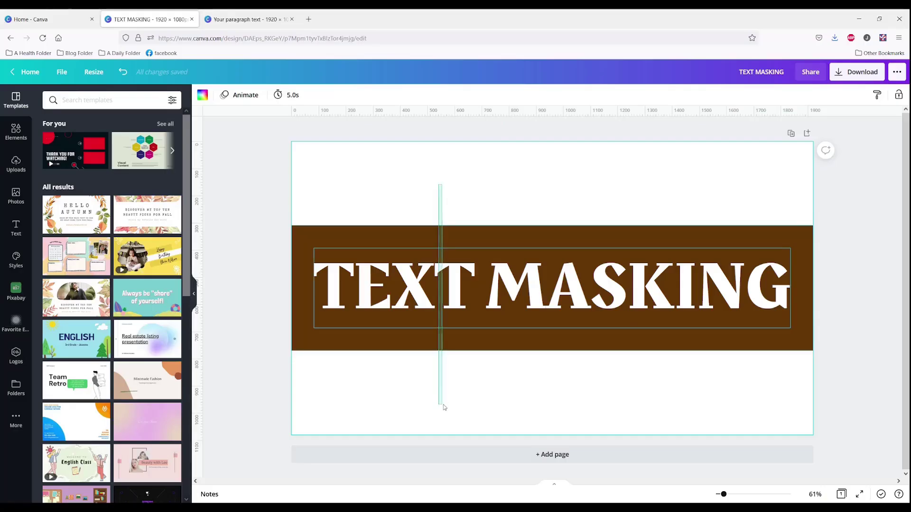
key(Delete)
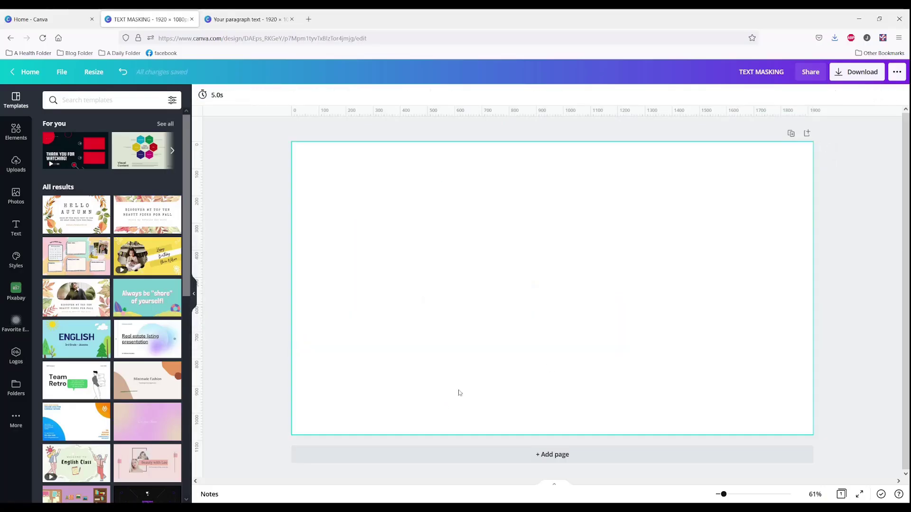
click(14, 166)
click(92, 119)
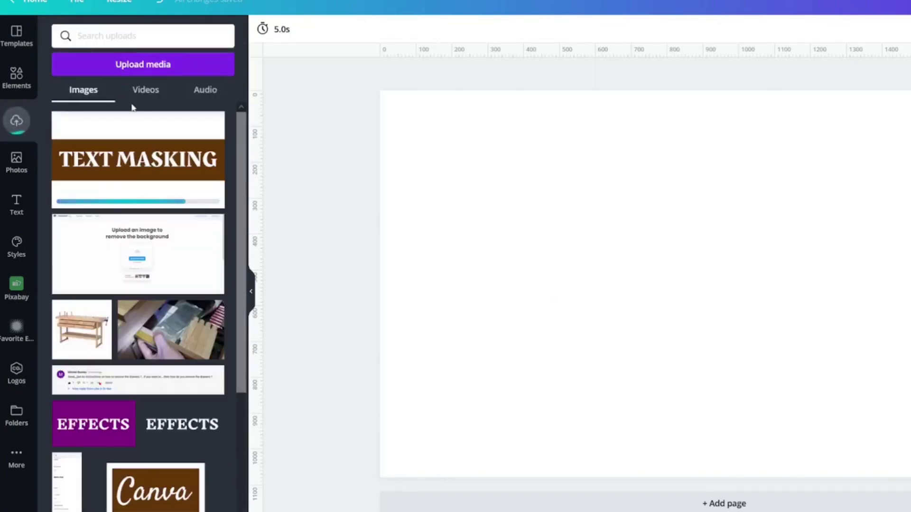
click(125, 169)
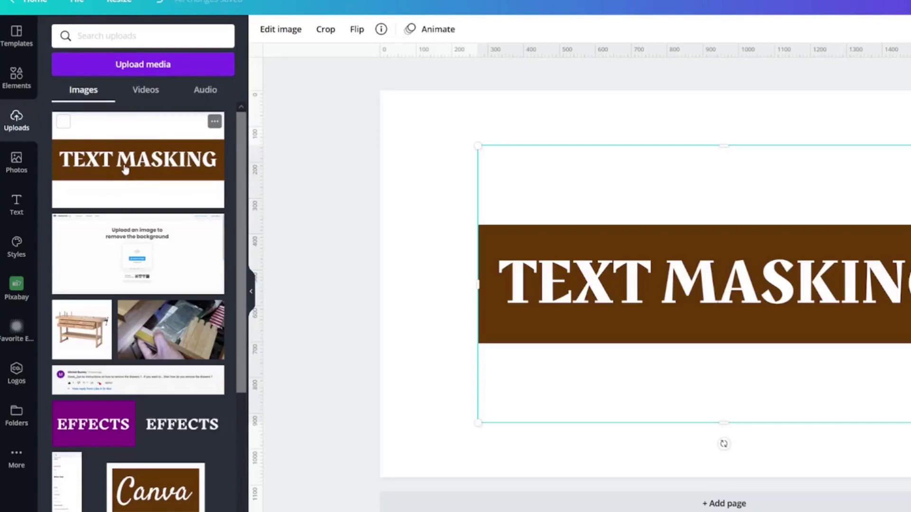
- Set the page background to the bright red of the Strawberry Cream Jar palette
click(448, 193)
click(261, 30)
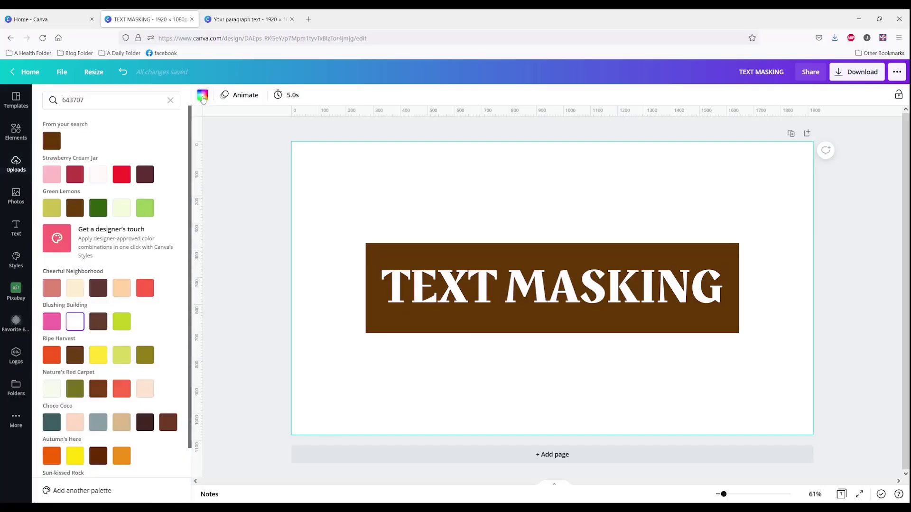
click(122, 178)
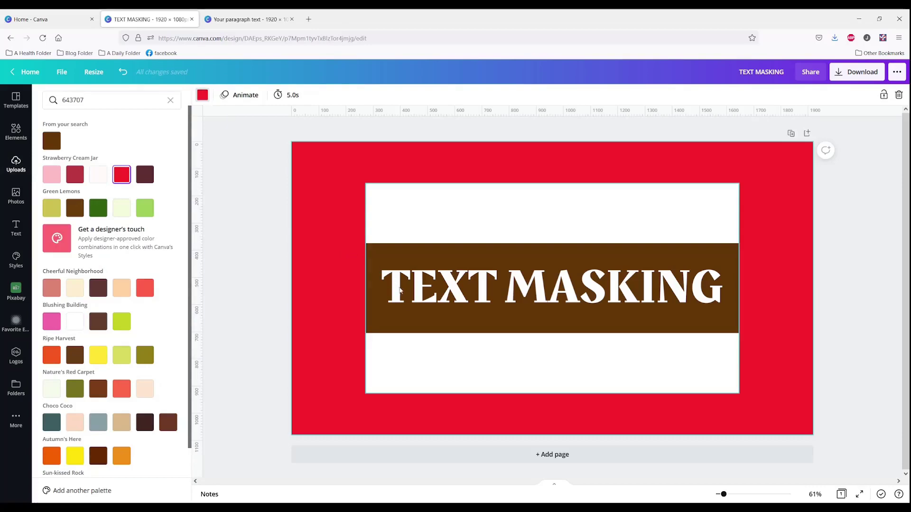
- Try to remove the white areas of the TEXT MASKING image with Background Remover
click(399, 290)
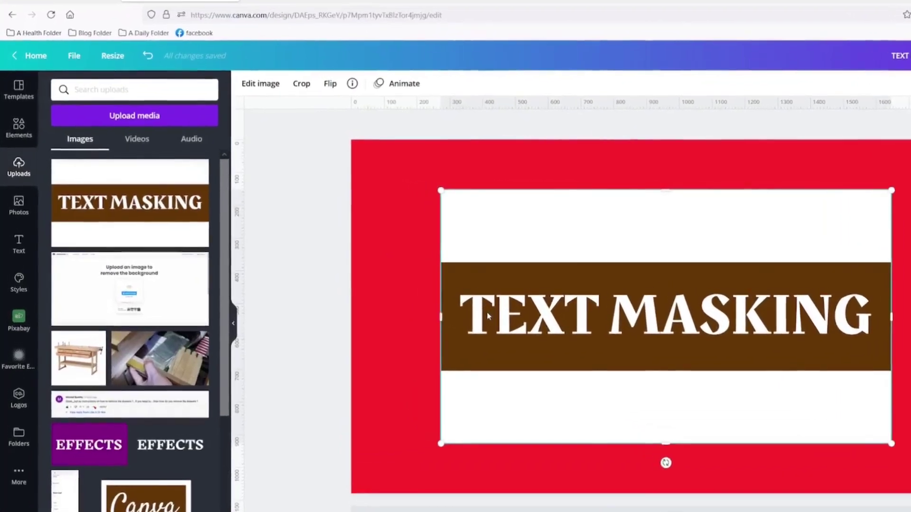
click(391, 304)
click(505, 312)
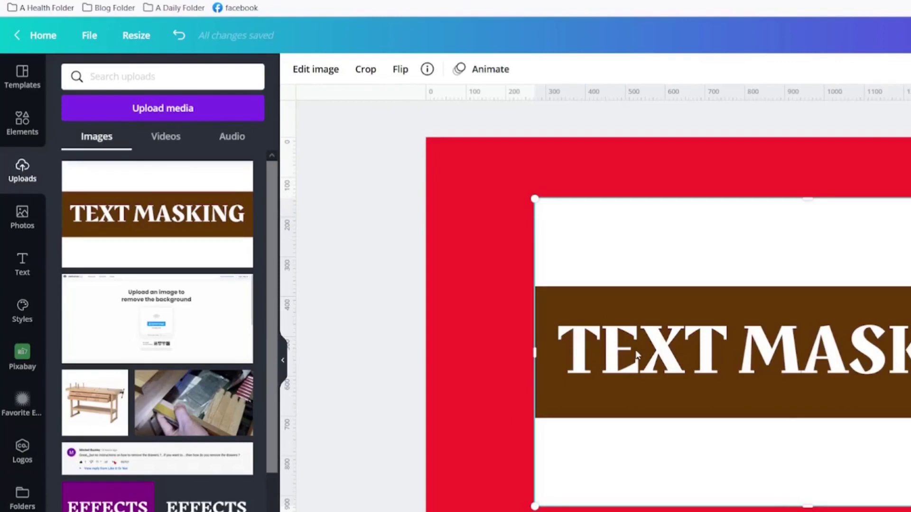
click(316, 69)
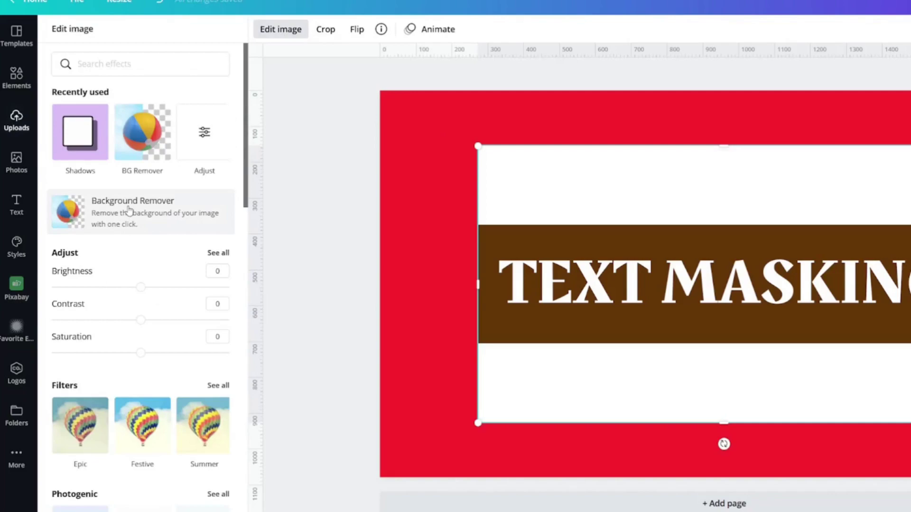
click(129, 211)
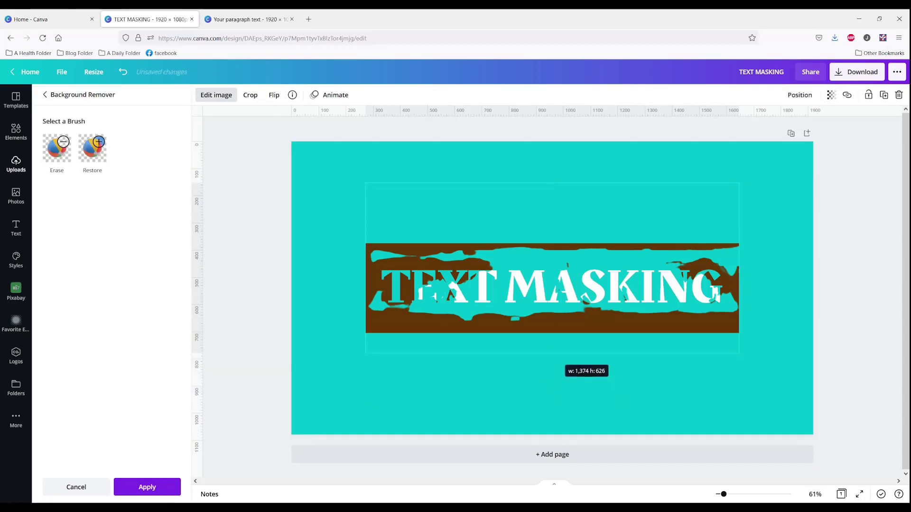
- Crop the image's lower edge to about 1,374 × 626, and undo that crop and the background removal
drag(366, 353, 177, 398)
key(ctrl+z)
key(ctrl+z)
key(ctrl+z)
key(ctrl+z)
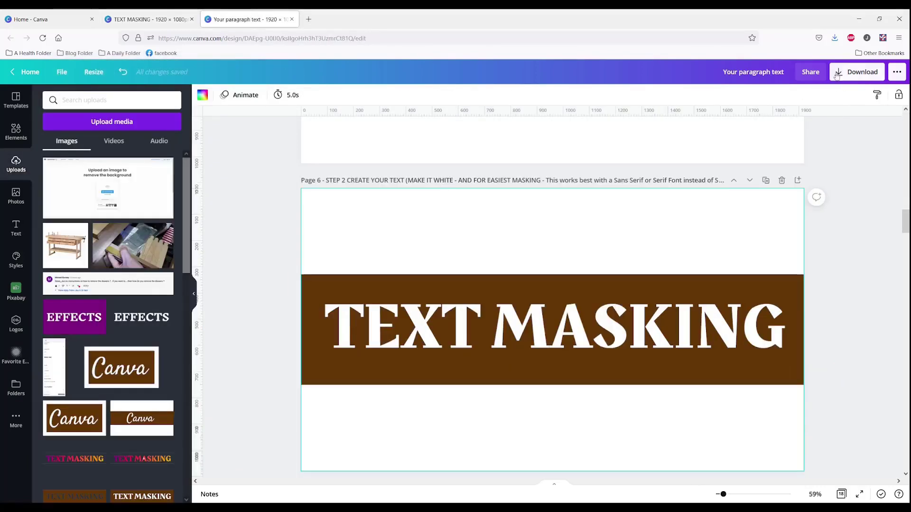
- Download only page 6 of the "Your paragraph text" design as a PNG and continue editing
click(836, 75)
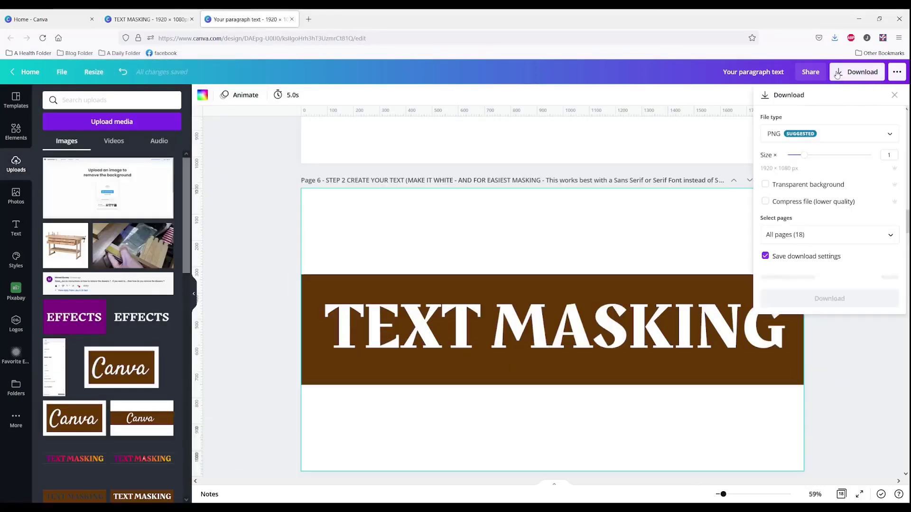
click(887, 236)
scroll(859, 302, down, 2)
scroll(858, 302, down, 2)
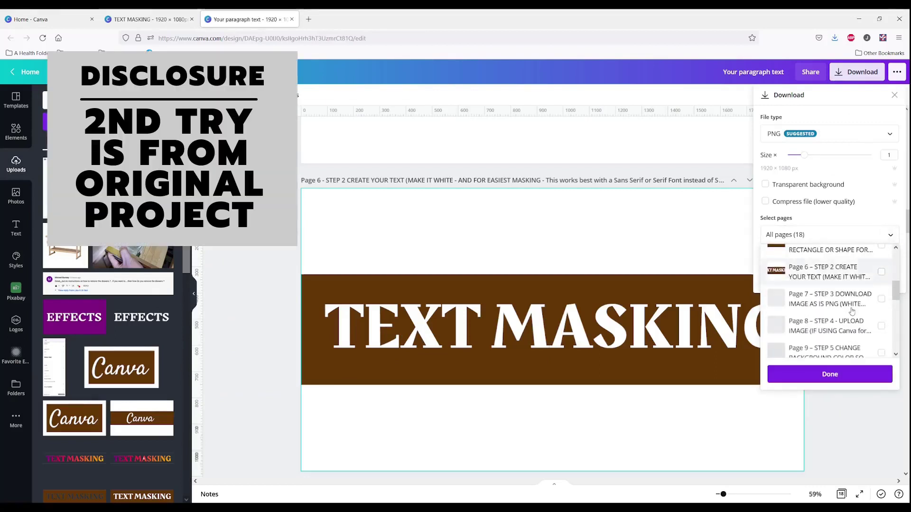
click(834, 272)
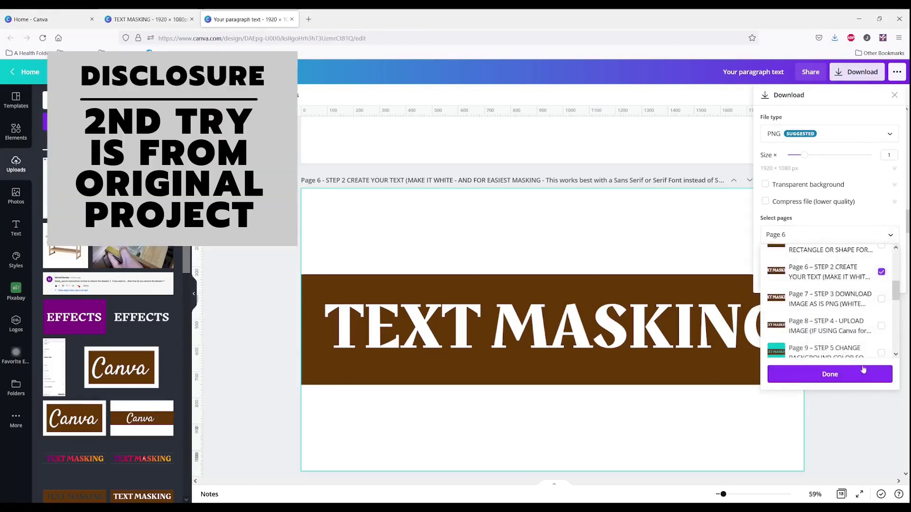
click(829, 374)
click(818, 282)
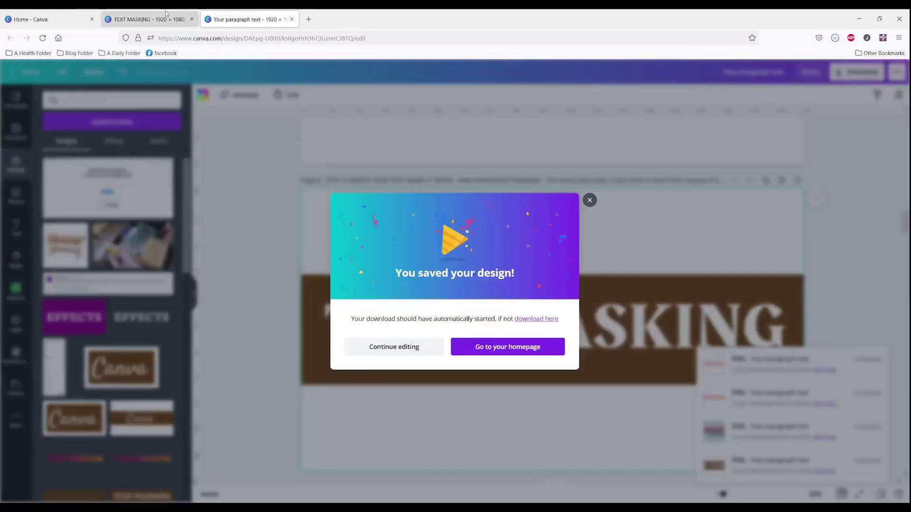
click(382, 346)
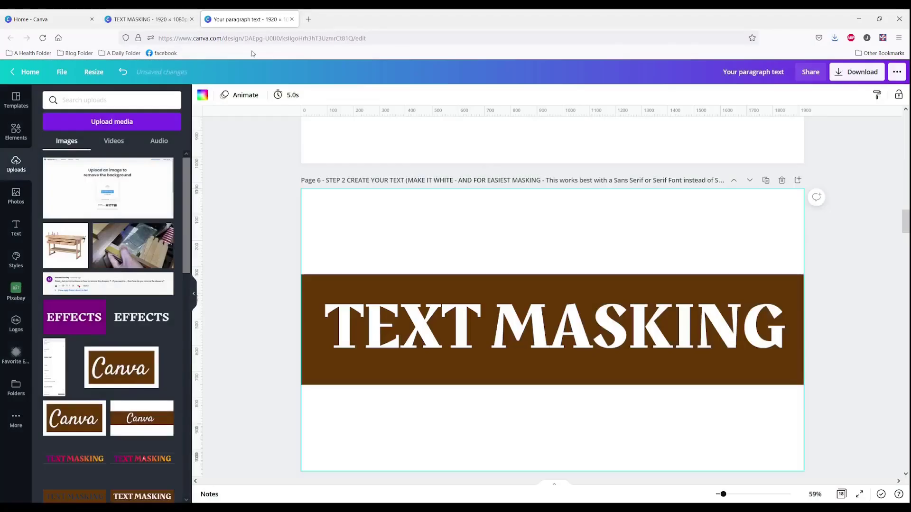
- Return to the TEXT MASKING design, crop the white strips off the new image, and fit it to the full page width
click(152, 14)
drag(204, 240, 561, 227)
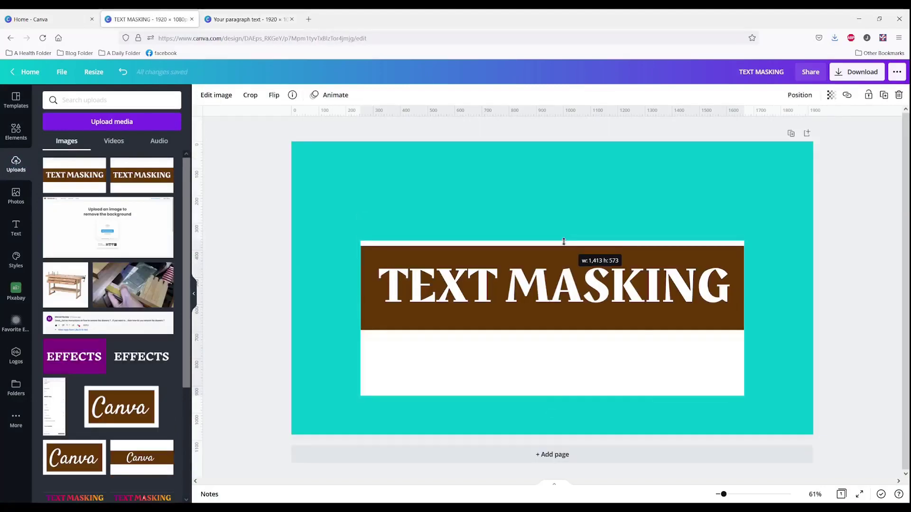
drag(554, 397, 552, 336)
drag(360, 290, 291, 291)
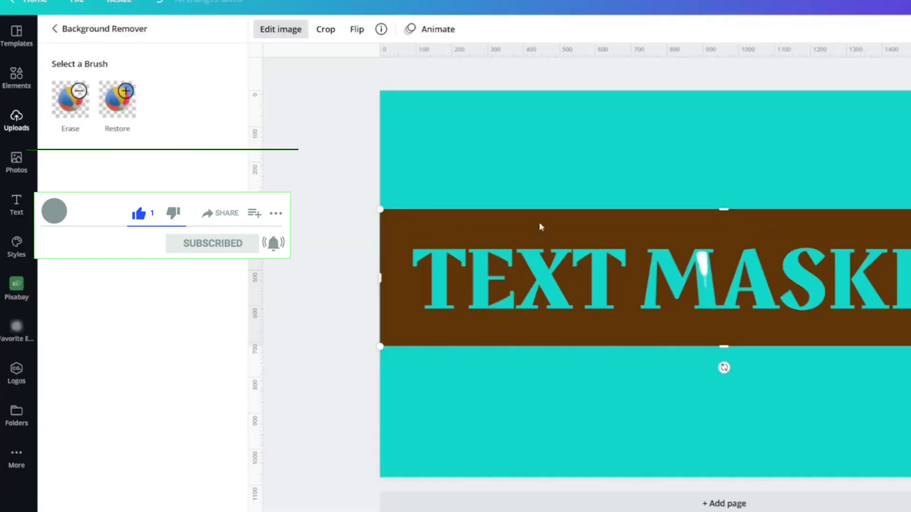
- Erase the leftover white patch in the upper part of the letter M with the Erase brush reduced to size 6
click(81, 100)
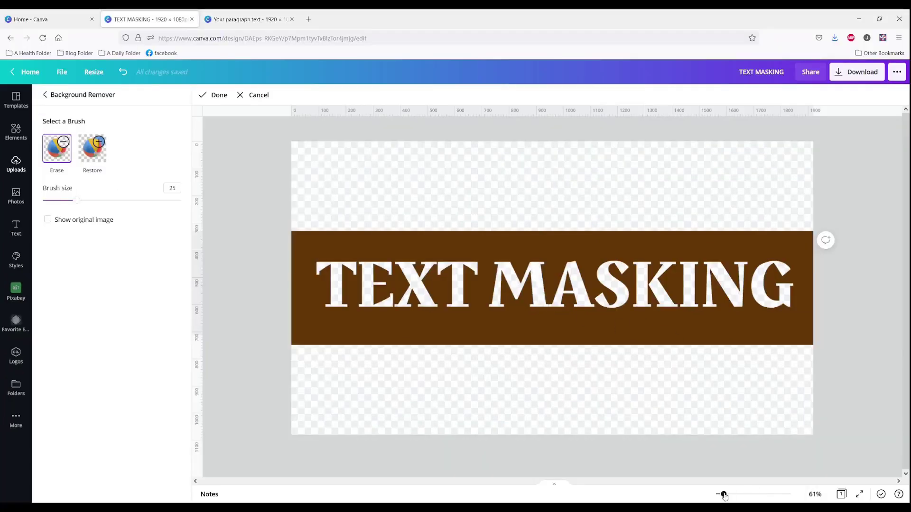
drag(723, 494, 765, 497)
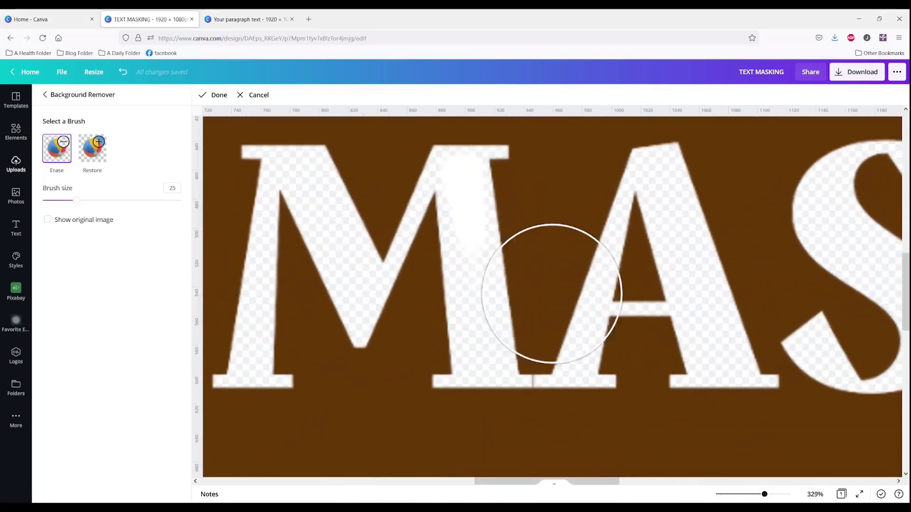
drag(464, 165, 468, 247)
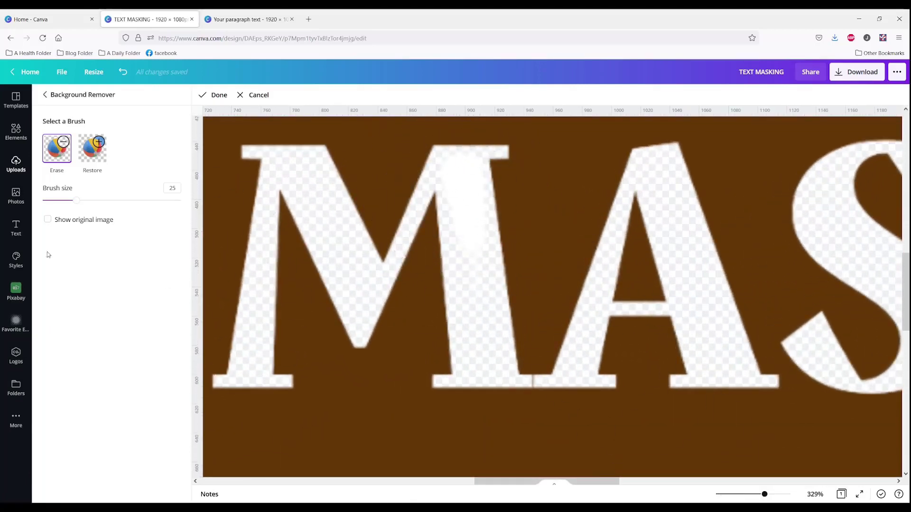
mouse_move(73, 203)
mouse_down()
mouse_move(45, 201)
mouse_move(51, 206)
mouse_up()
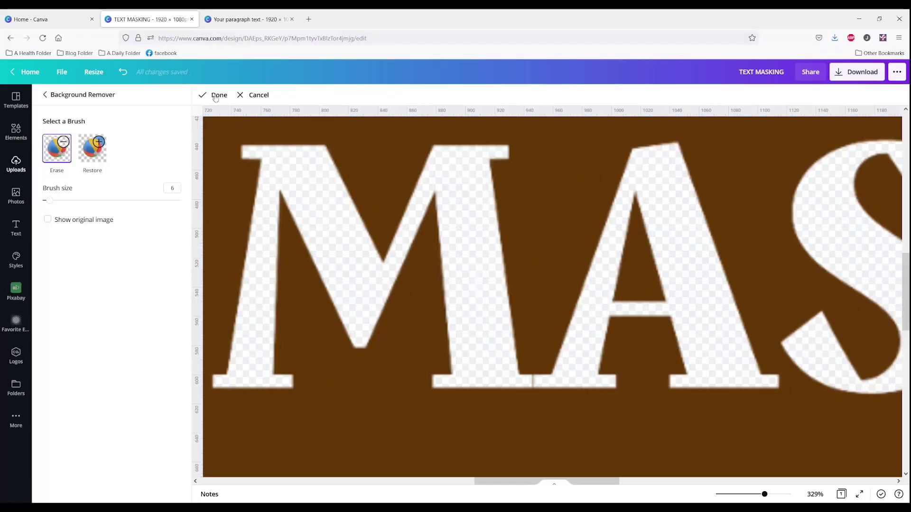
click(46, 118)
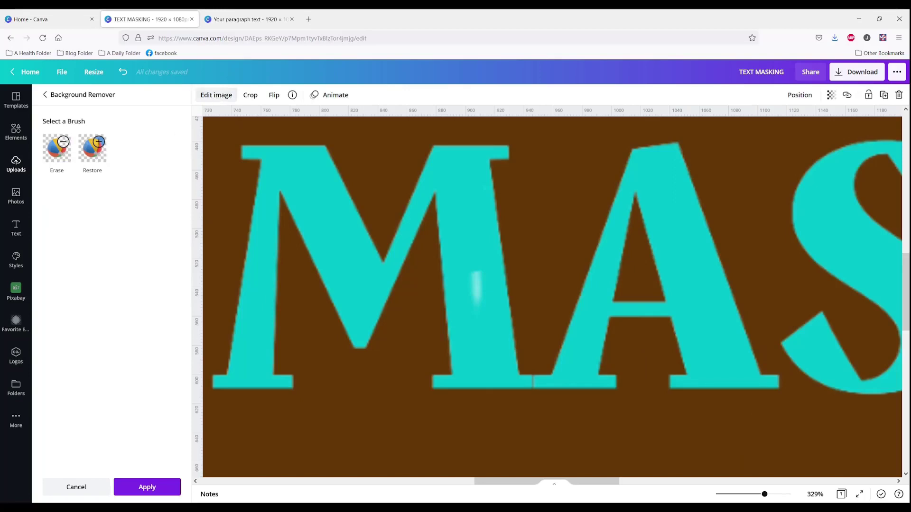
- Erase the remaining white spot in the M's thick stem with the size 6 Erase brush, and apply the background removal
click(57, 158)
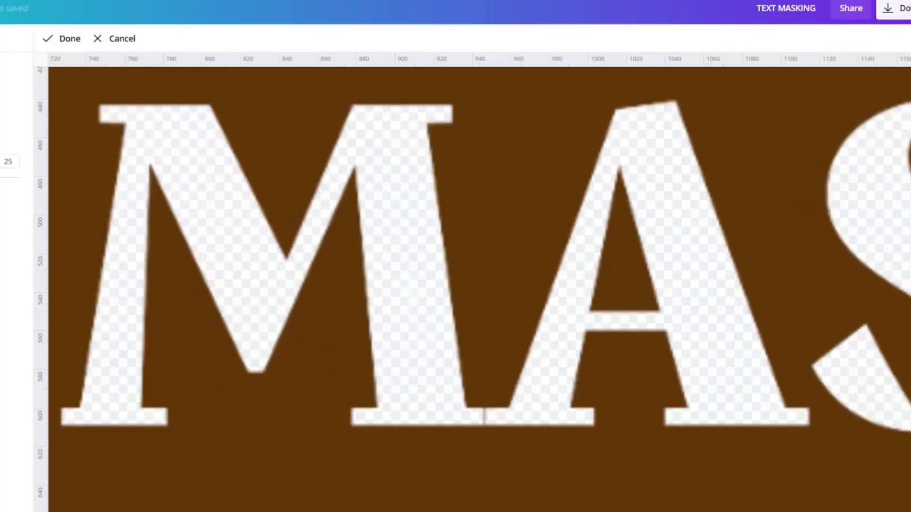
drag(4, 161, 0, 161)
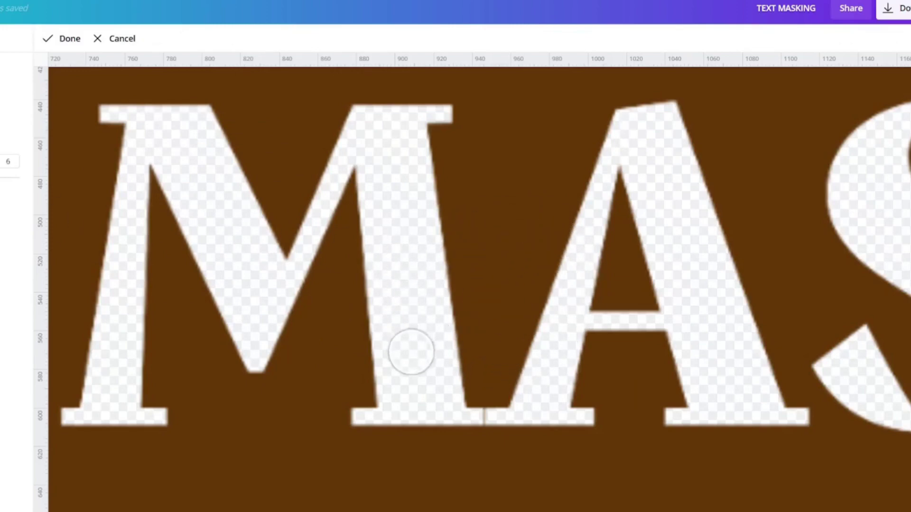
click(69, 39)
click(76, 42)
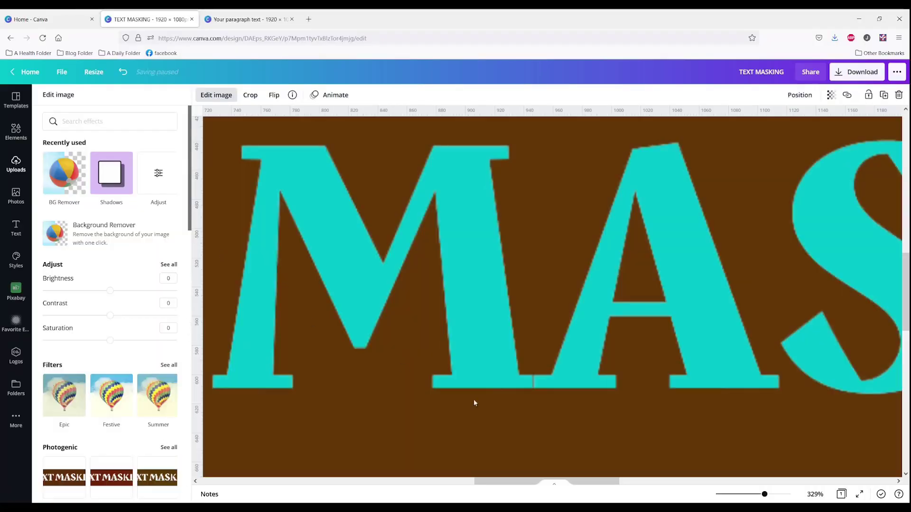
drag(764, 494, 726, 482)
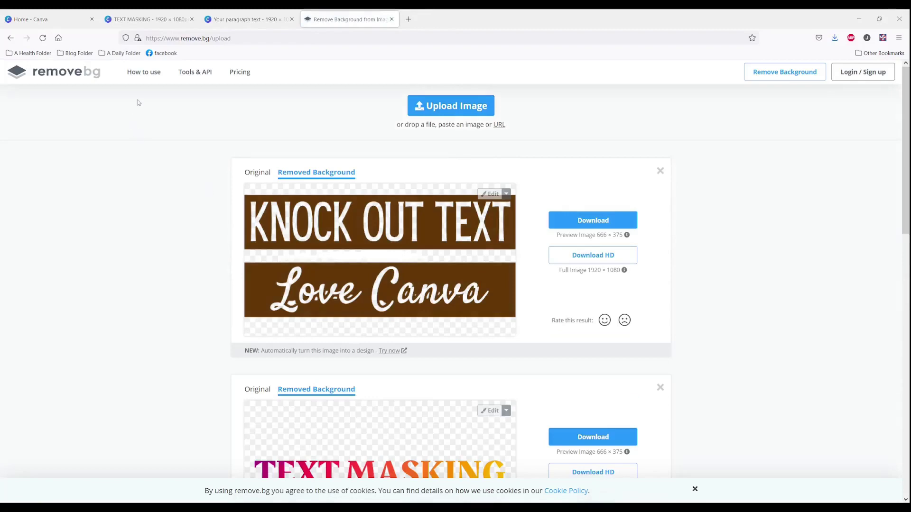
- Upload both TEXT MASKING PNGs to remove.bg for background removal and download the second result's preview image
key(ctrl+v)
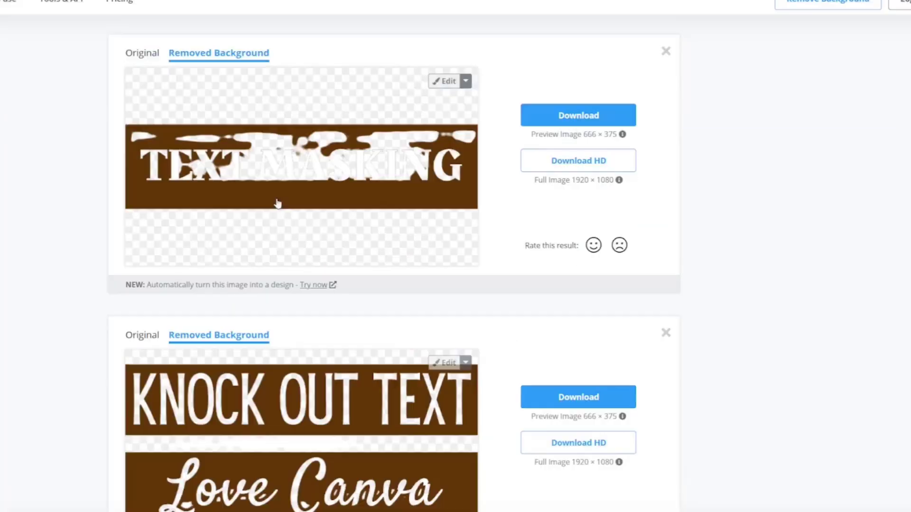
scroll(265, 169, up, 2)
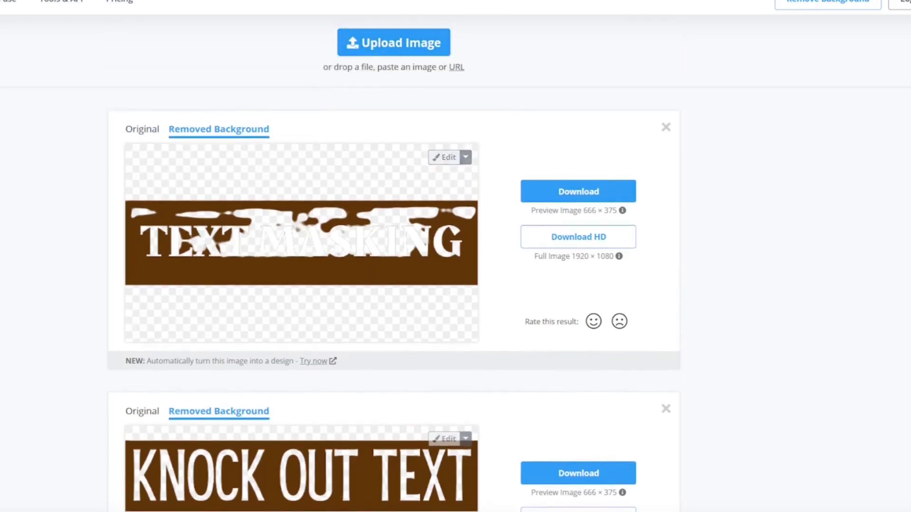
key(ctrl+v)
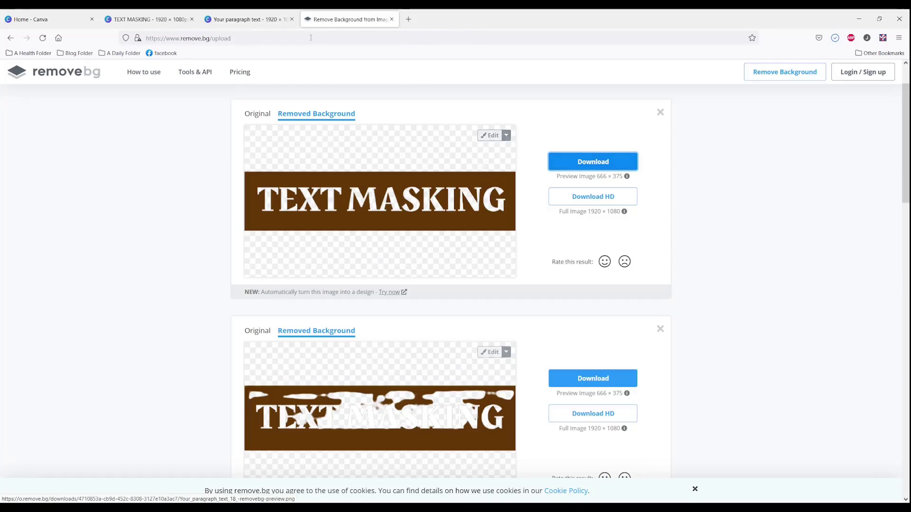
- Return to the TEXT MASKING design and apply the Cherry Duotone effect to the brown masked image
click(170, 17)
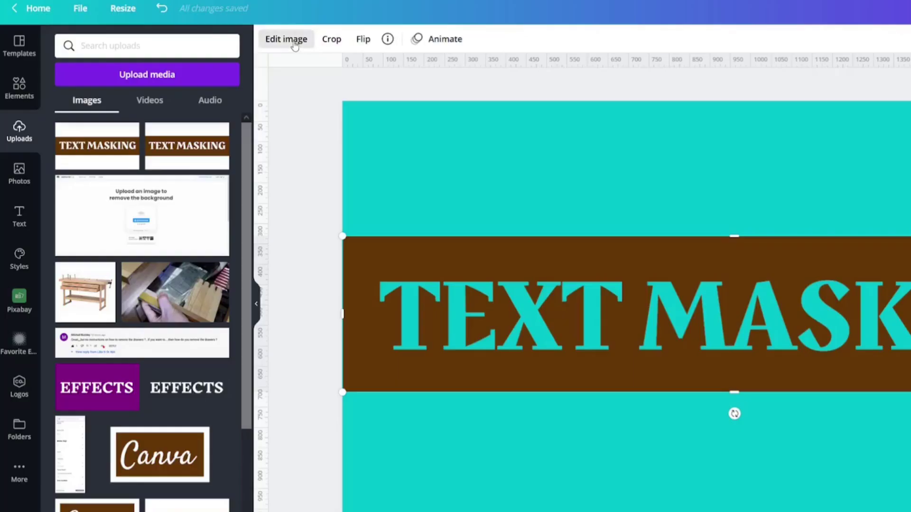
click(294, 41)
scroll(97, 280, down, 9)
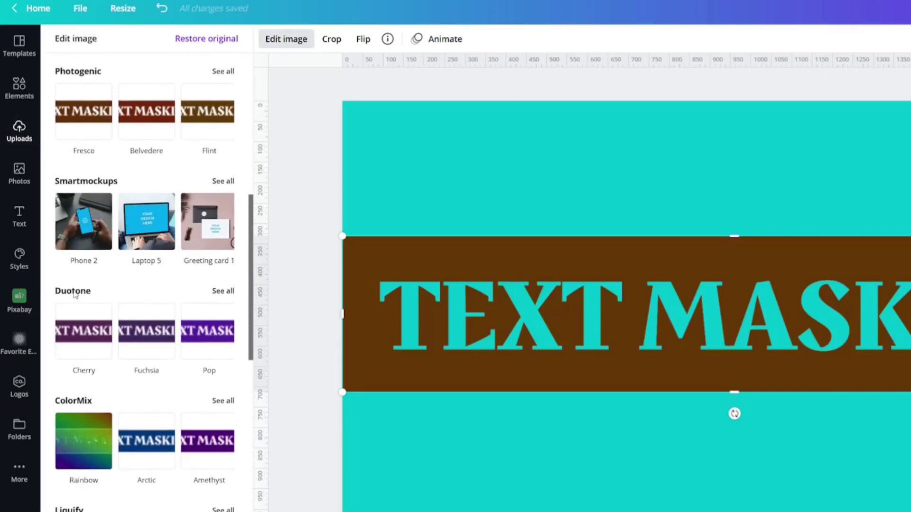
scroll(75, 295, down, 14)
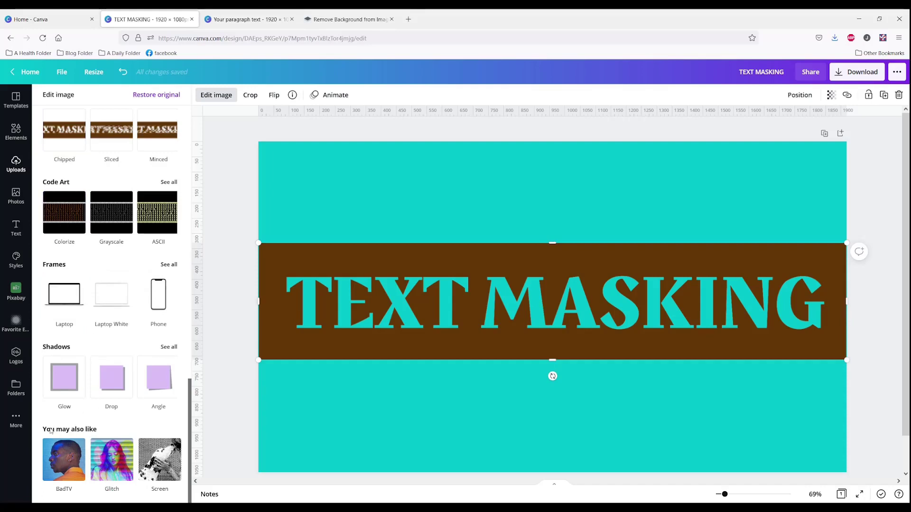
scroll(57, 399, up, 10)
click(63, 365)
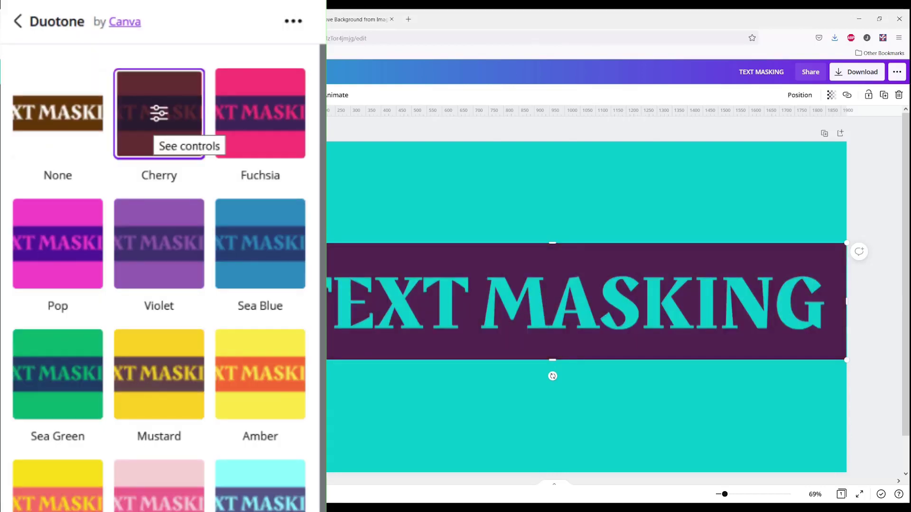
- Set both the highlights and shadows colours of the Cherry Duotone effect to white
click(159, 114)
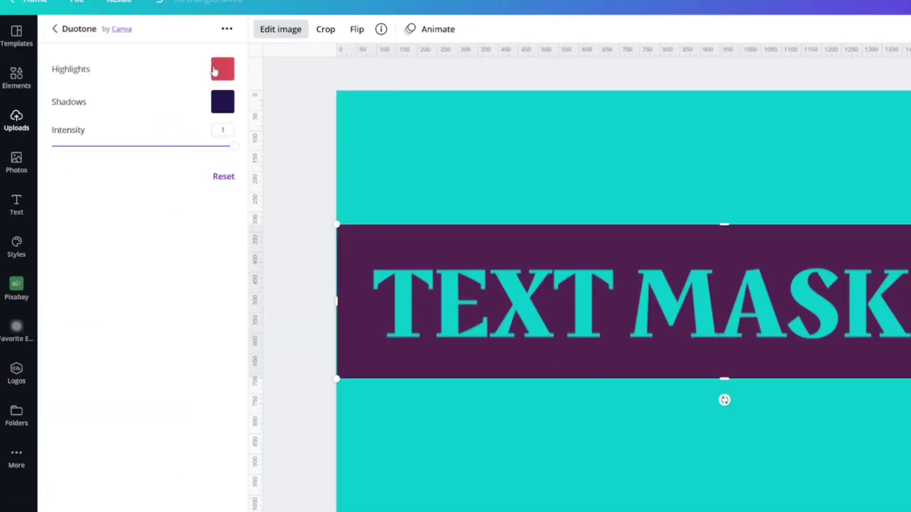
click(223, 70)
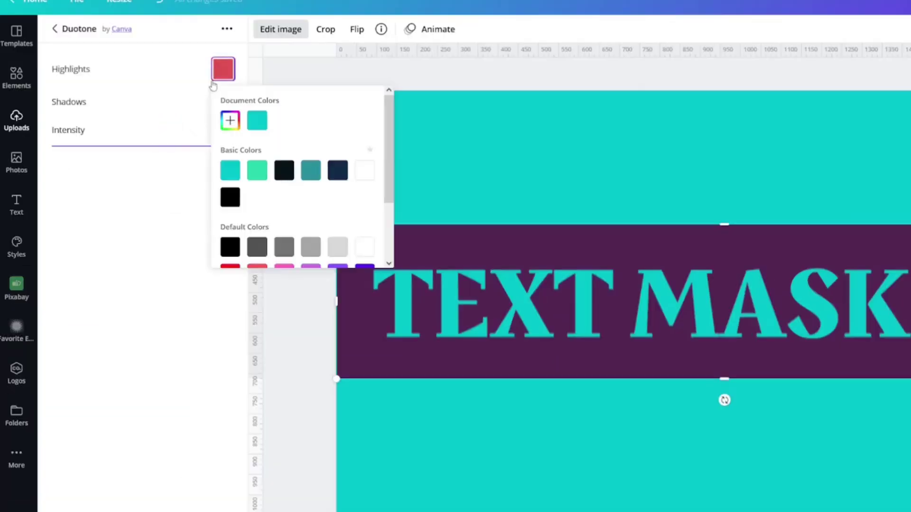
click(359, 174)
click(118, 66)
click(223, 101)
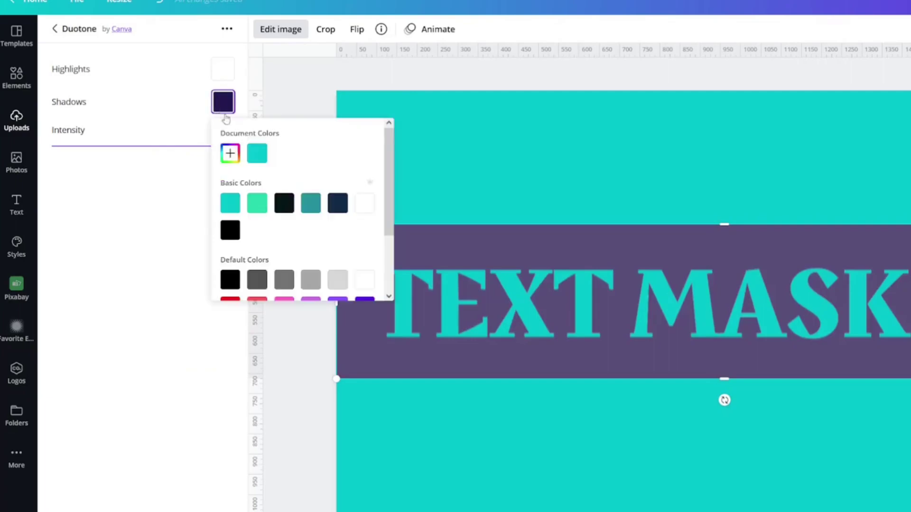
click(365, 204)
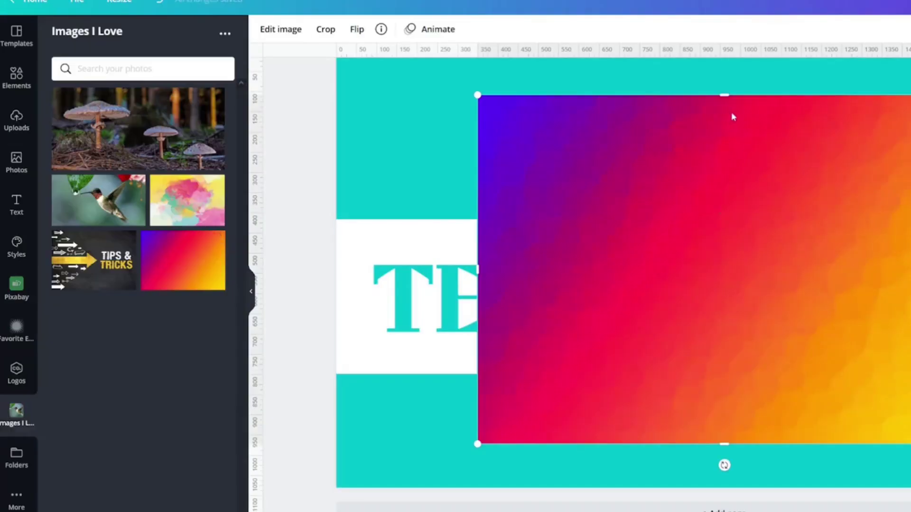
- View the gradient image's details, and compare the Pro image with the watercolor and brushstroke free images on the example page
click(382, 29)
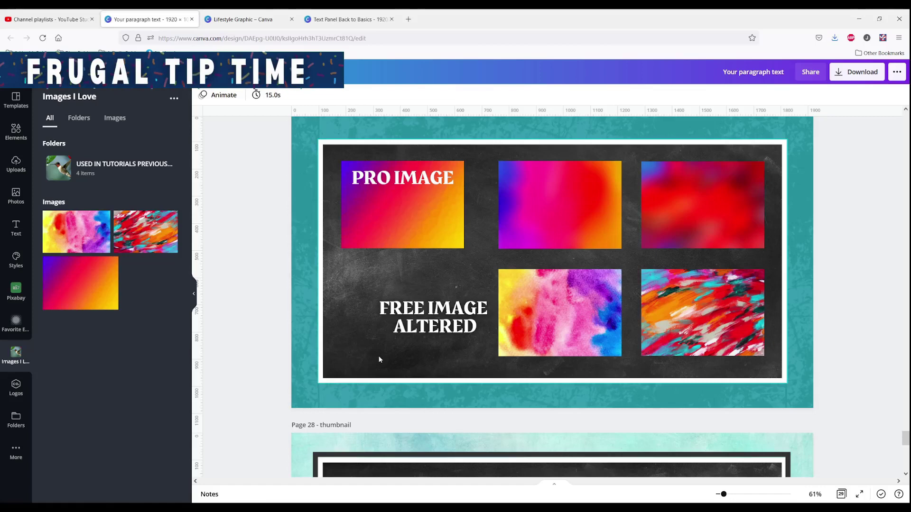
click(395, 222)
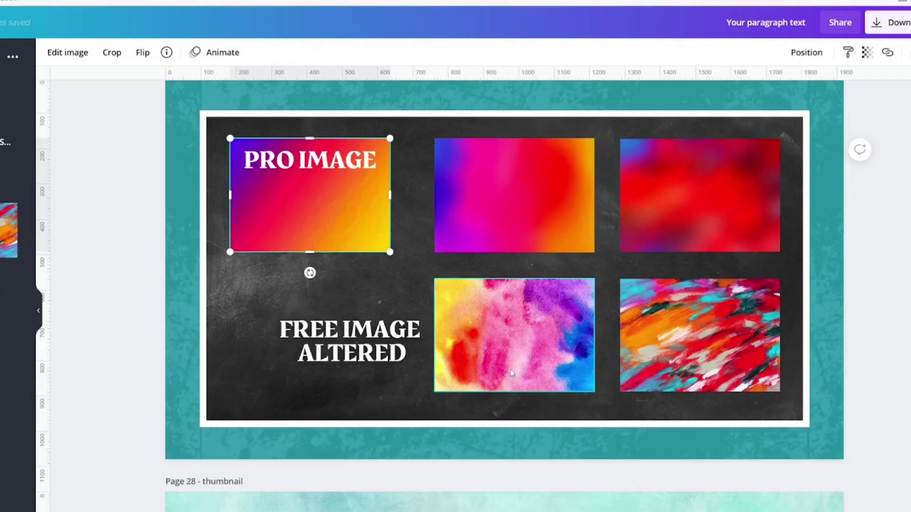
click(555, 333)
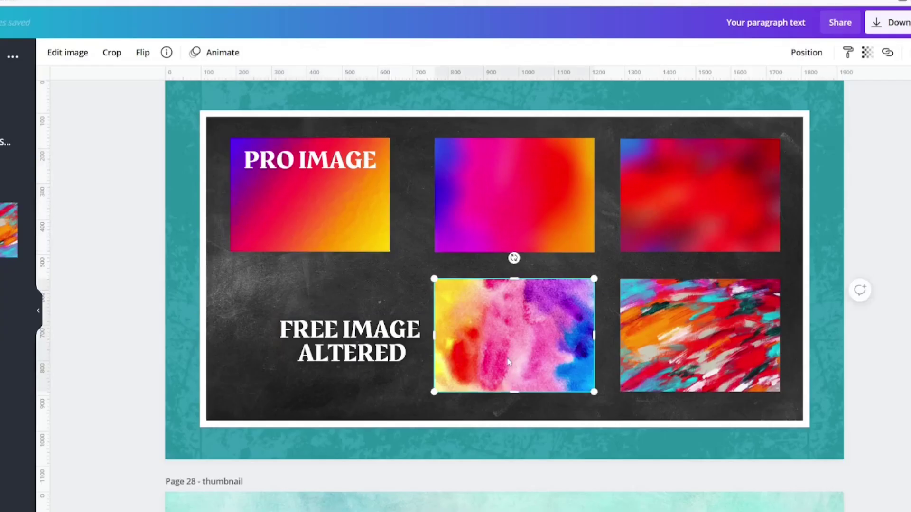
click(739, 357)
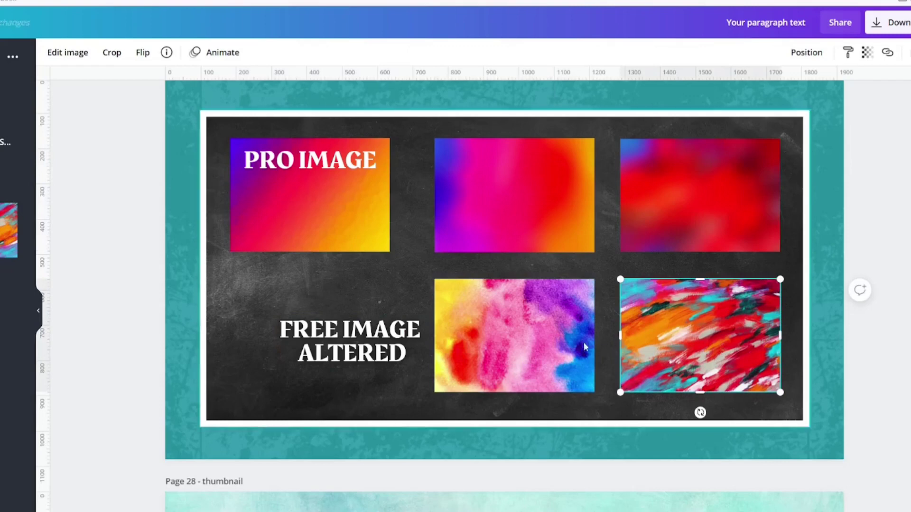
click(542, 343)
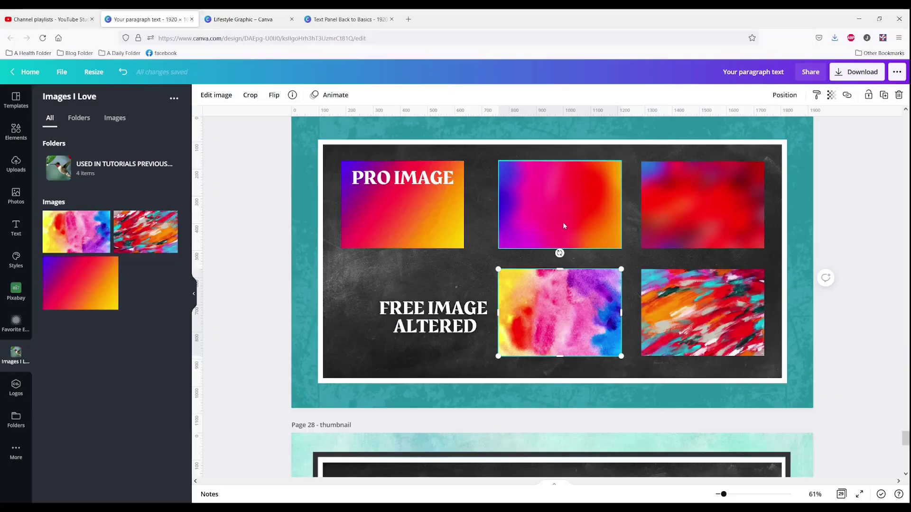
- Copy the filter code from the blurred pink-orange example image and apply it to the watercolor image below it
click(527, 225)
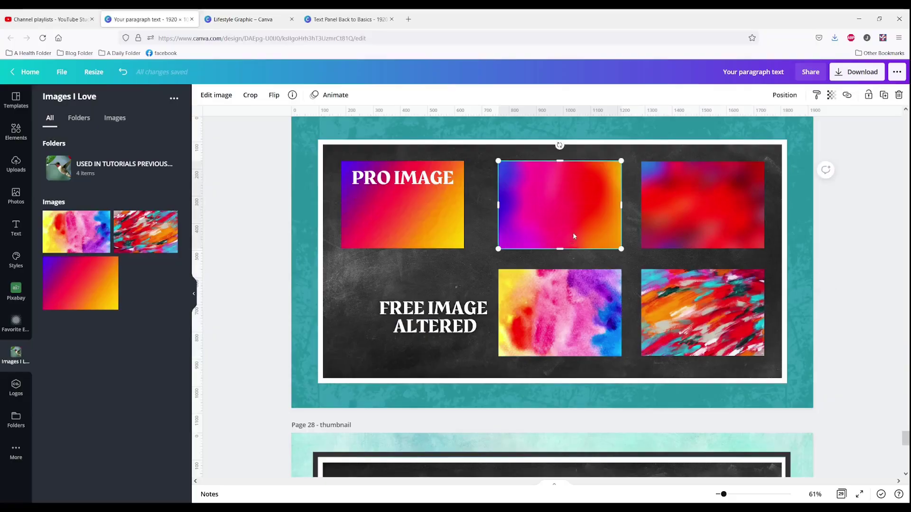
click(223, 99)
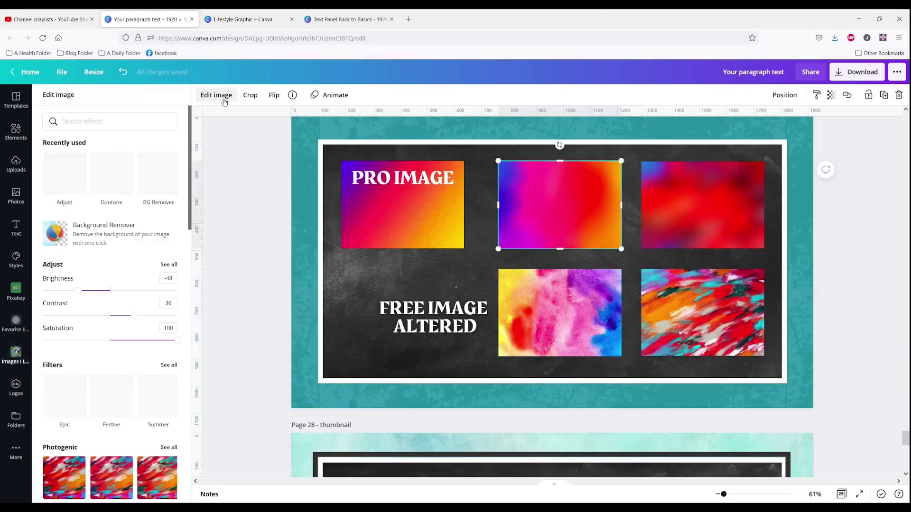
click(170, 265)
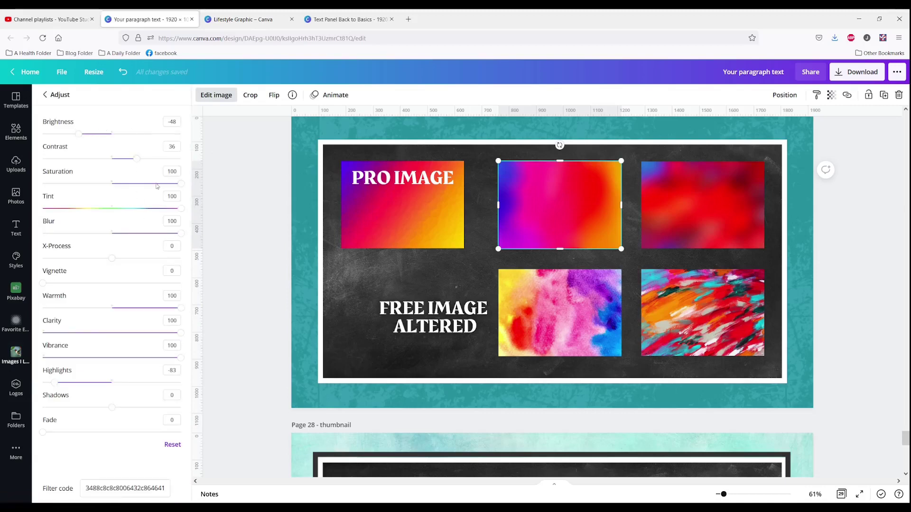
double_click(107, 489)
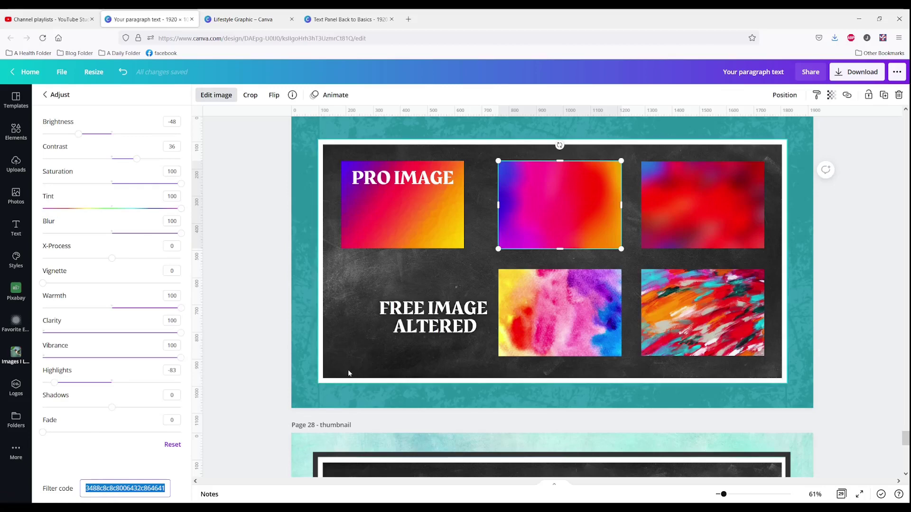
click(528, 323)
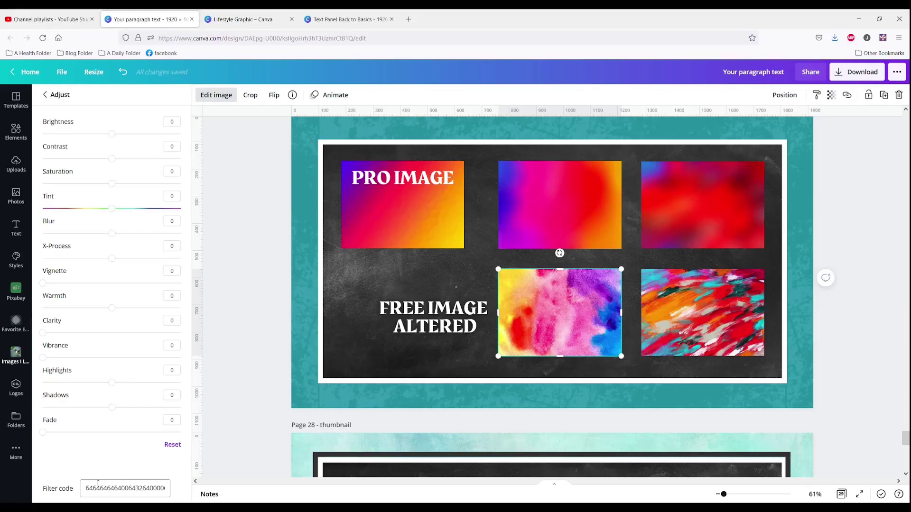
click(98, 485)
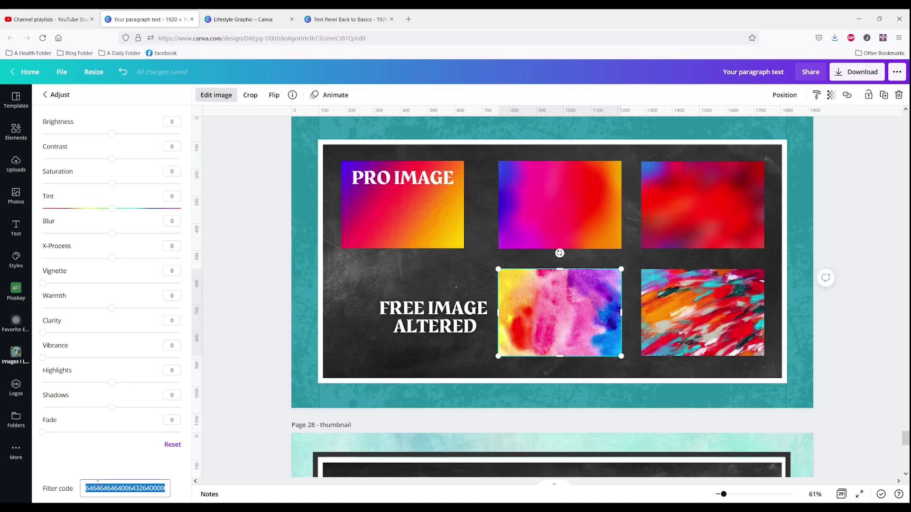
key(ctrl+v)
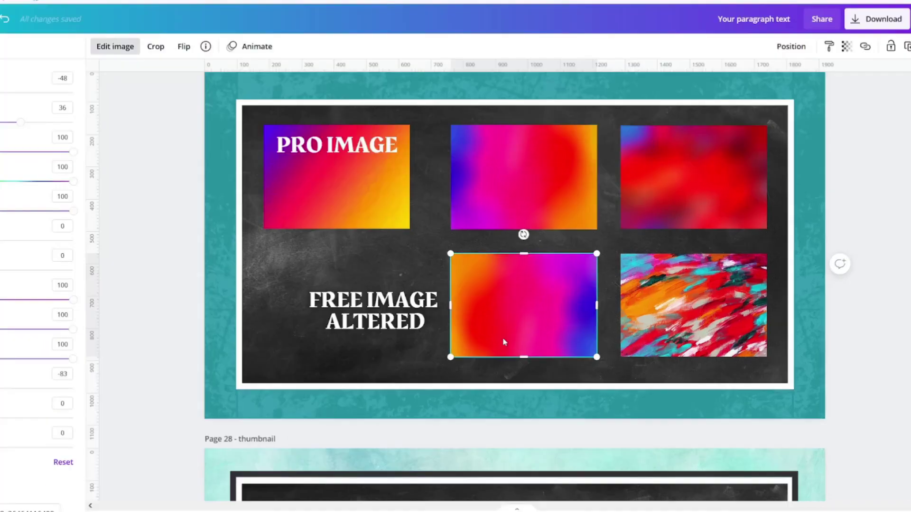
- Flip the altered watercolor image horizontally, and try a vertical flip and undo it
click(183, 47)
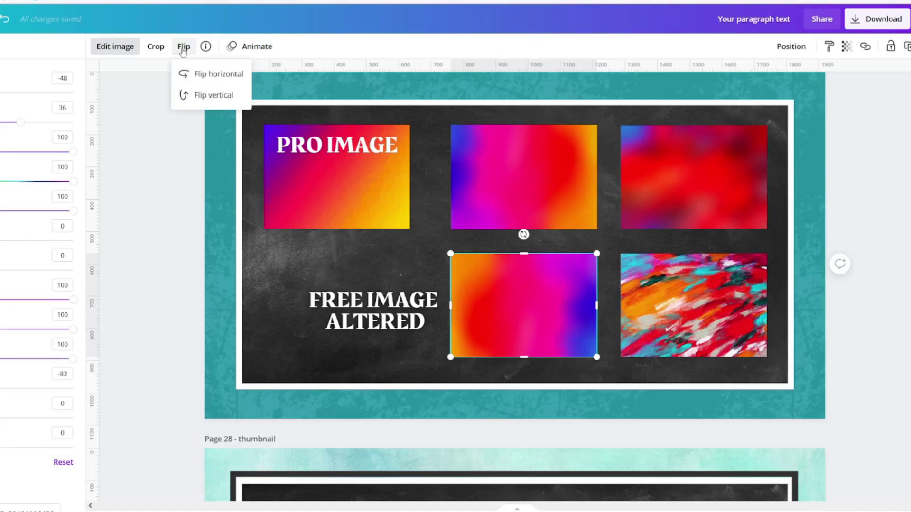
click(205, 76)
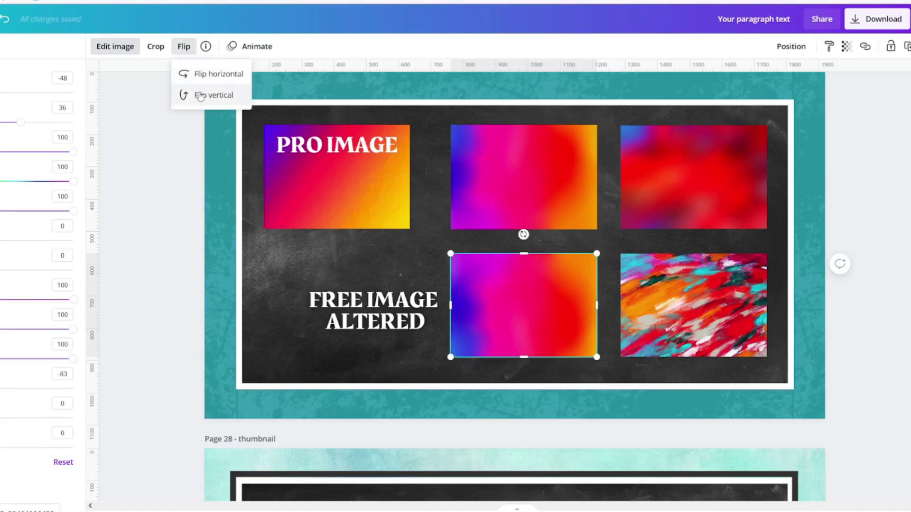
click(200, 97)
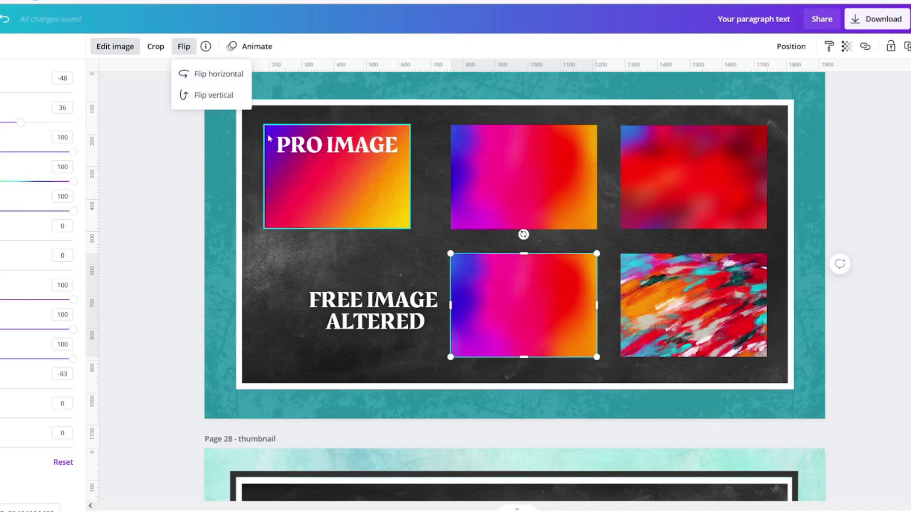
key(ctrl+z)
click(513, 341)
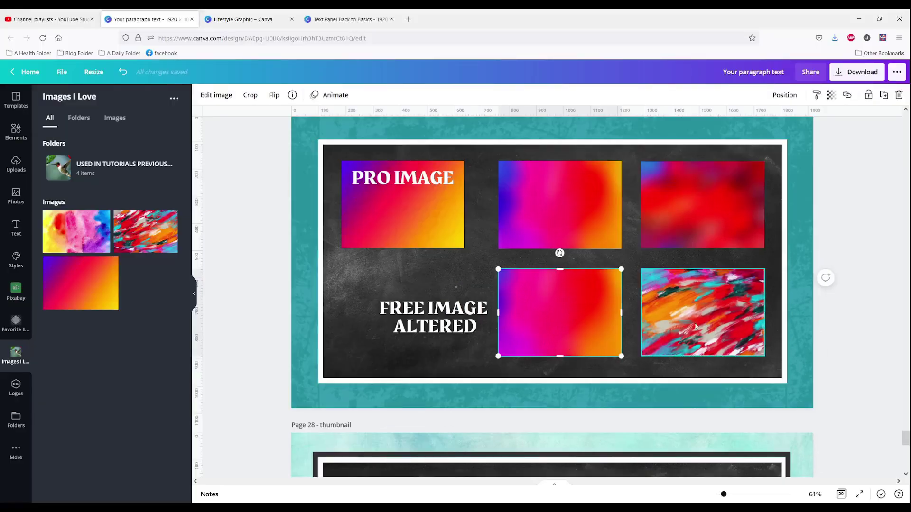
- Apply the copied filter code to the brushstroke image beside the altered watercolor image
click(695, 326)
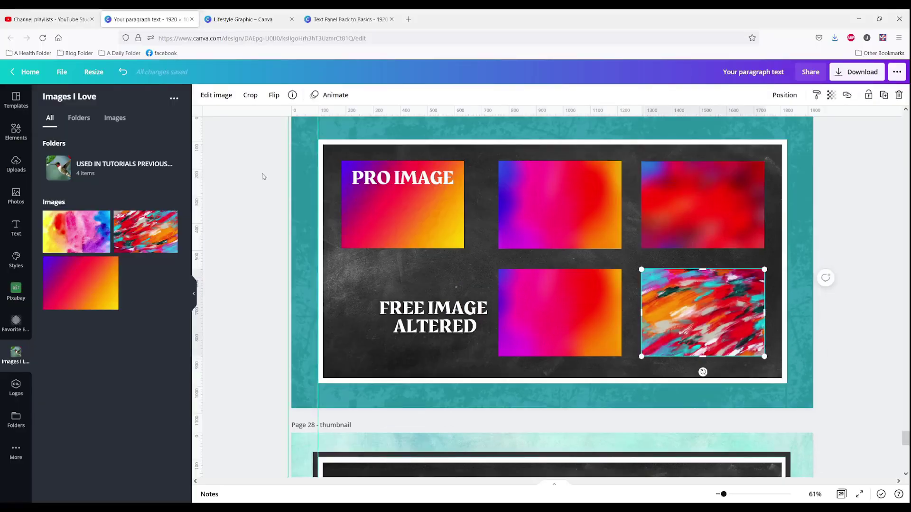
click(226, 97)
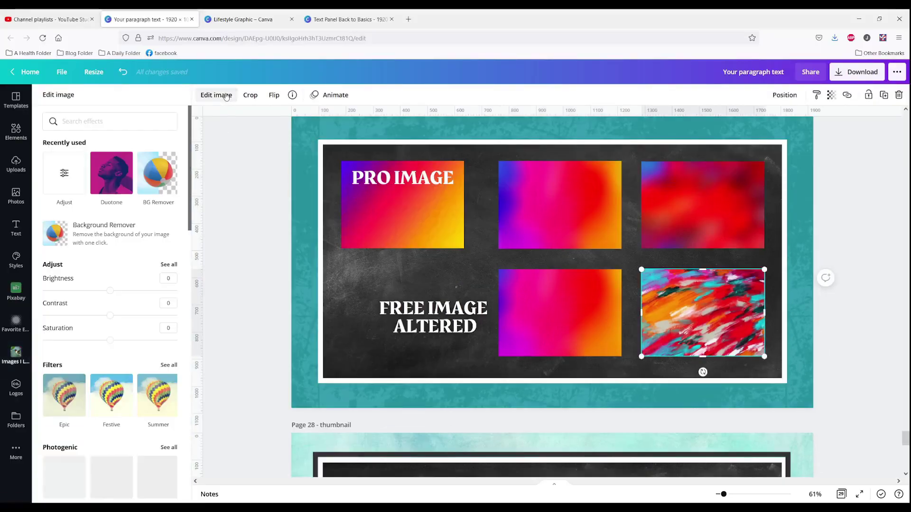
click(168, 264)
click(125, 488)
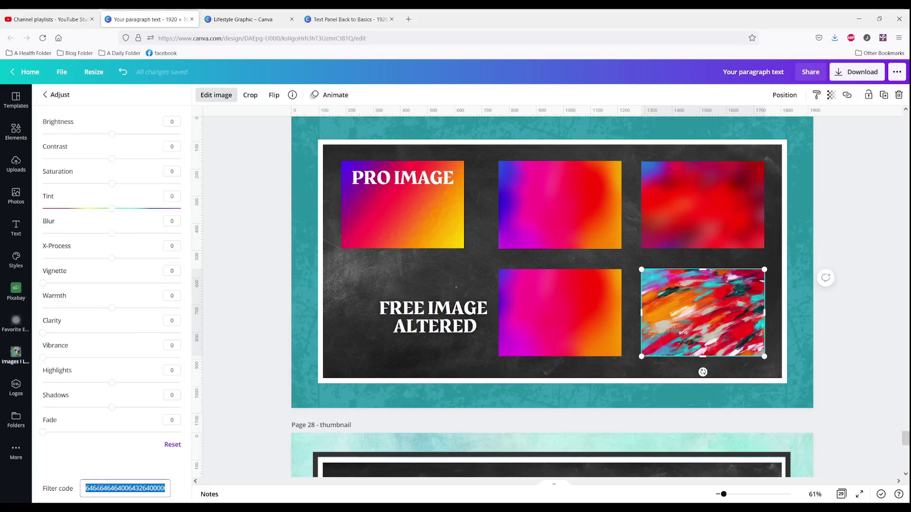
key(ctrl+v)
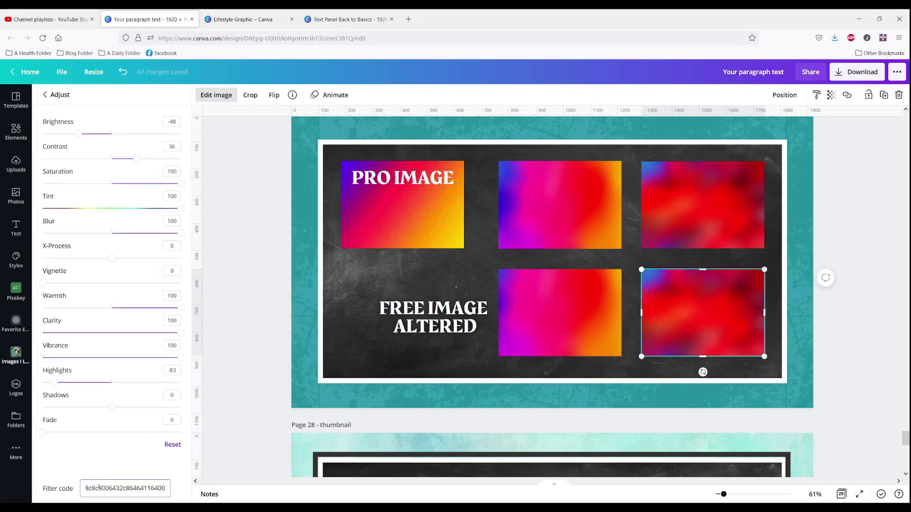
- Enlarge the altered brushstroke image within its crop frame so only its upper-left portion fills the frame
click(721, 314)
double_click(695, 317)
drag(765, 357, 884, 451)
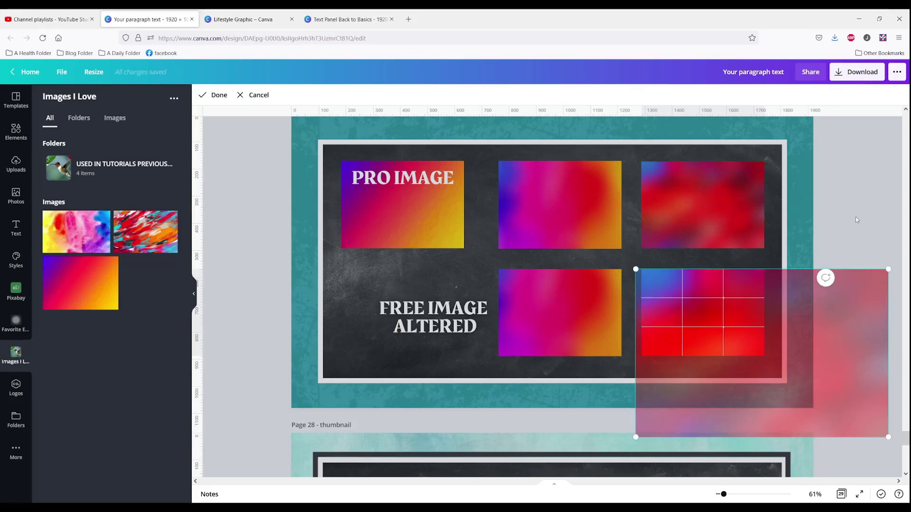
click(856, 218)
click(747, 329)
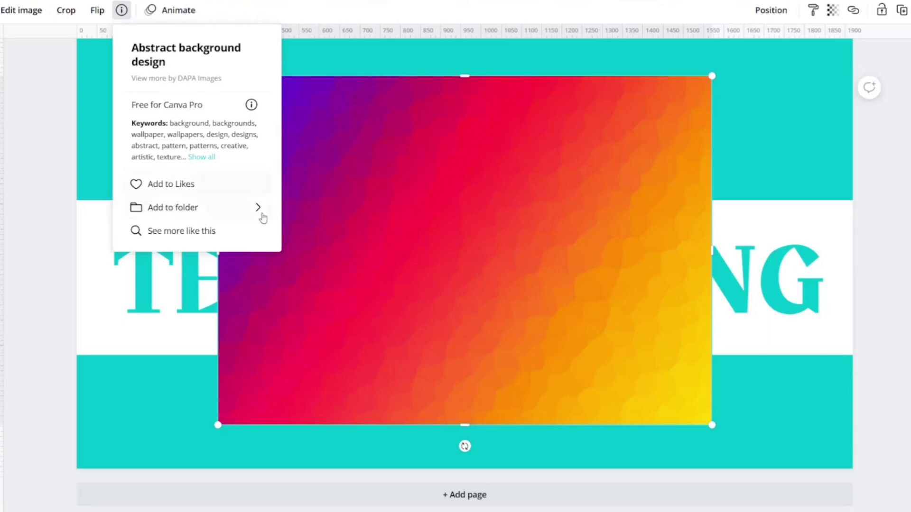
- In the TEXT MASKING design, crop and widen the gradient image into a strip just inside the white band, and send it to the back
click(328, 207)
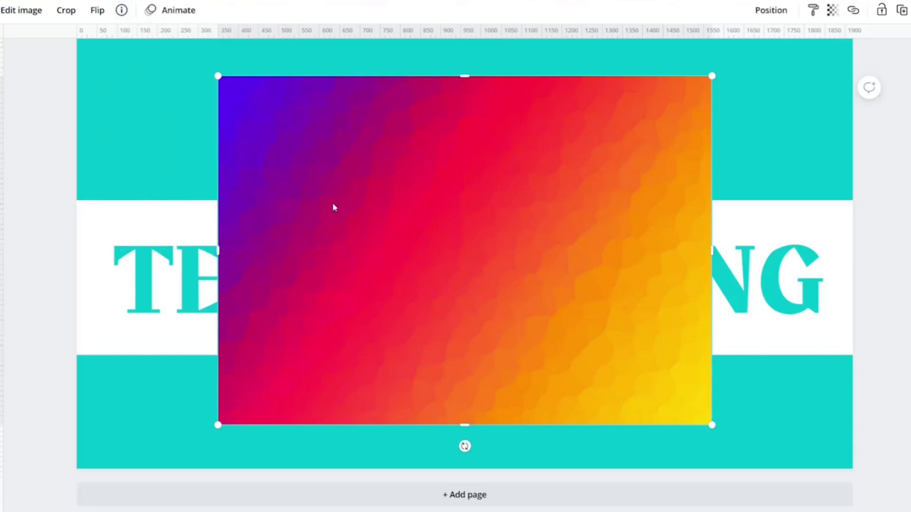
drag(456, 76, 457, 208)
drag(477, 419, 479, 344)
drag(457, 137, 458, 208)
drag(214, 283, 83, 291)
drag(707, 281, 842, 303)
drag(692, 264, 698, 264)
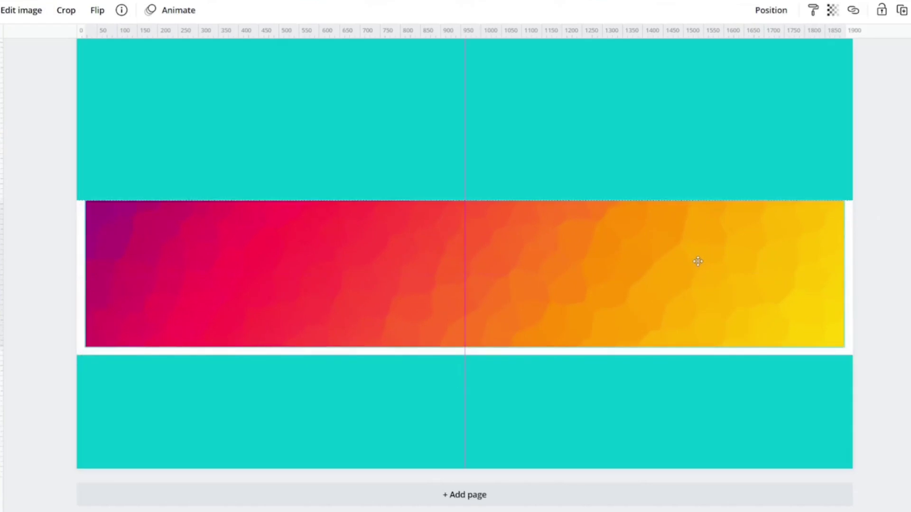
right_click(698, 266)
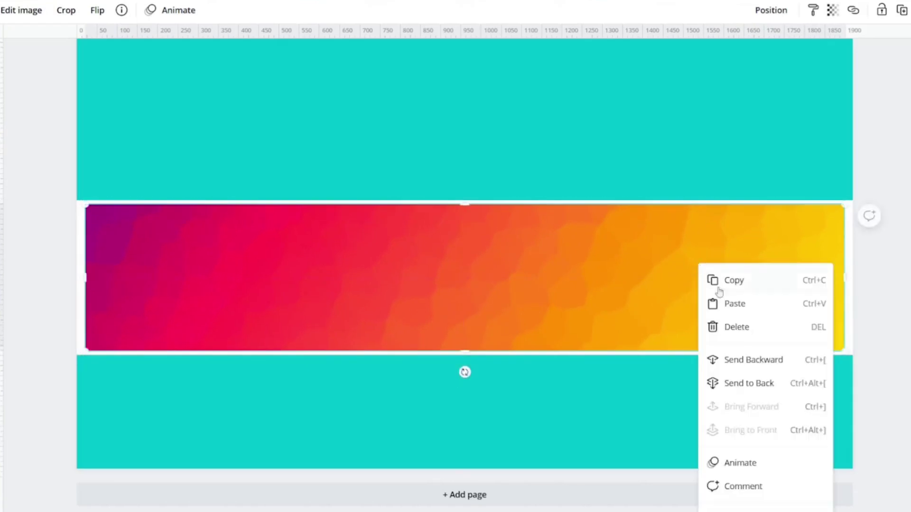
click(748, 384)
- Change the page background colour from turquoise to white
click(598, 389)
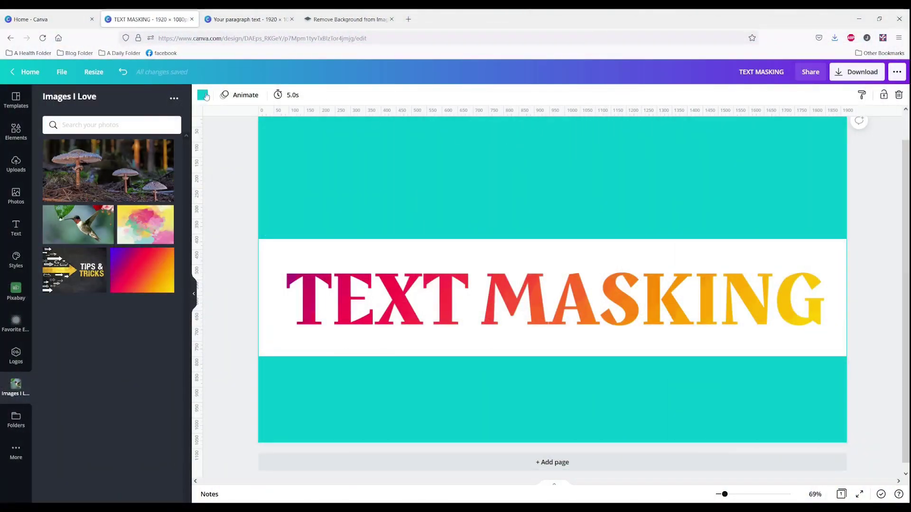
click(203, 94)
click(169, 187)
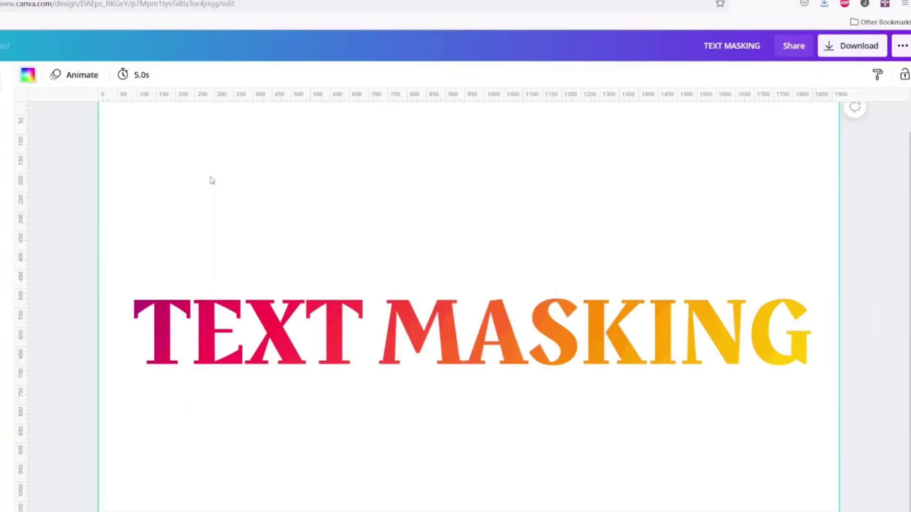
- Group the white band with the gradient strip and align the group to the vertical middle of the page
drag(342, 178, 396, 373)
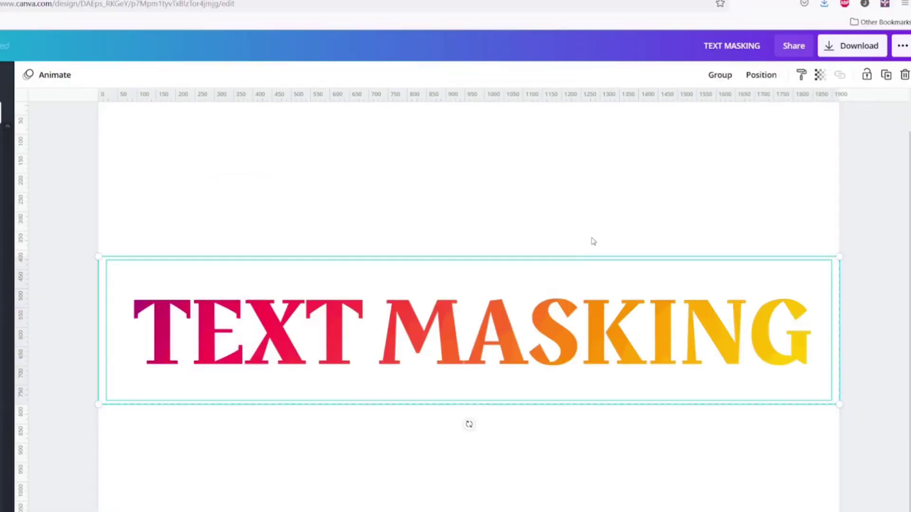
click(719, 76)
click(777, 76)
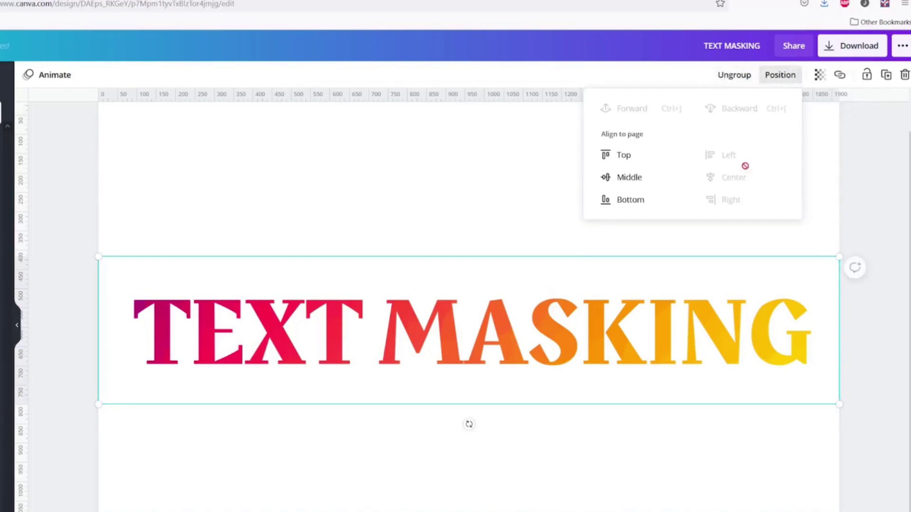
click(622, 177)
click(890, 236)
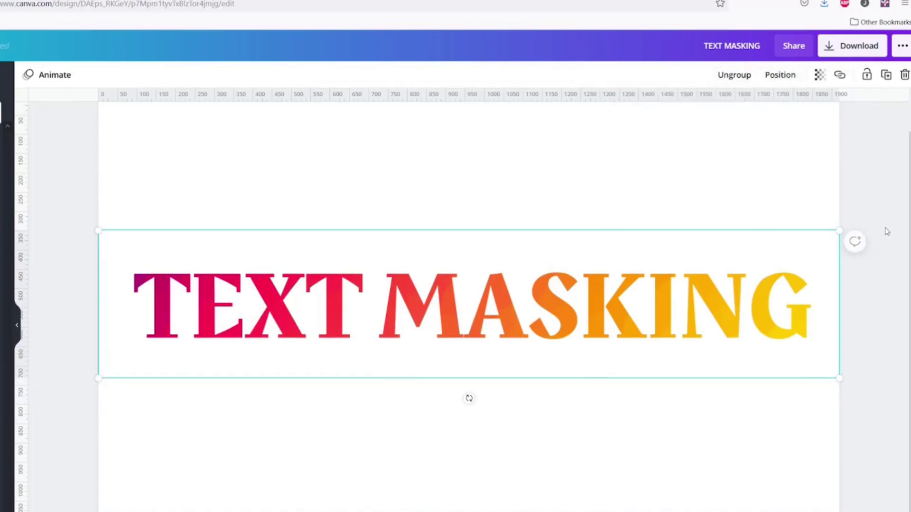
- Download the design as a PNG at 1920 × 1080 px
click(889, 232)
click(852, 45)
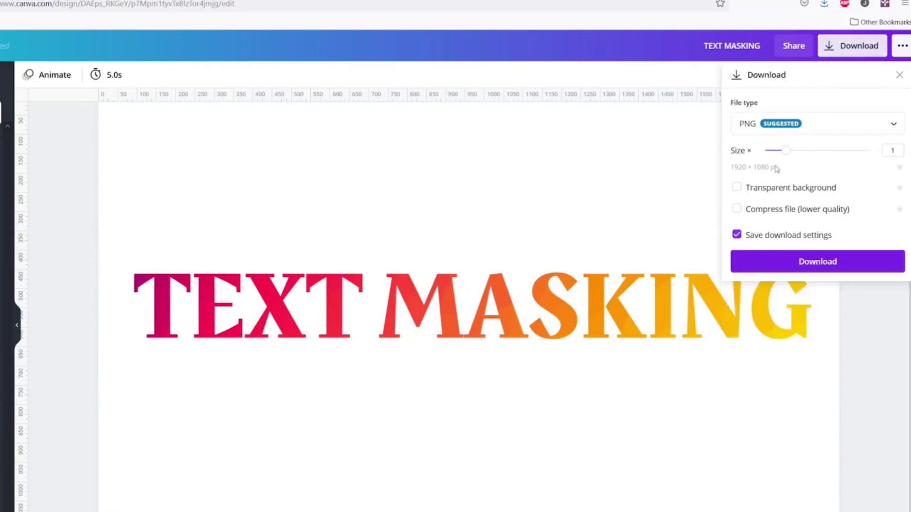
click(801, 262)
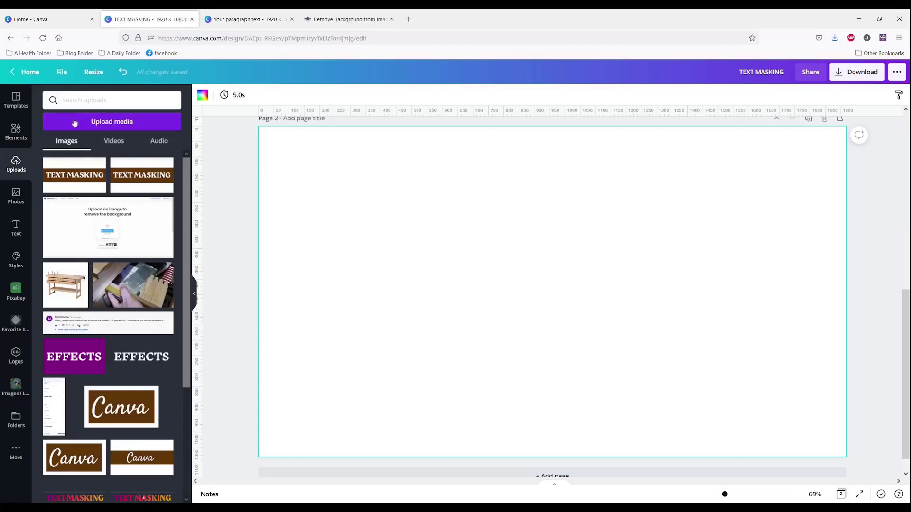
- Upload the downloaded gradient TEXT MASKING image from the device and add it to page 2
click(81, 122)
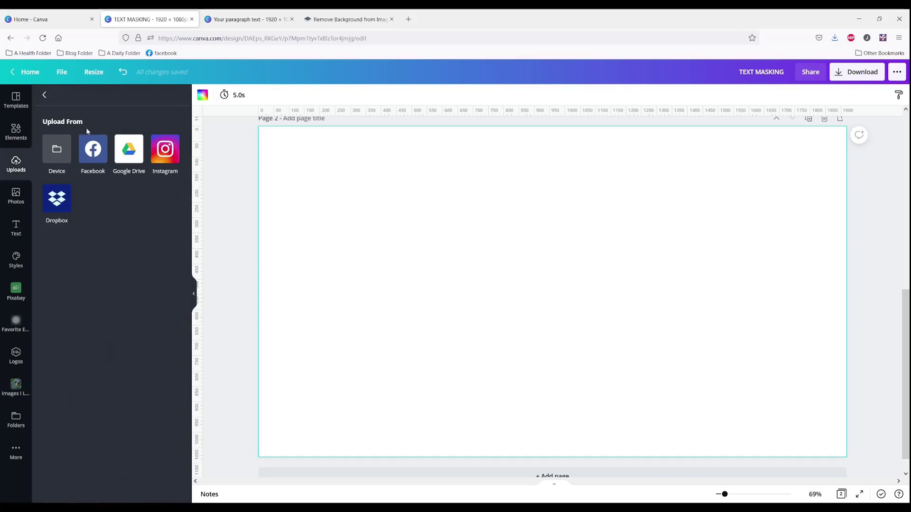
click(53, 150)
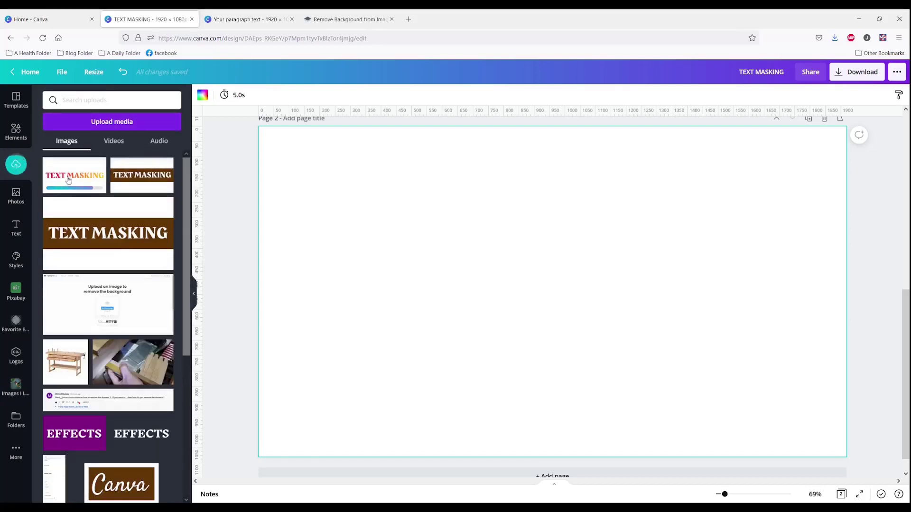
click(68, 179)
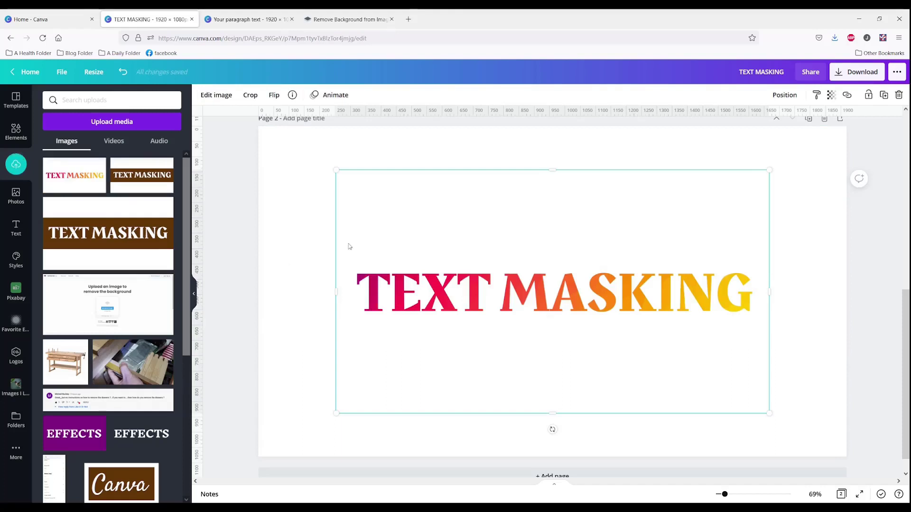
- Change the background colour of page 2 to teal
click(296, 207)
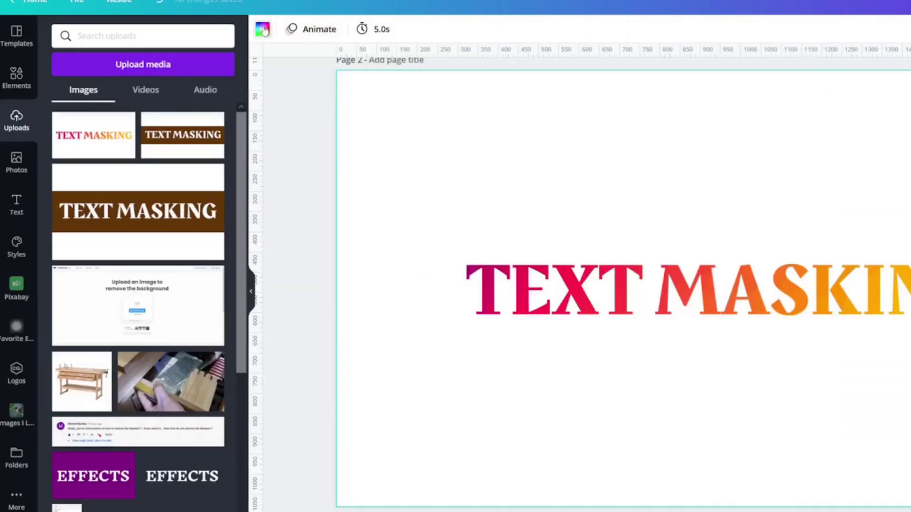
click(262, 29)
click(156, 149)
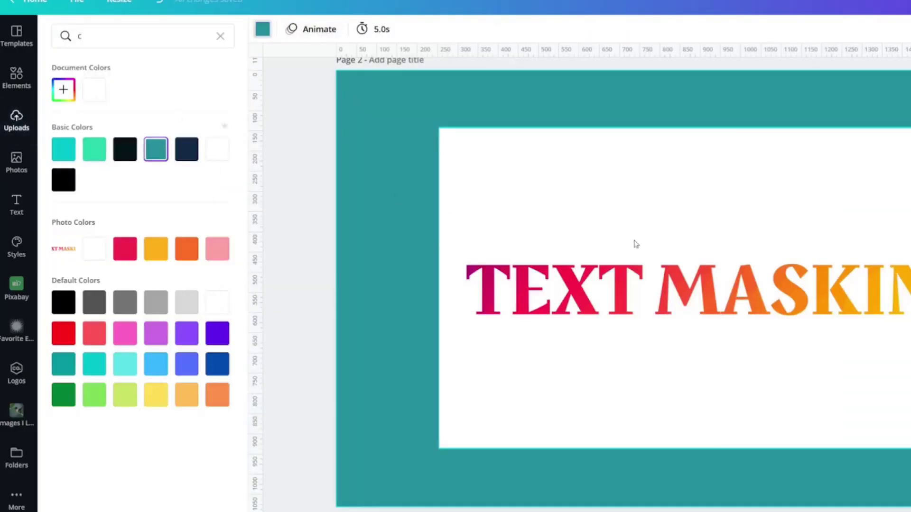
- Remove the white background from the TEXT MASKING image on page 2 with Background Remover and apply the result
click(636, 244)
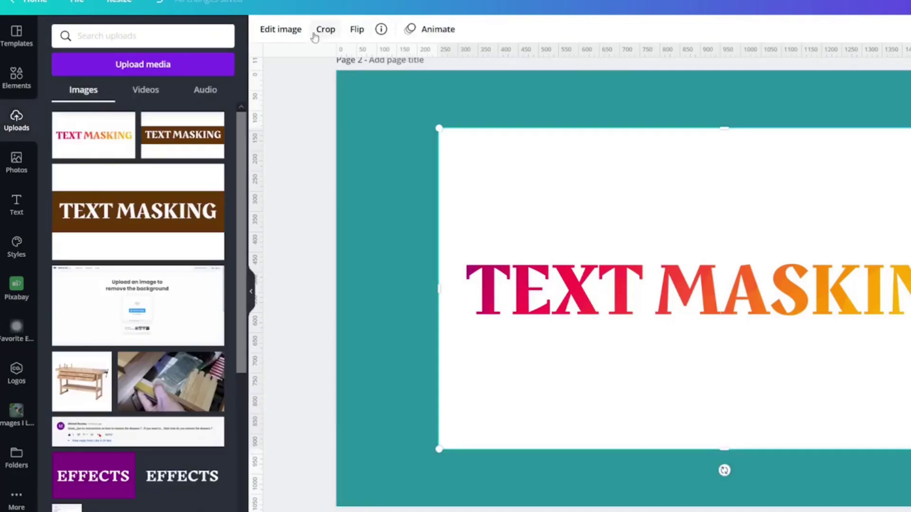
click(286, 33)
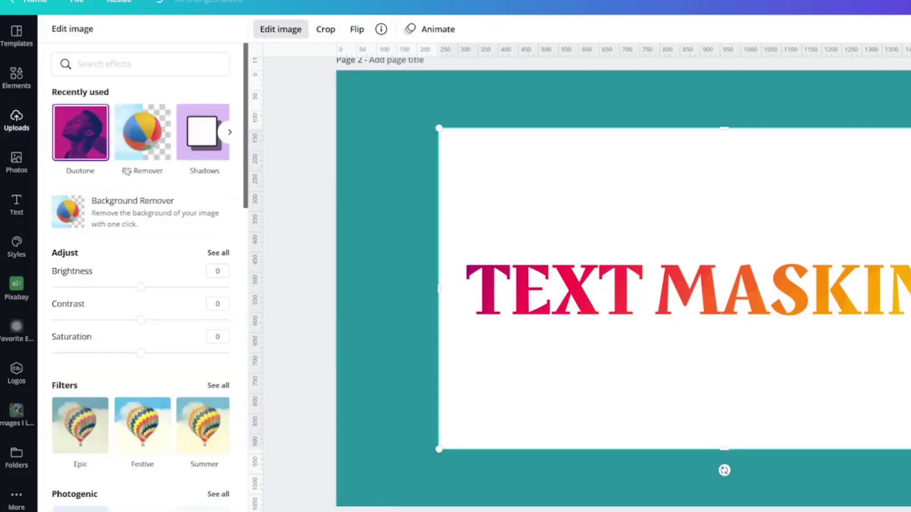
click(123, 214)
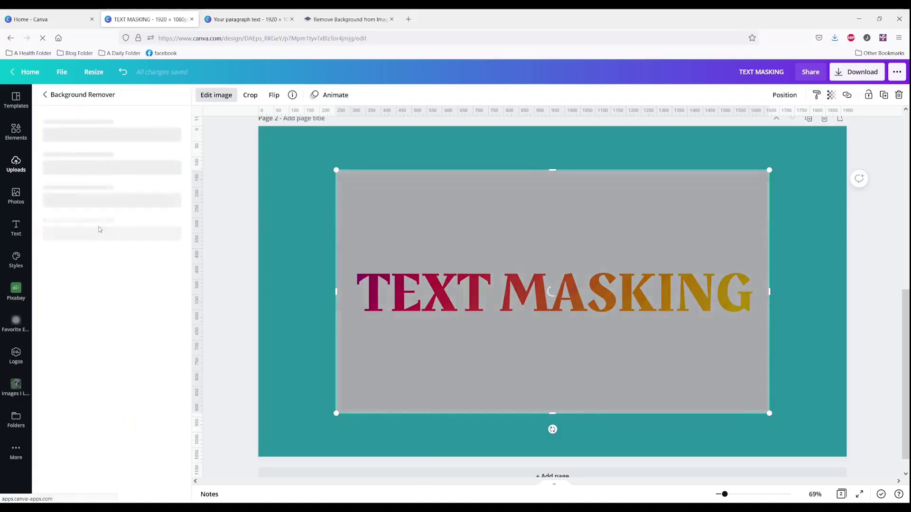
click(347, 13)
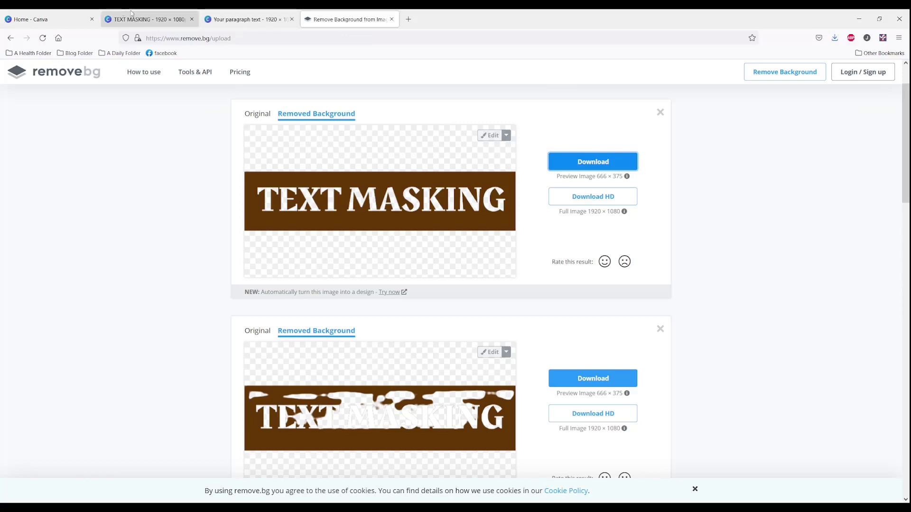
click(147, 19)
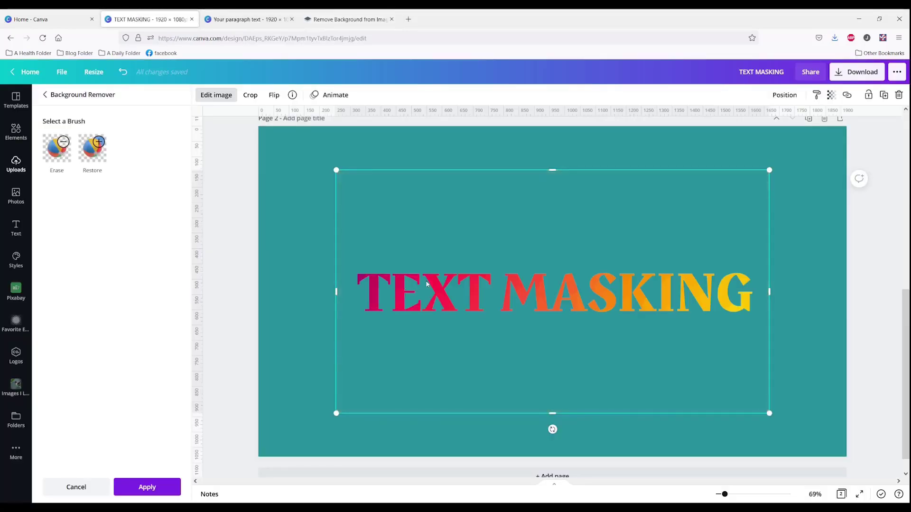
click(145, 491)
click(308, 352)
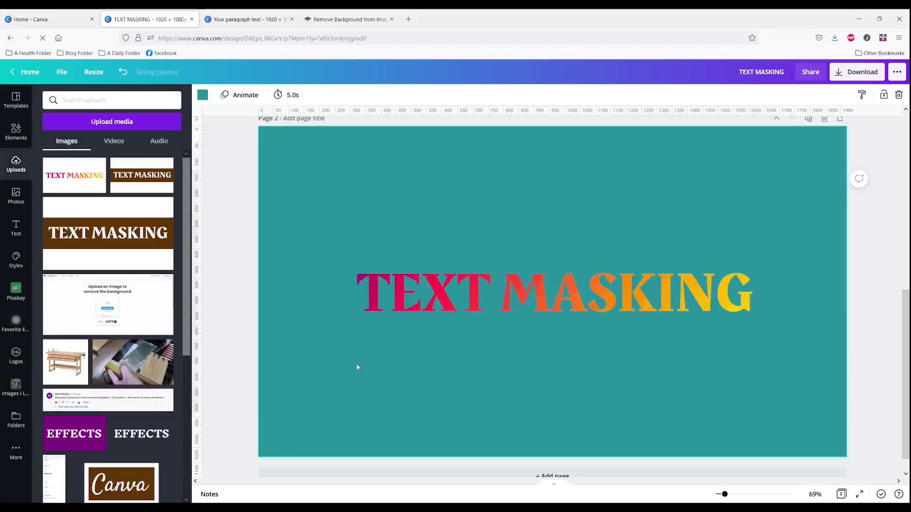
- Crop the upper, lower and left edges of the TEXT MASKING image closely around the lettering
click(491, 404)
drag(552, 413, 568, 322)
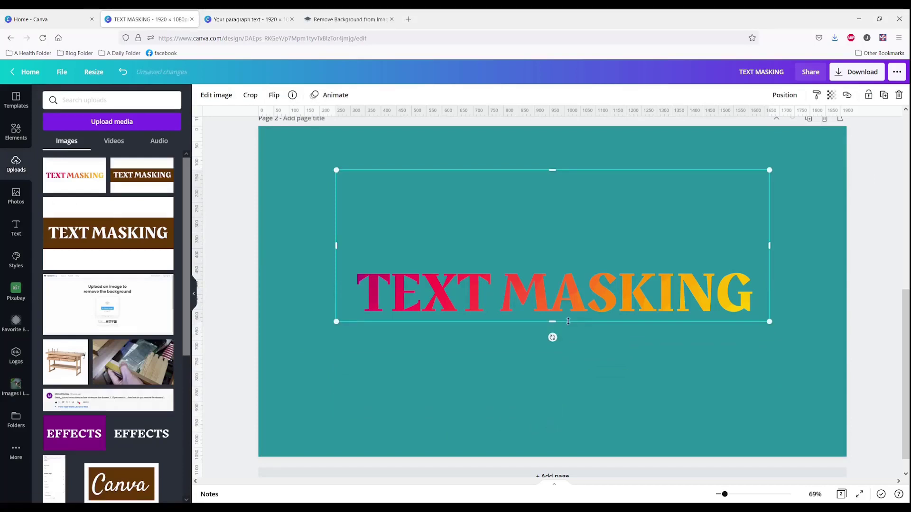
drag(551, 167, 551, 262)
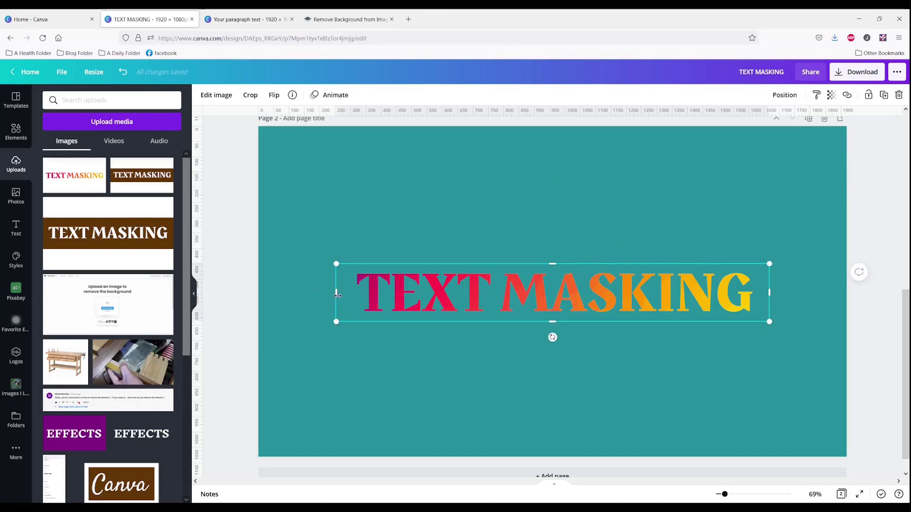
drag(337, 295, 346, 295)
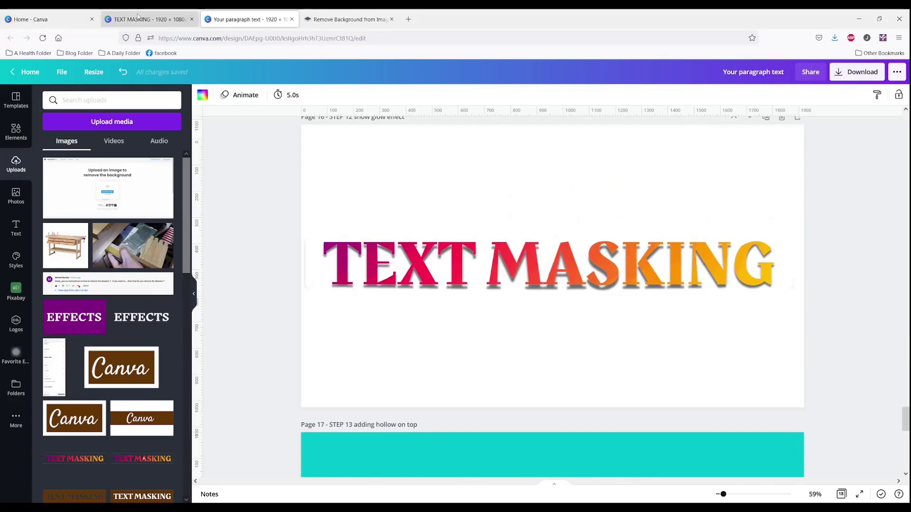
- Back in the TEXT MASKING design, add a Curved shadow to the gradient text image on page 2
click(139, 18)
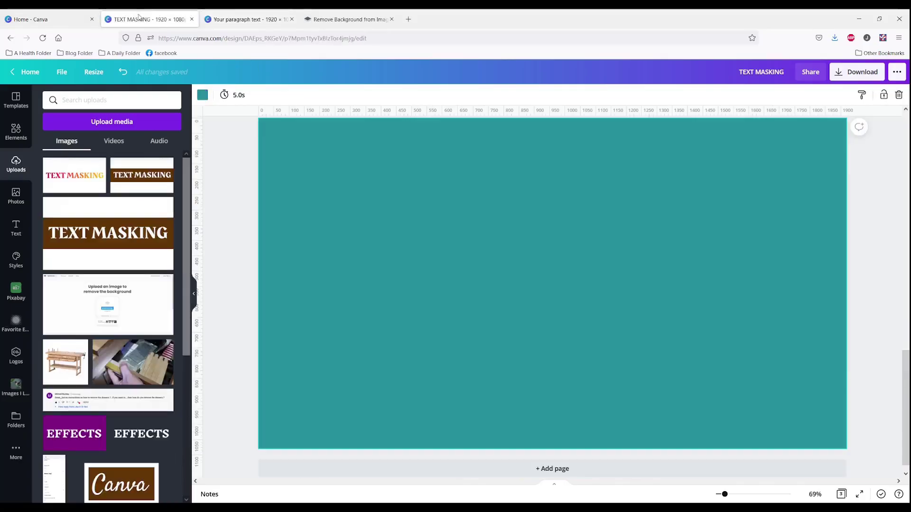
scroll(341, 290, down, 8)
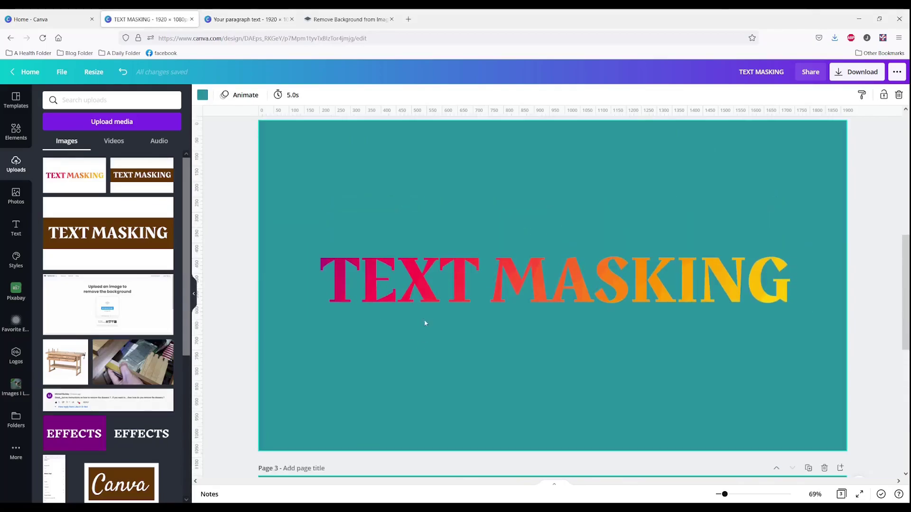
click(410, 286)
click(215, 96)
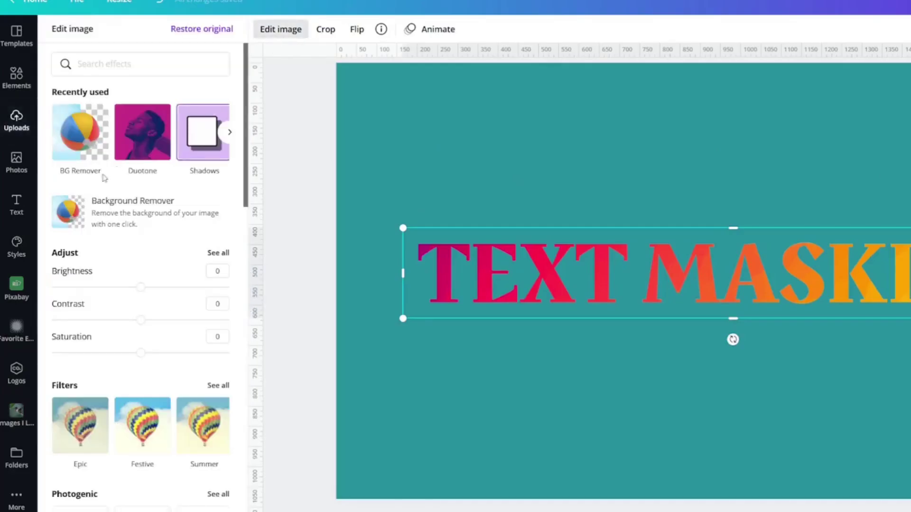
click(205, 136)
click(142, 172)
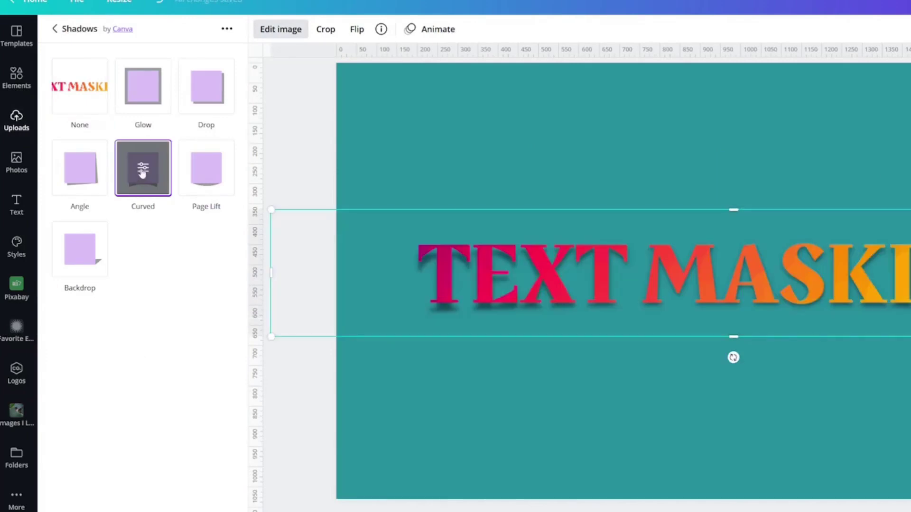
- Set the curved shadow's transparency to 49 and blur to 3, and apply it
click(140, 171)
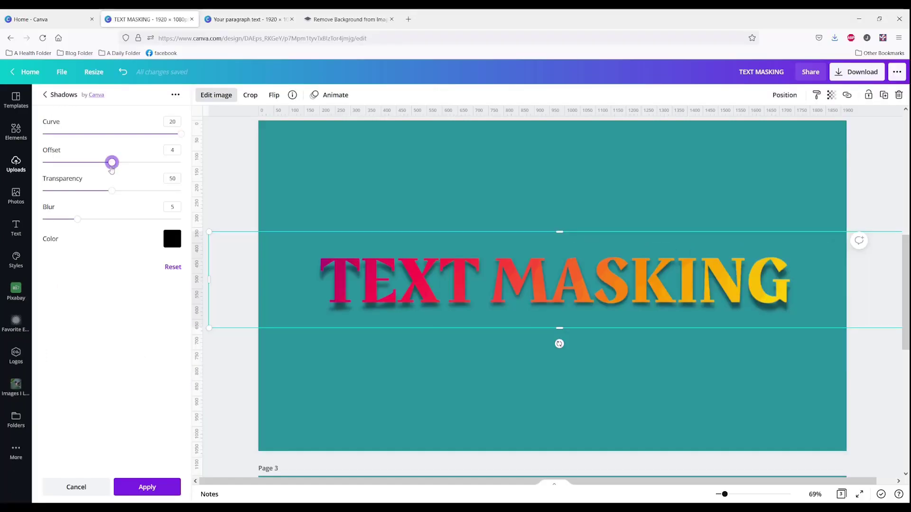
mouse_move(112, 193)
mouse_down()
mouse_move(104, 189)
mouse_move(150, 190)
mouse_move(111, 194)
mouse_up()
mouse_move(76, 221)
mouse_down()
mouse_move(50, 219)
mouse_move(63, 217)
mouse_up()
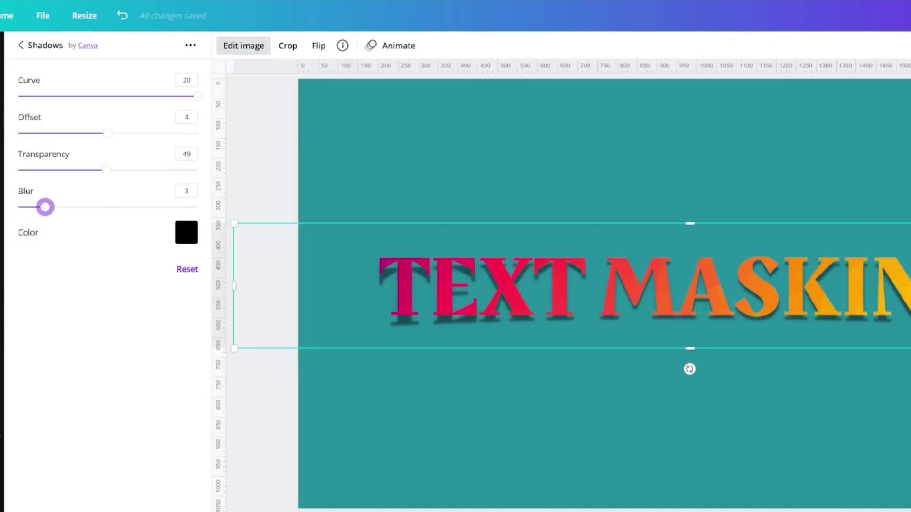
click(147, 487)
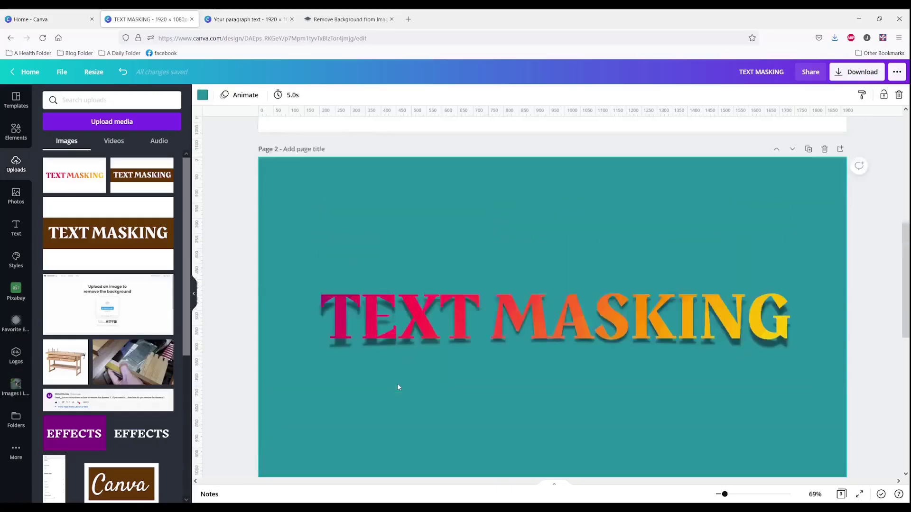
- Add a text box reading TEXT MASKING on page 2 and enlarge it to font size 90.4
scroll(477, 376, up, 5)
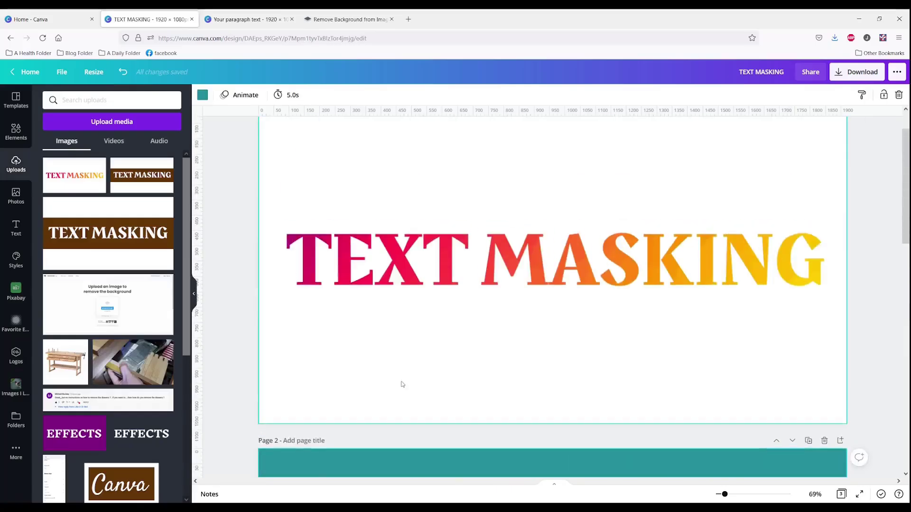
scroll(477, 376, down, 5)
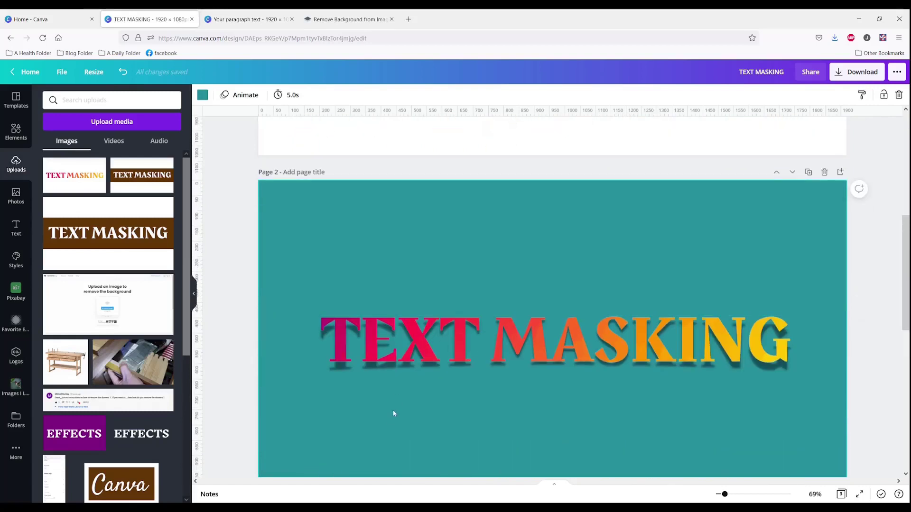
key(t)
key(BackSpace)
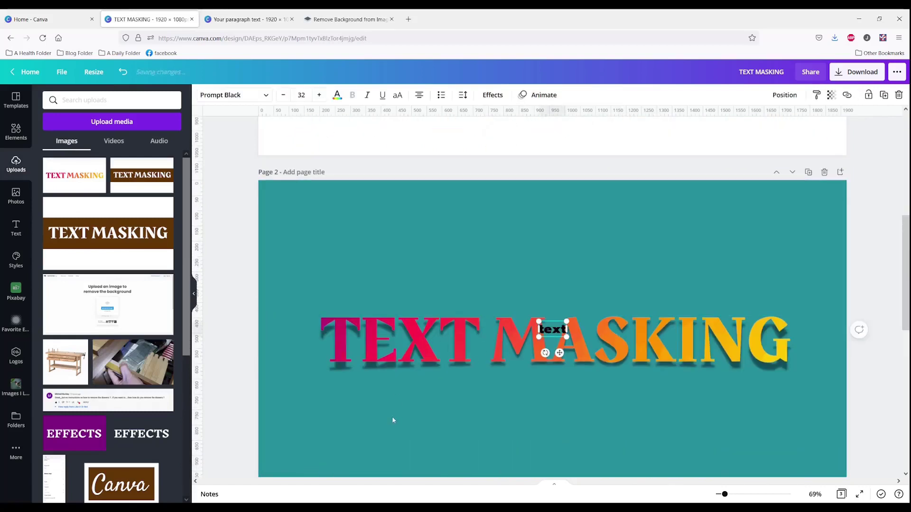
text(TEXT MASK)
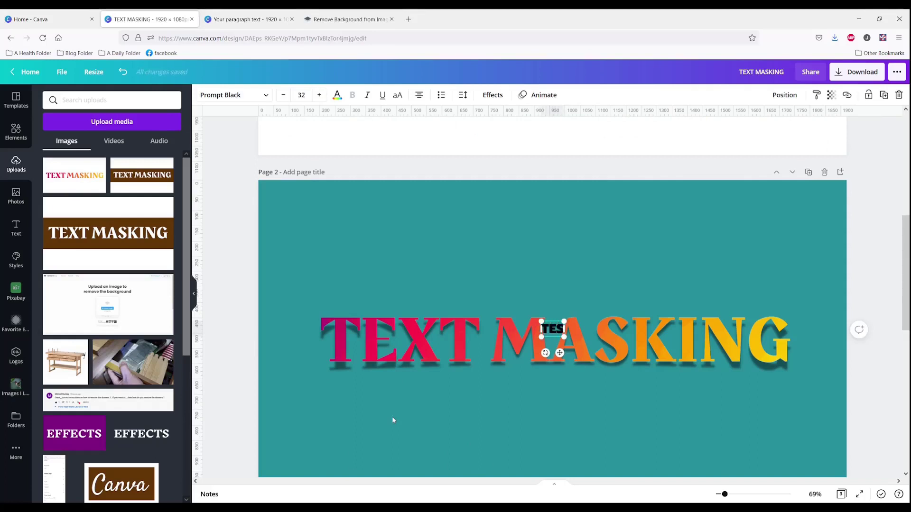
text(ING)
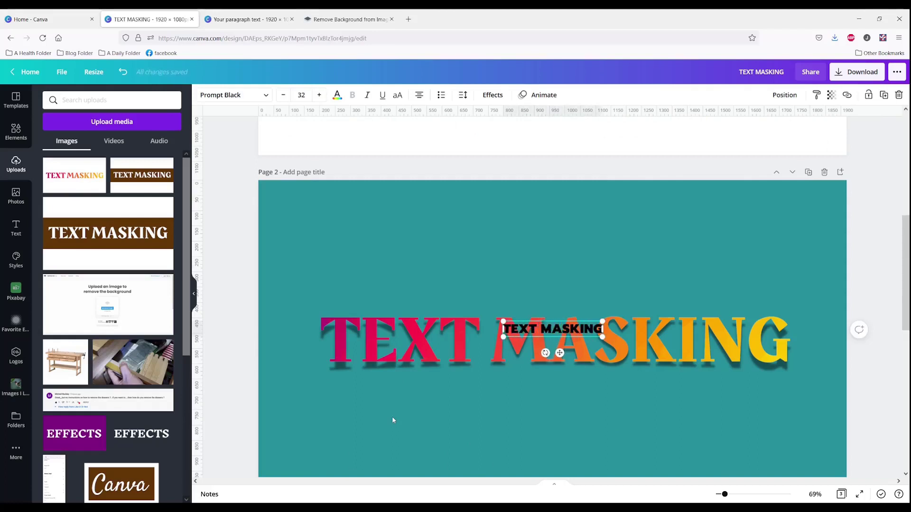
drag(502, 337, 322, 366)
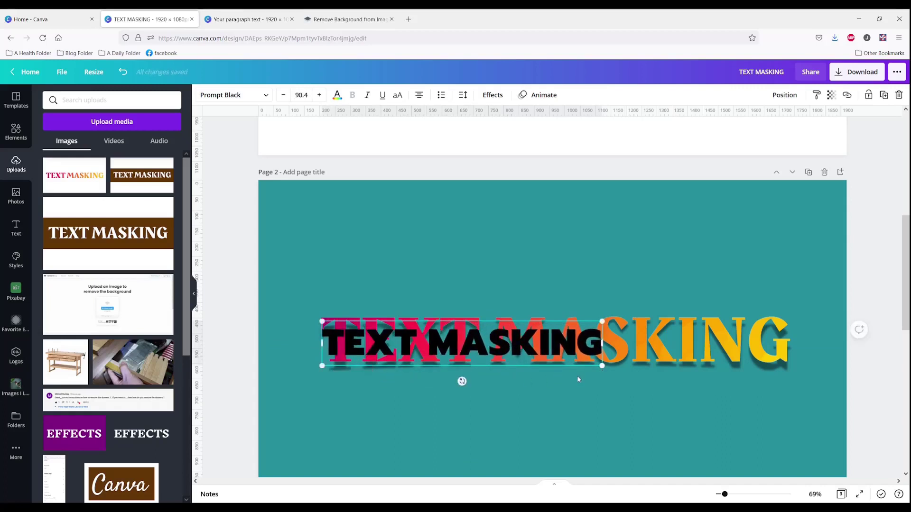
- Change the font of the new TEXT MASKING text to Rakkas
click(232, 95)
text(rakk)
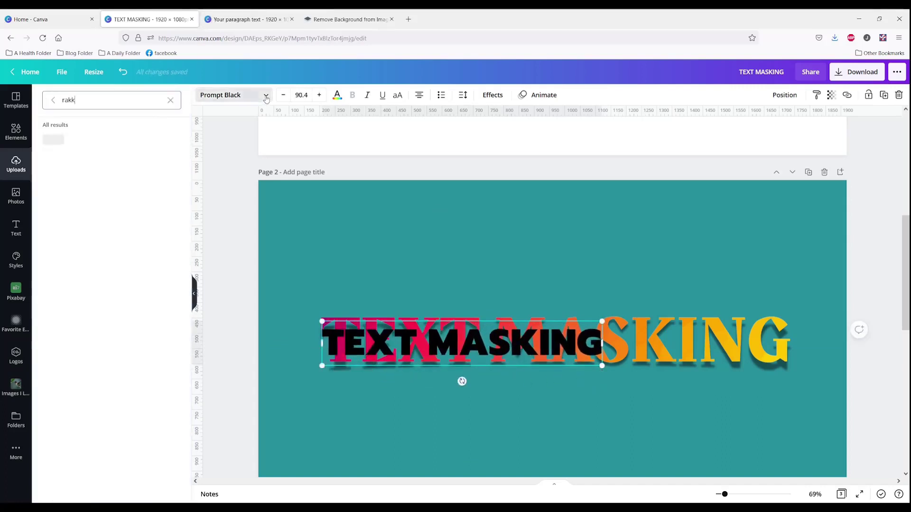
click(46, 138)
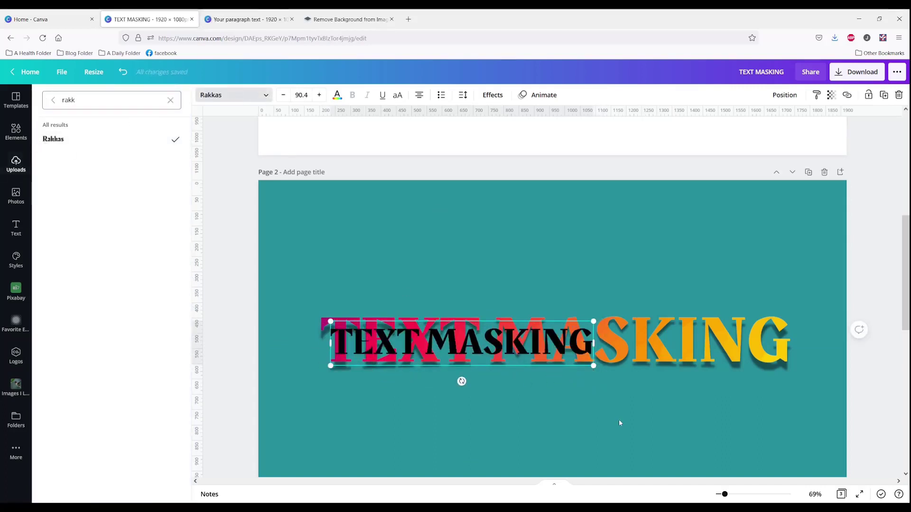
- Enlarge the black TEXT MASKING text to font size 162 and align it over the gradient lettering
drag(594, 368, 796, 400)
drag(572, 319, 565, 304)
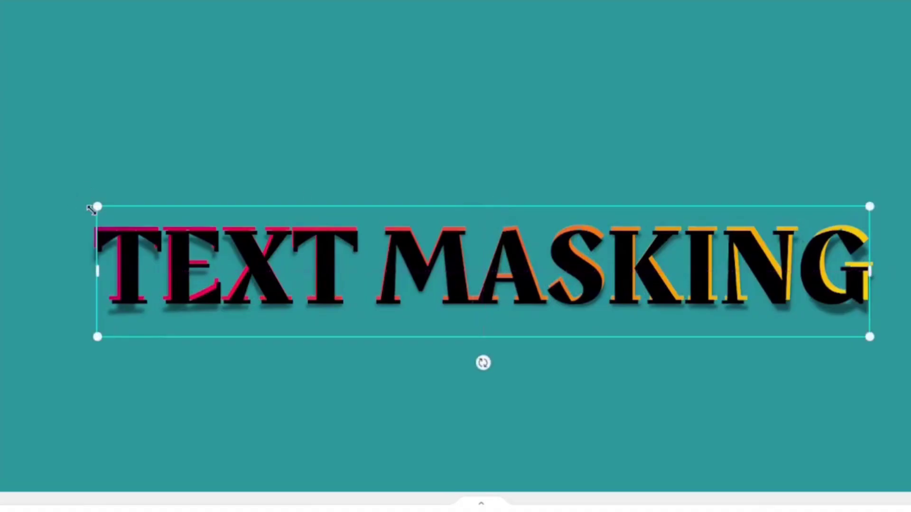
drag(93, 206, 89, 204)
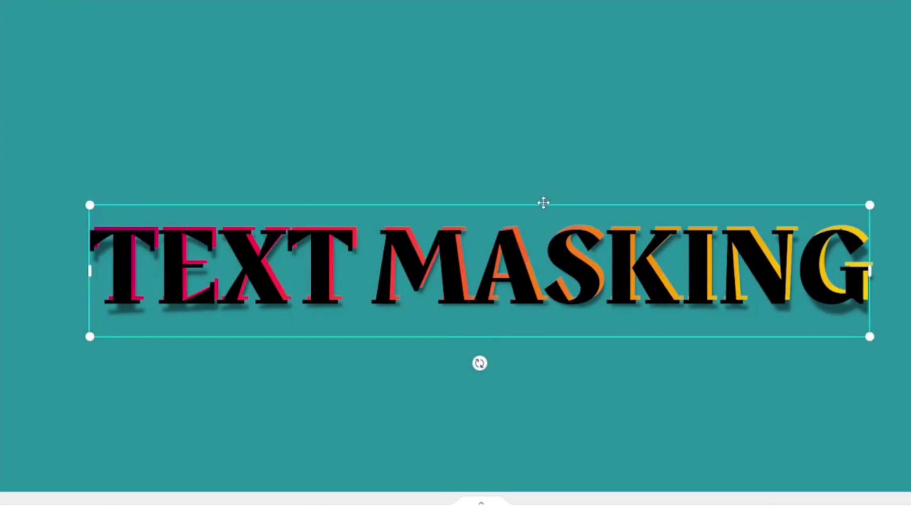
drag(547, 204, 547, 197)
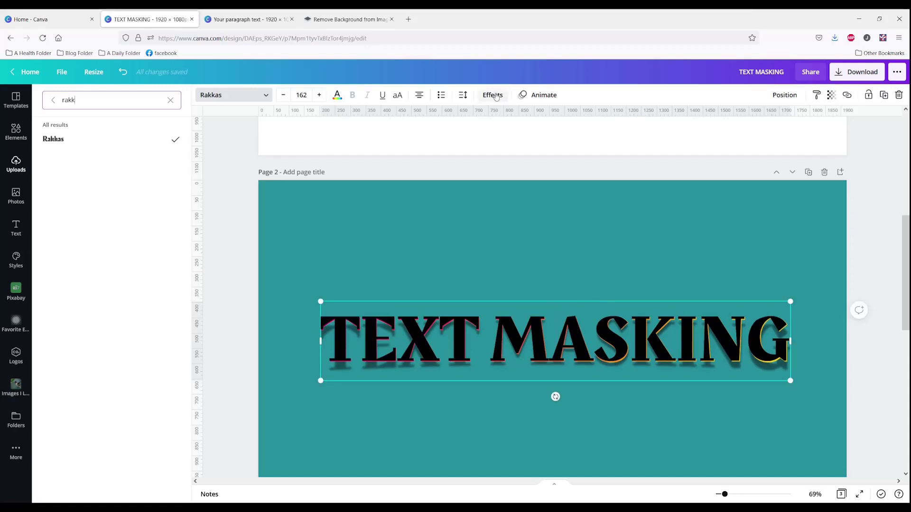
- Apply the Hollow text effect to the black TEXT MASKING text
click(493, 95)
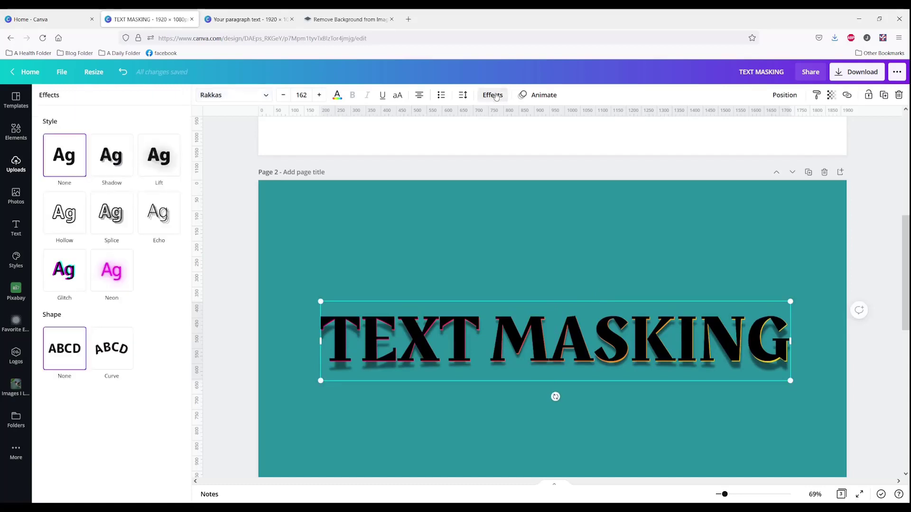
click(61, 224)
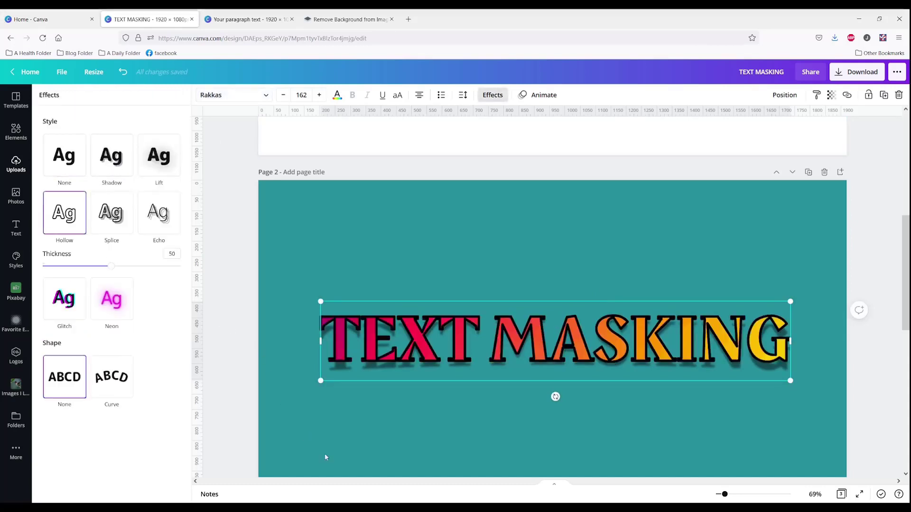
click(363, 437)
- Group the hollow text with the gradient lettering and scale the group down slightly
drag(363, 437, 806, 287)
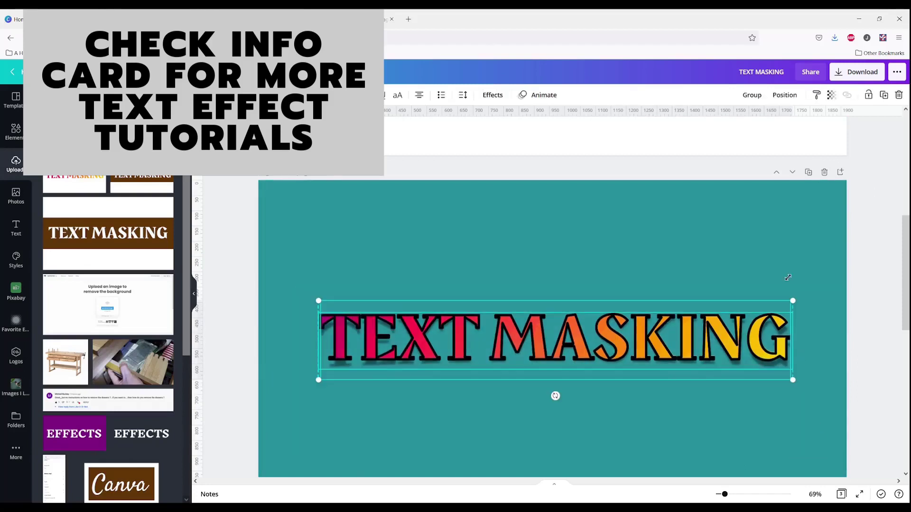
click(752, 95)
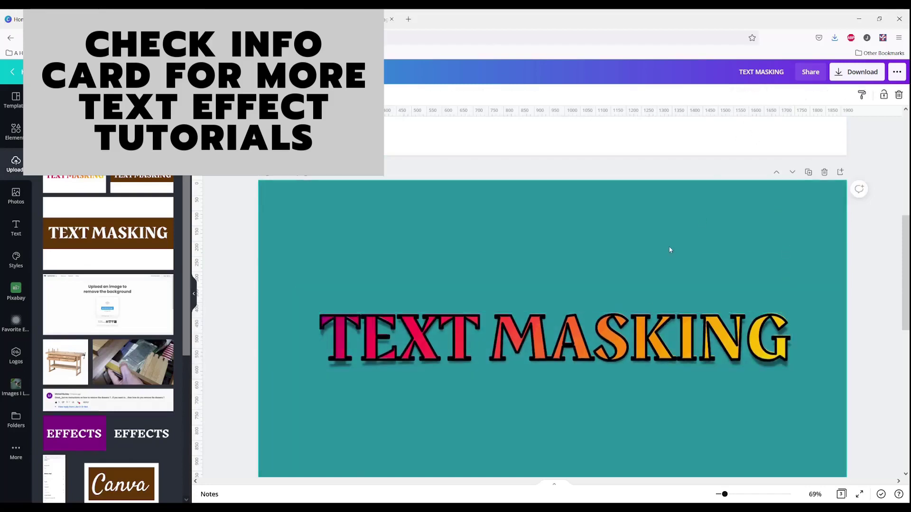
drag(793, 299, 469, 350)
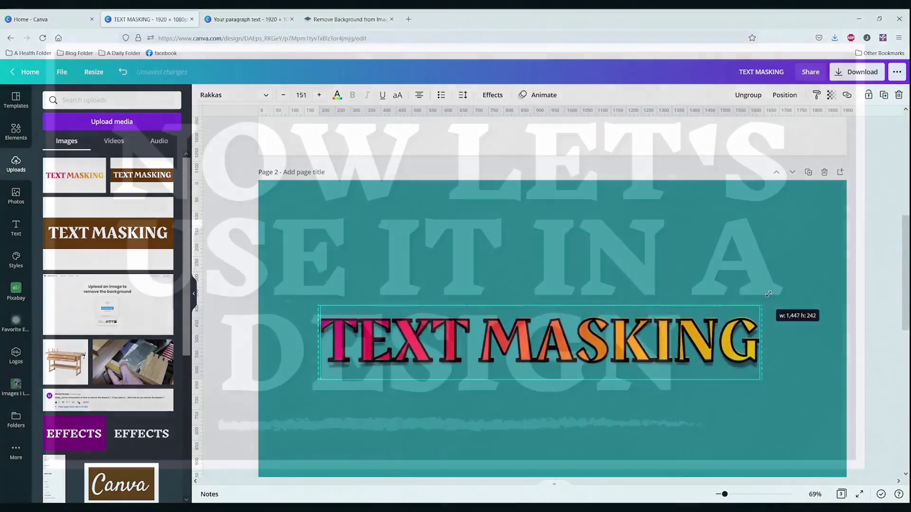
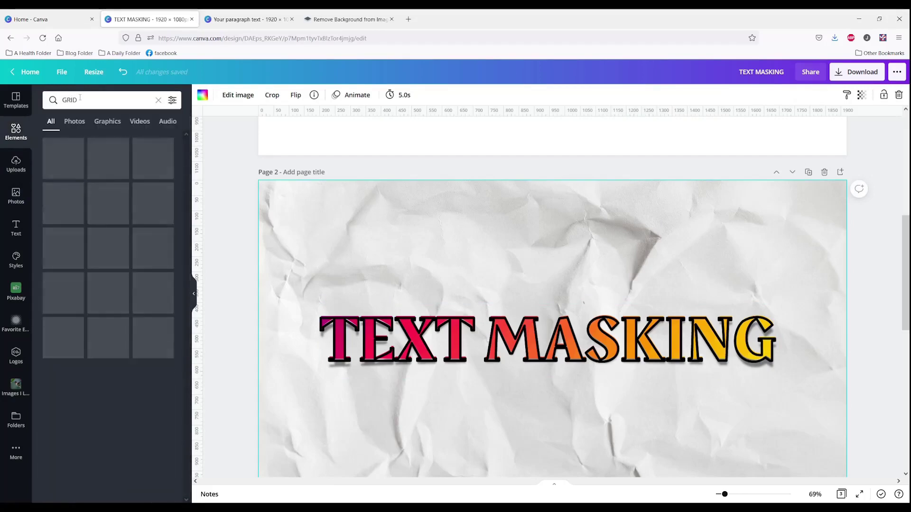
- Add a single-cell grid covering page 2 behind the lettering and colour it turquoise
click(57, 163)
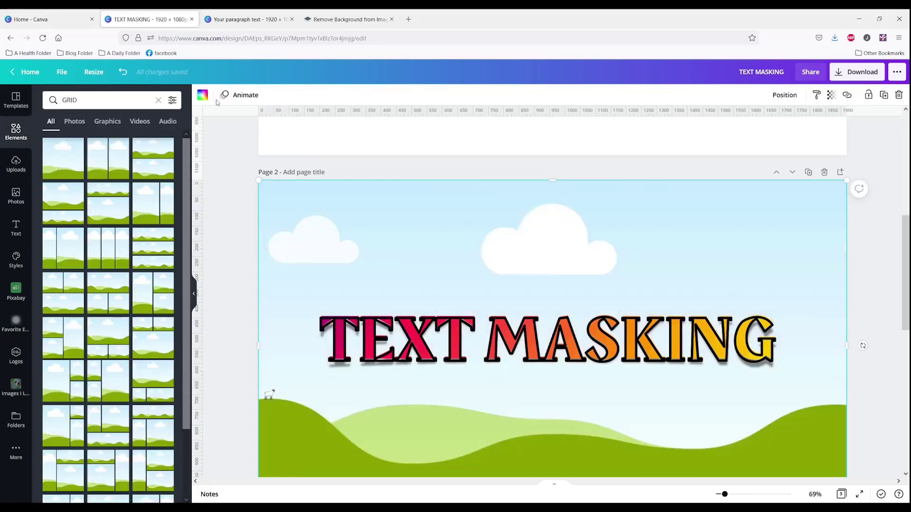
click(203, 96)
click(51, 186)
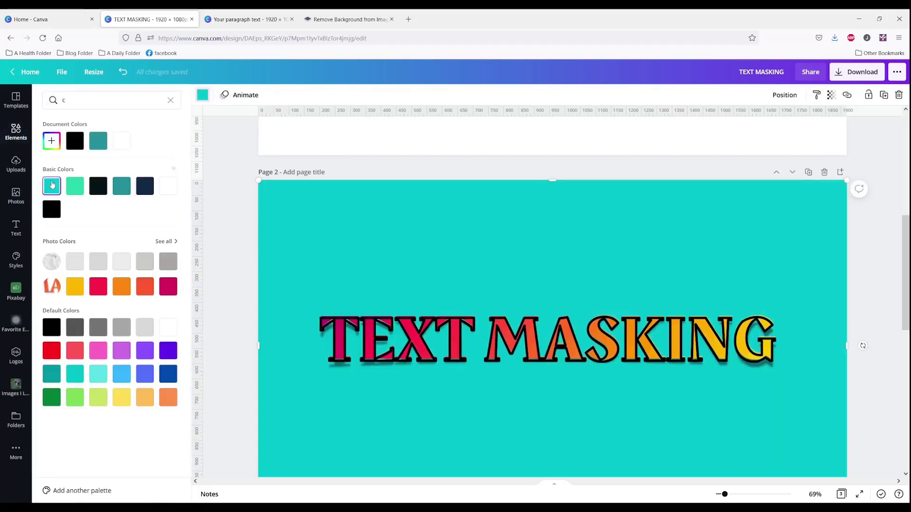
- Make the grid semi-transparent over the crumpled paper and fill it with the teal watercolour photo from the CYAN results
click(834, 101)
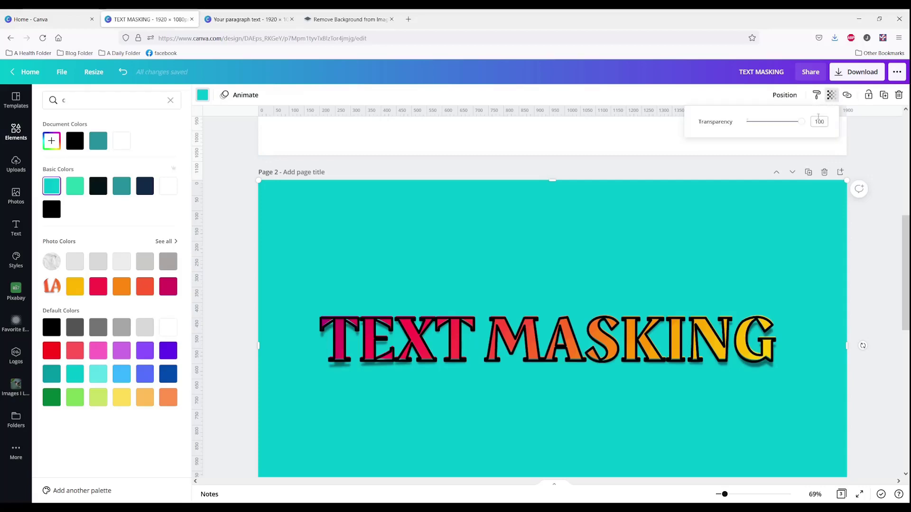
drag(801, 121, 769, 122)
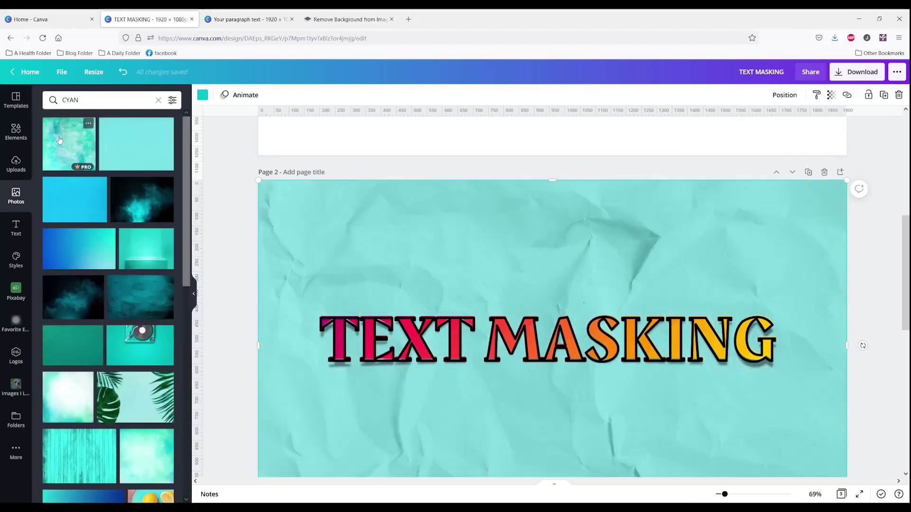
click(59, 140)
drag(421, 253, 243, 313)
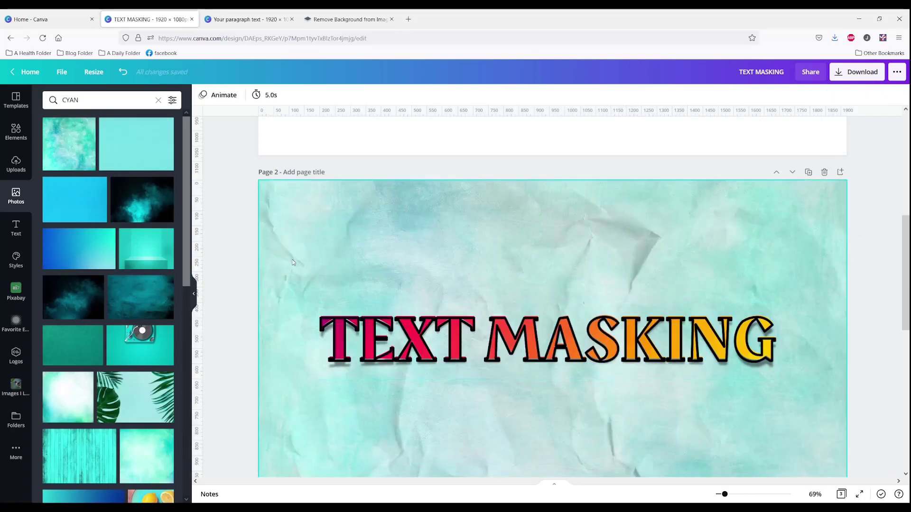
- Add a text box reading Professional and place it centred above the TEXT MASKING lettering
scroll(267, 198, down, 1)
text(tpROFESS)
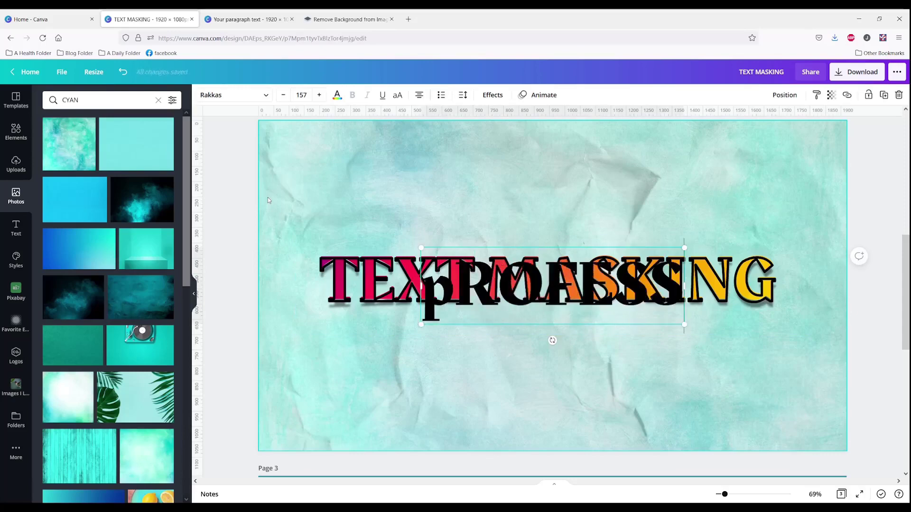
key(BackSpace)
key(BackSpace)
key(BackSpace)
key(BackSpace)
key(BackSpace)
key(BackSpace)
key(BackSpace)
text(Prof)
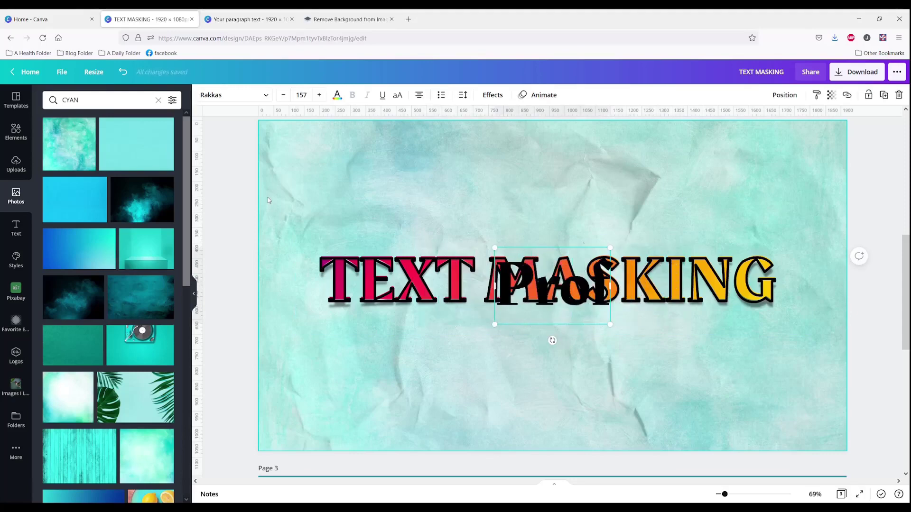
text(essional)
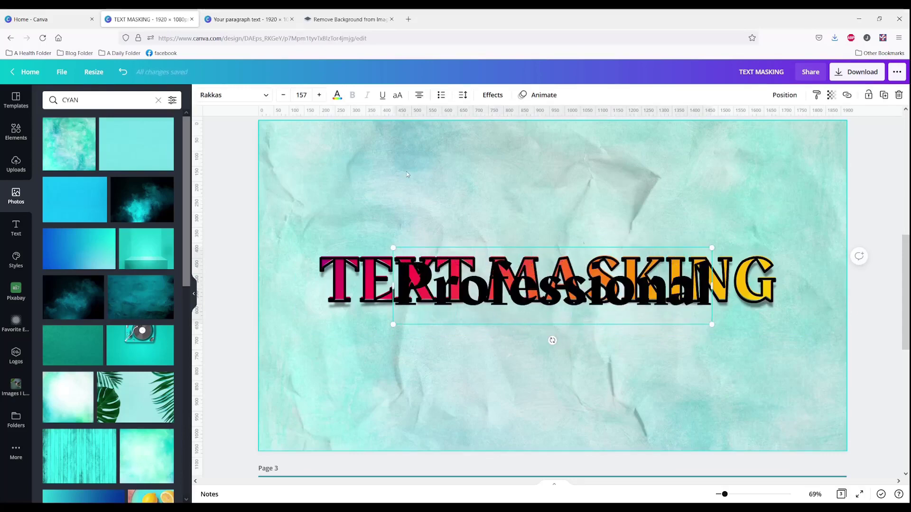
drag(559, 245, 559, 189)
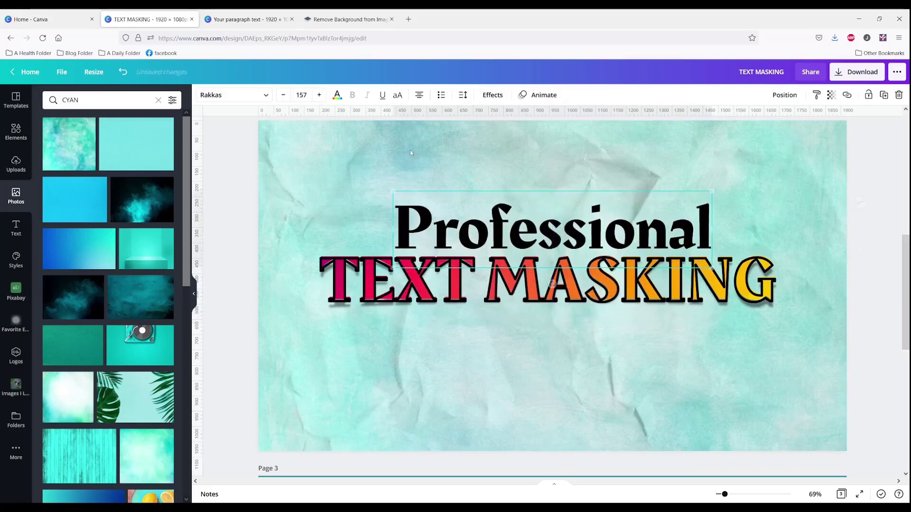
- Change the font of the Professional text to Satisfy
click(259, 93)
text(sat)
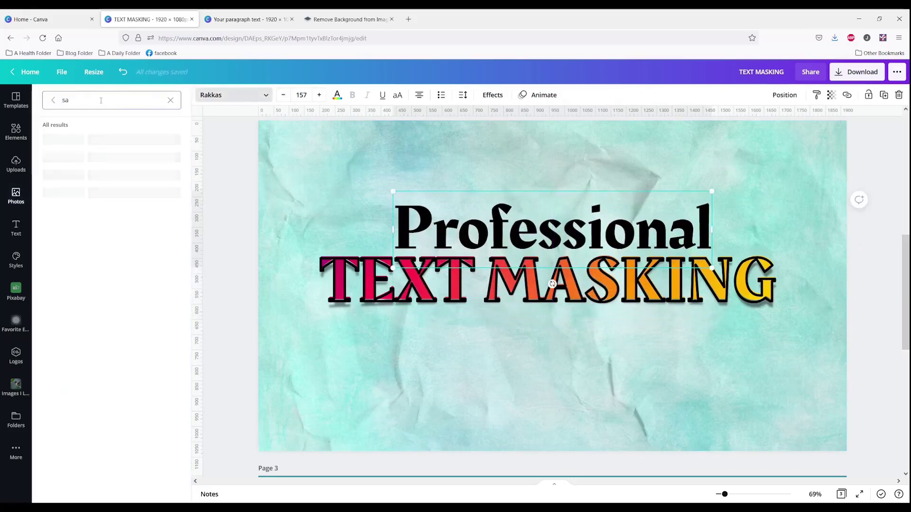
click(63, 141)
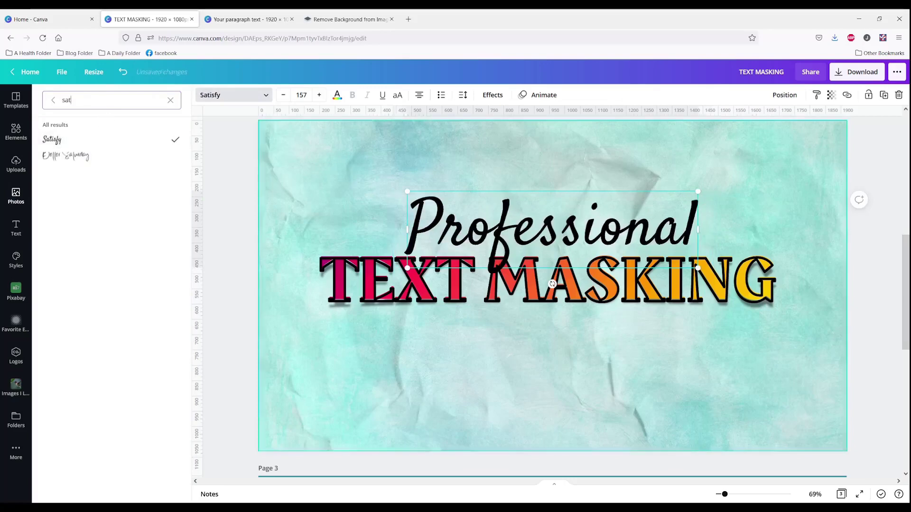
- Colour the Professional text pinkish red using the photo colours taken from the gradient lettering
click(337, 95)
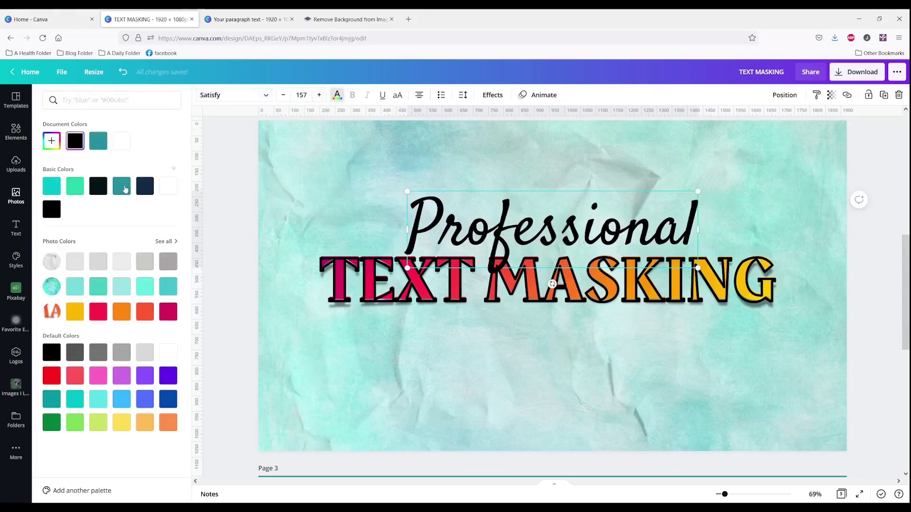
click(99, 312)
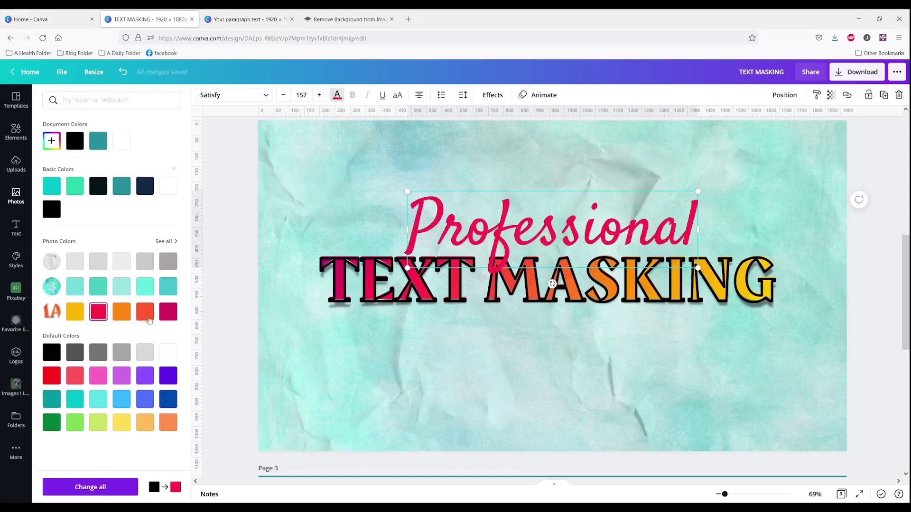
click(168, 313)
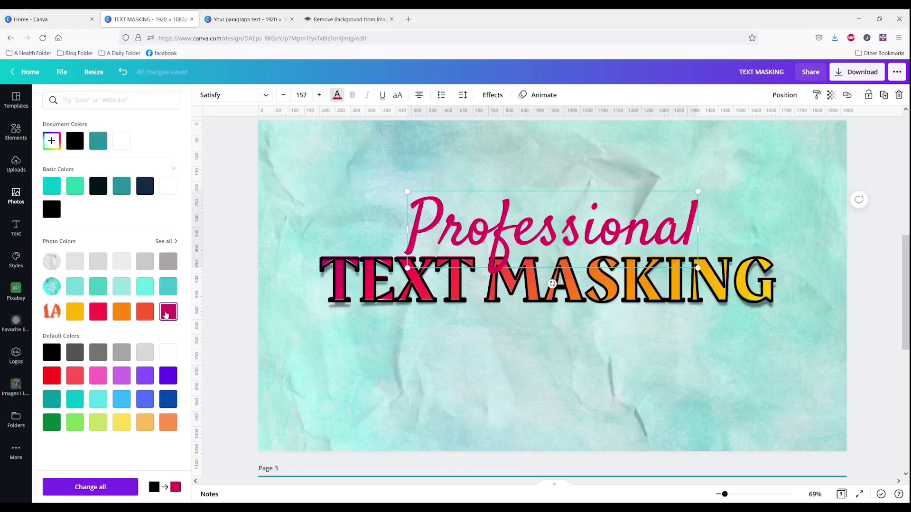
click(102, 314)
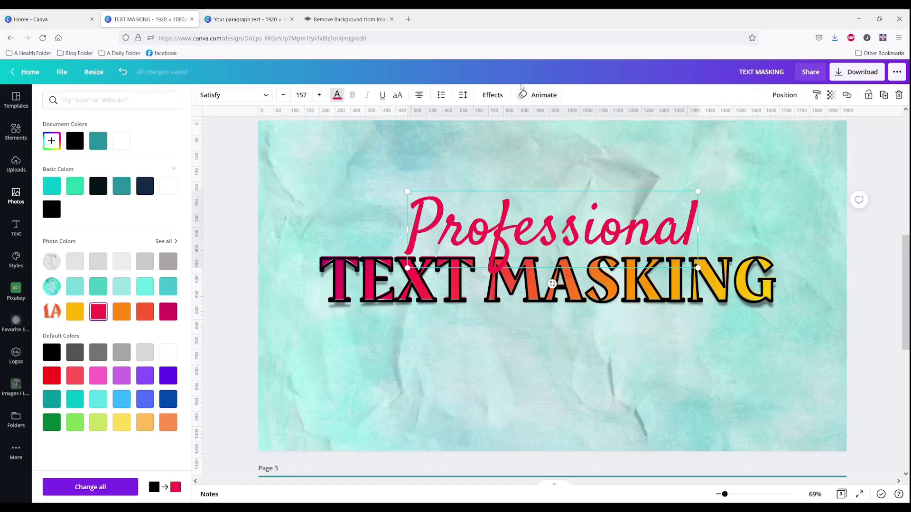
- Give the Professional text a Shadow effect in black and shift the text slightly to the left
click(496, 95)
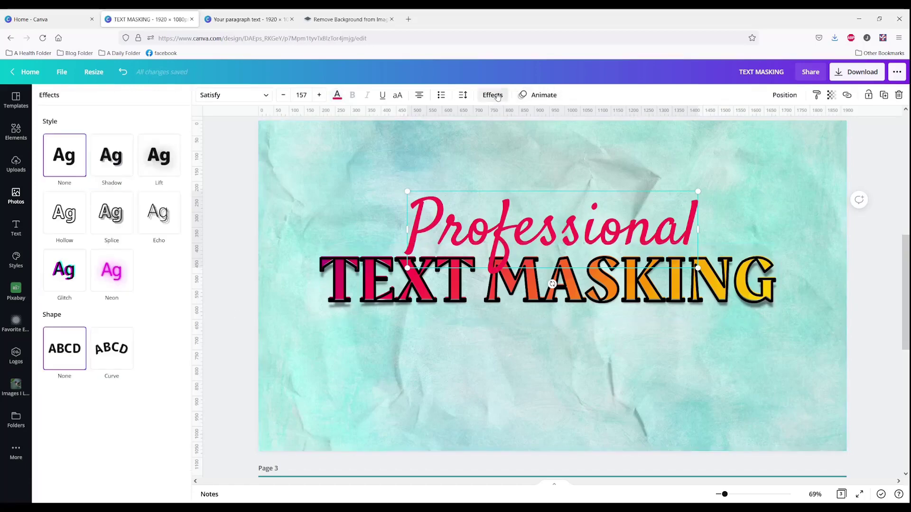
click(112, 170)
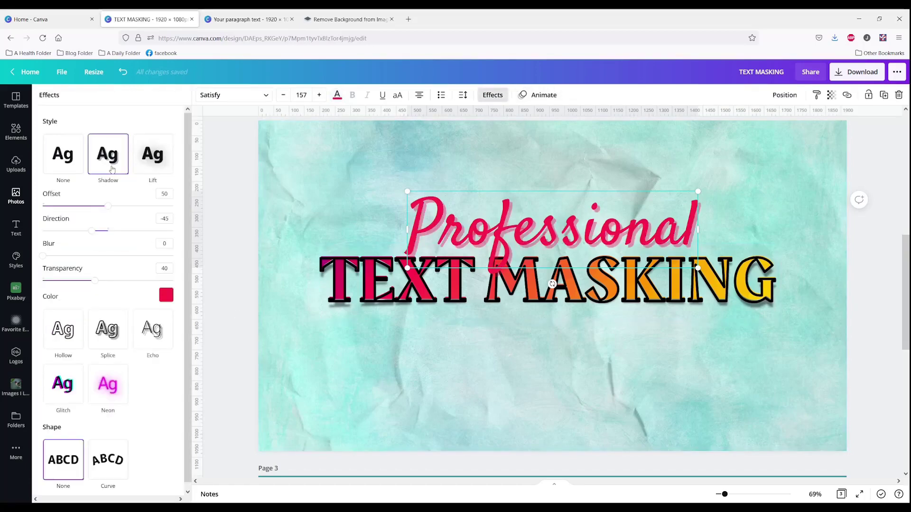
click(166, 295)
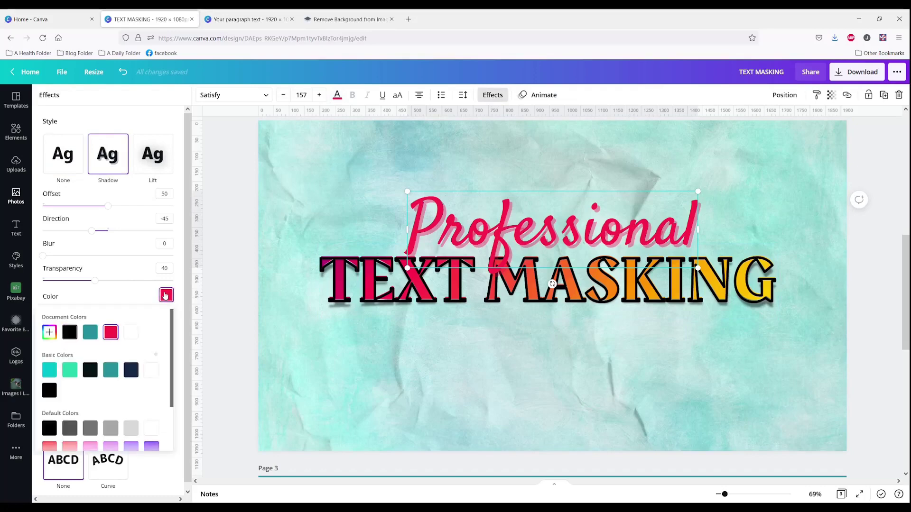
click(71, 335)
click(477, 188)
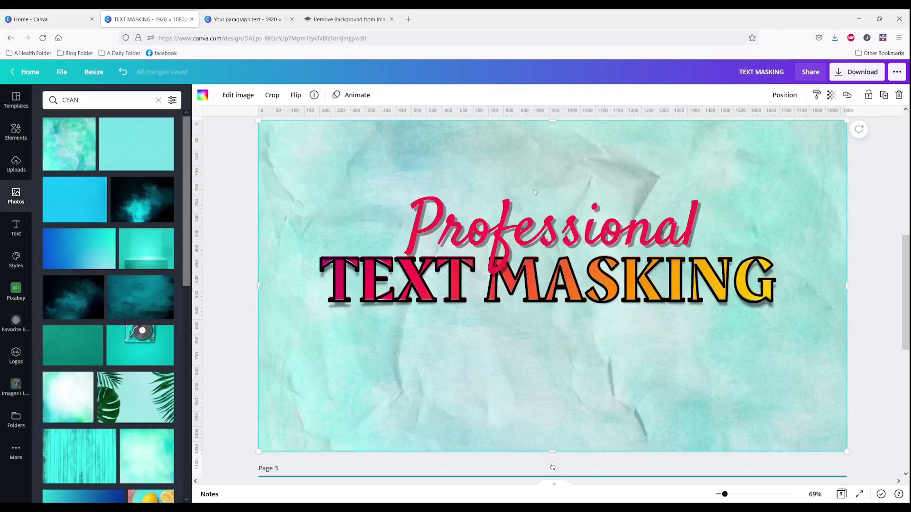
drag(534, 234, 522, 237)
click(521, 368)
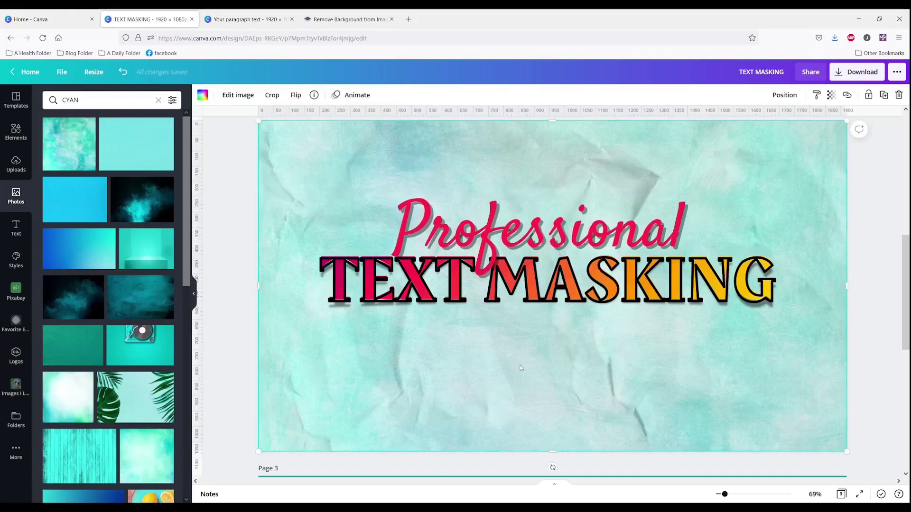
- Add a text box reading with Canva and place it below TEXT MASKING, aligned to the lettering's right end
text(twith canva)
key(BackSpace)
key(BackSpace)
key(BackSpace)
key(BackSpace)
key(BackSpace)
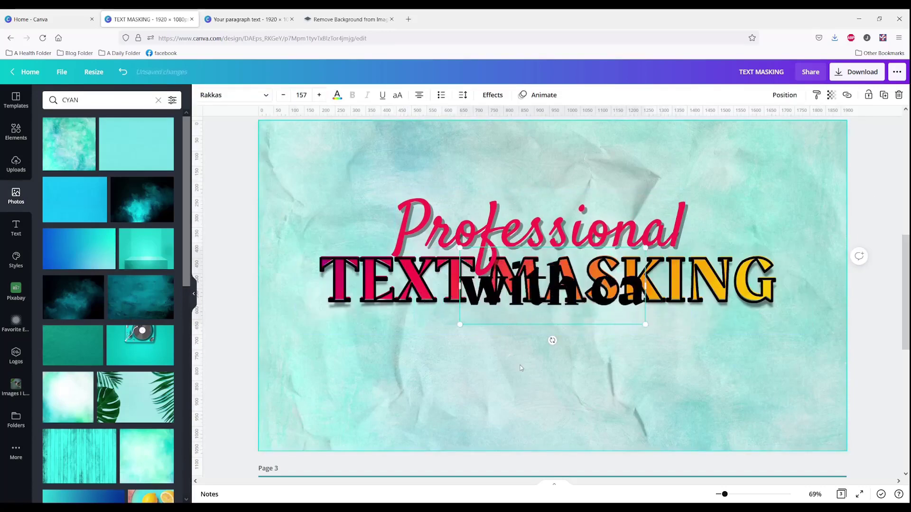
text(Canva)
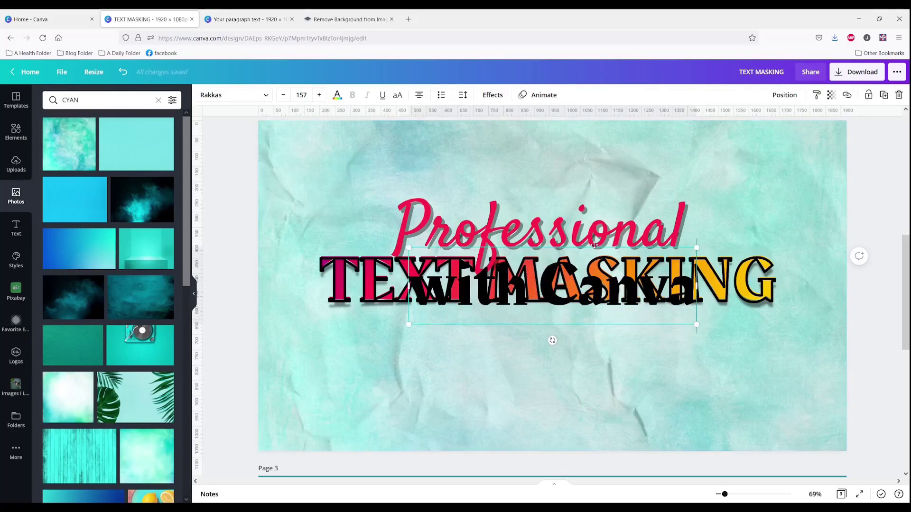
drag(595, 248, 671, 286)
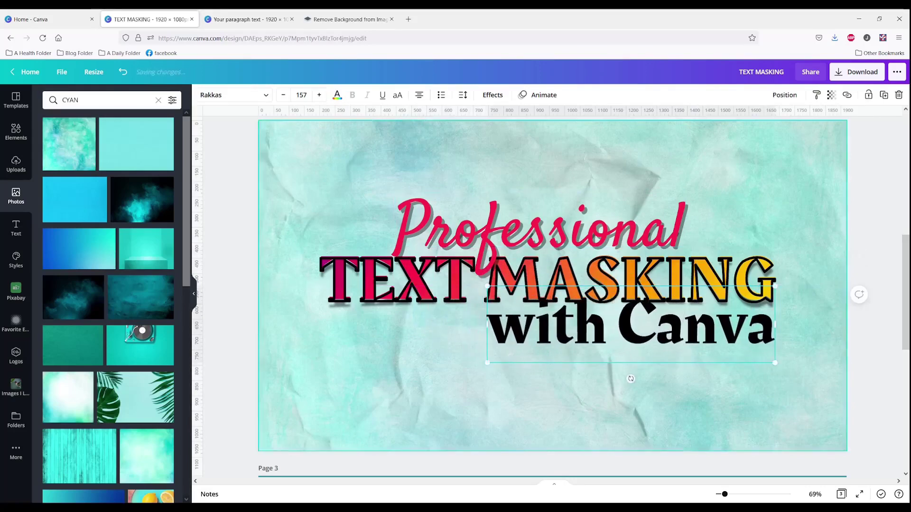
- Change the font of the with Canva text to Satisfy and deselect it
click(258, 96)
click(53, 139)
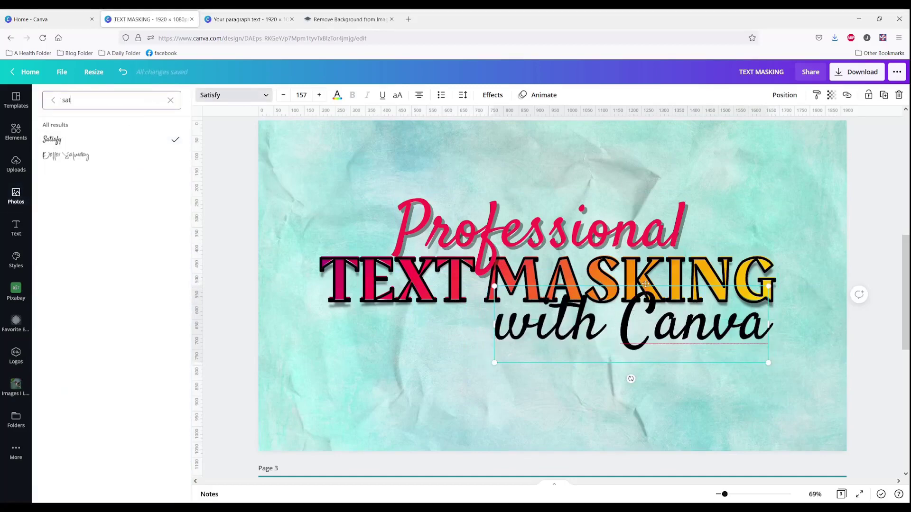
key(Escape)
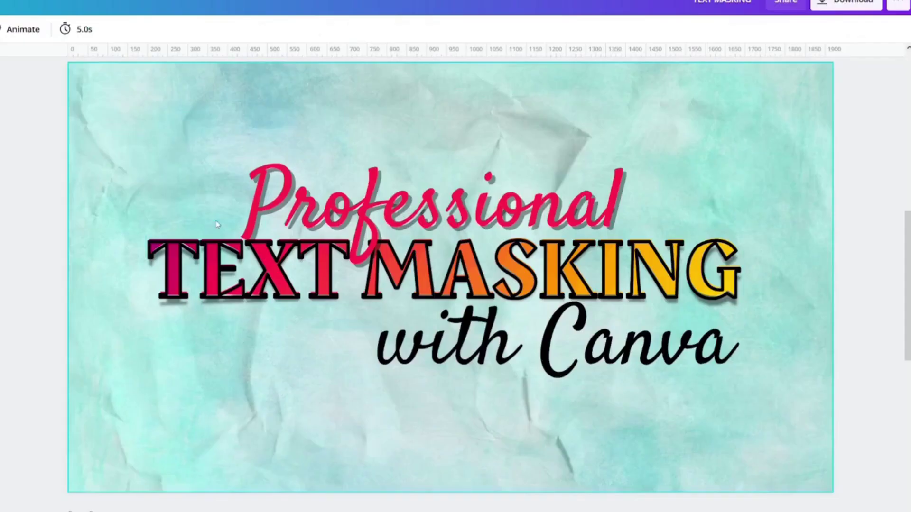
- Enlarge the grouped TEXT MASKING lettering toward the page's left edge, bringing its text to font size 177
click(216, 251)
drag(147, 320, 71, 361)
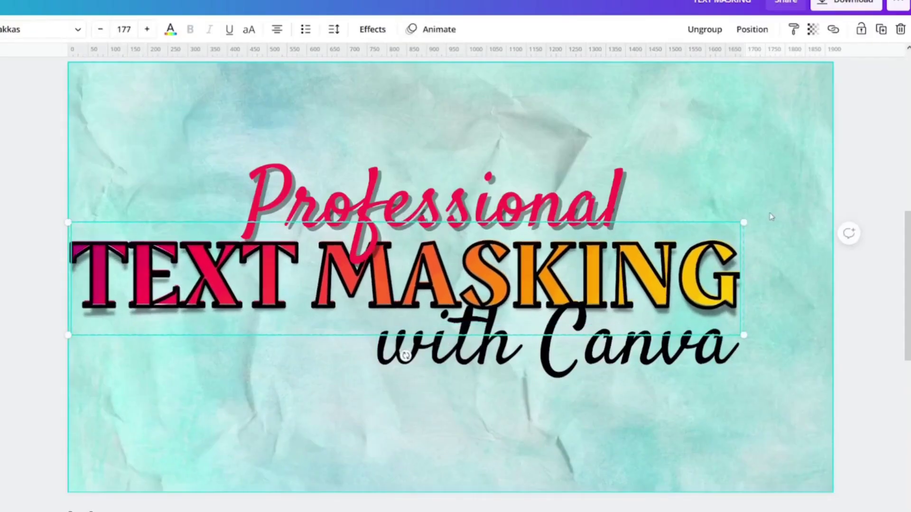
- Resize the grouped TEXT MASKING lettering to font size 190 and center it horizontally on the page
drag(743, 221, 818, 209)
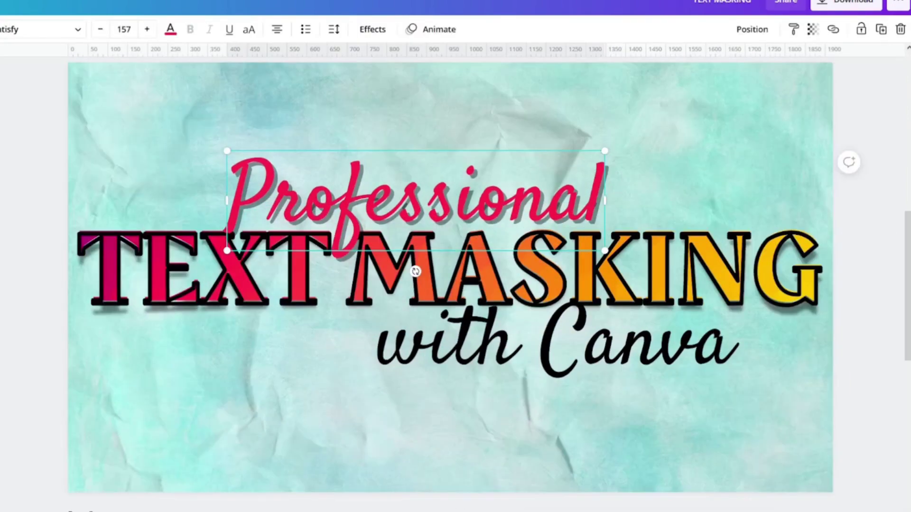
click(79, 238)
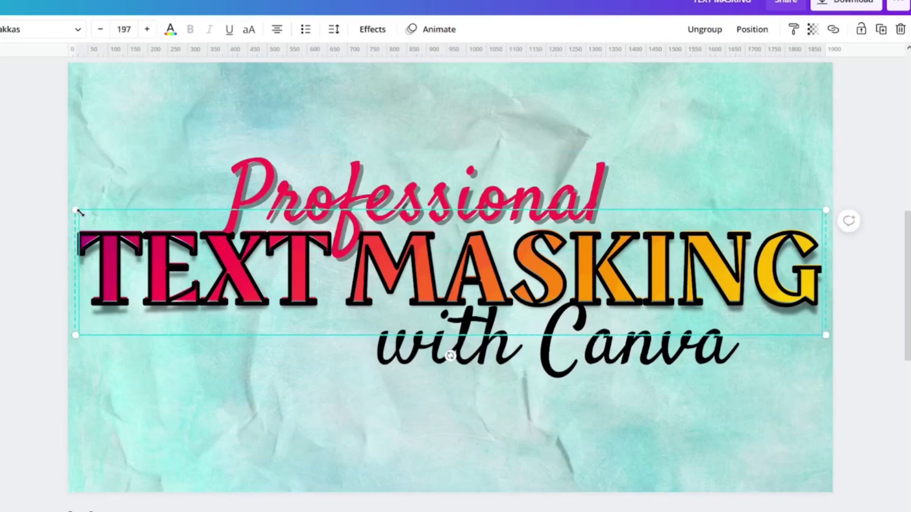
drag(79, 212, 102, 215)
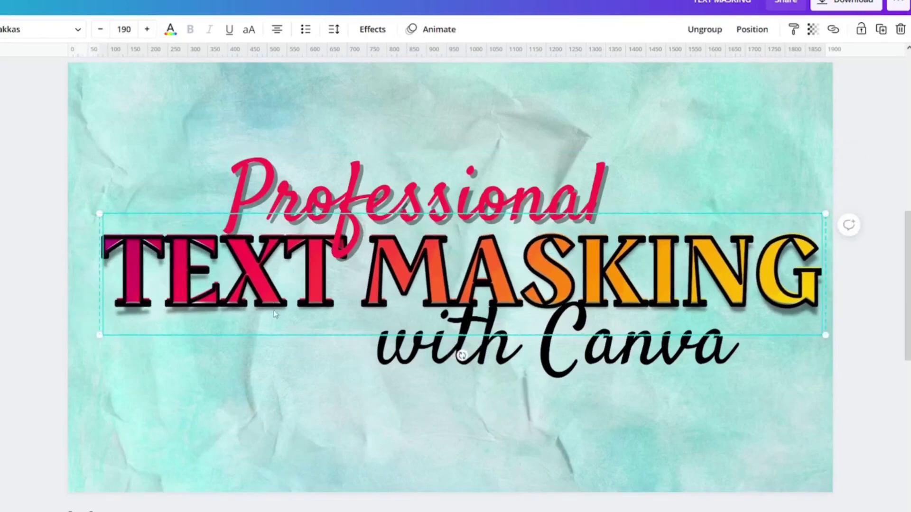
click(753, 30)
click(696, 158)
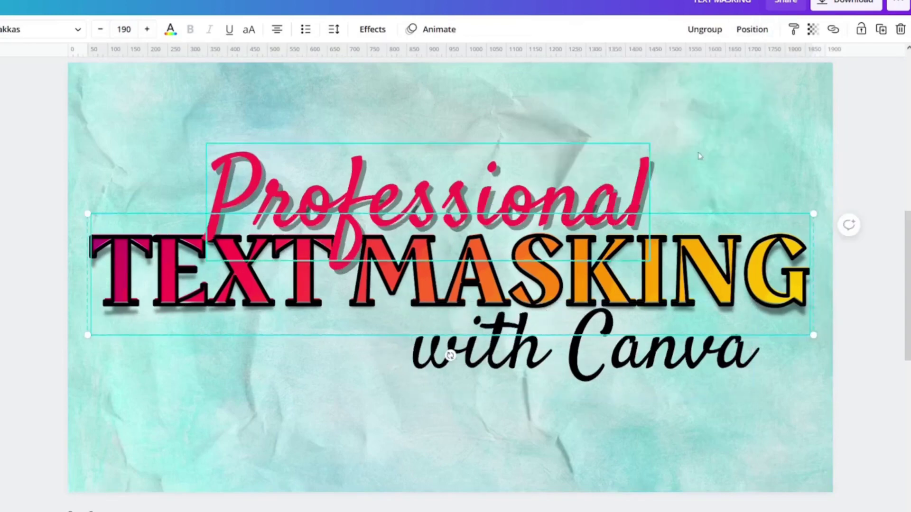
- Ungroup the TEXT MASKING lettering, select its text on its own and deselect everything
click(703, 30)
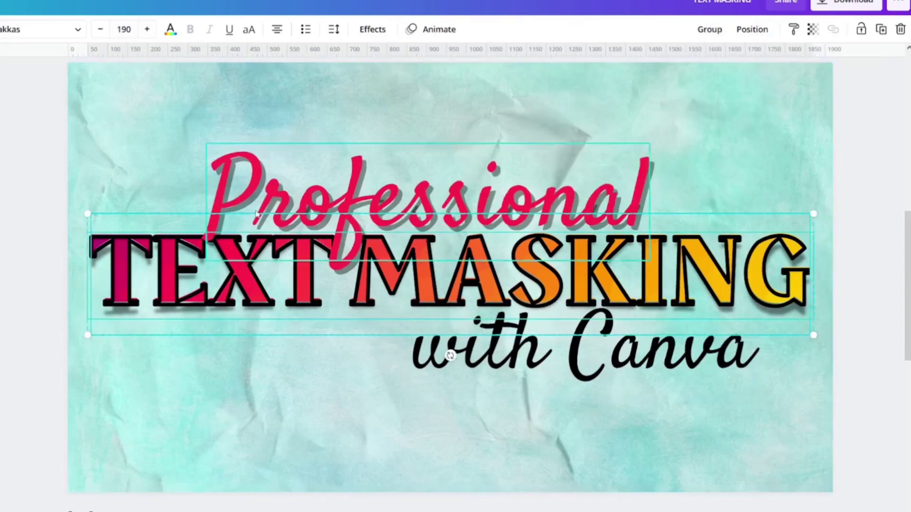
click(118, 398)
click(171, 310)
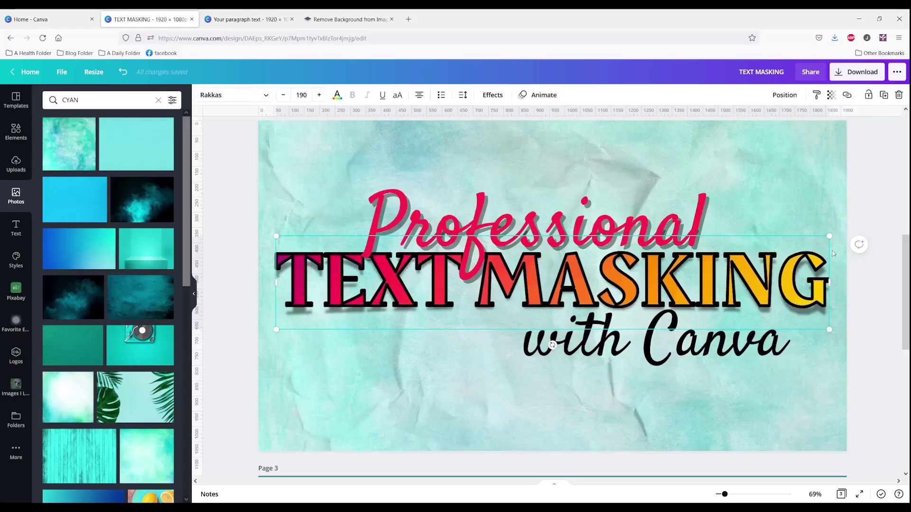
click(871, 225)
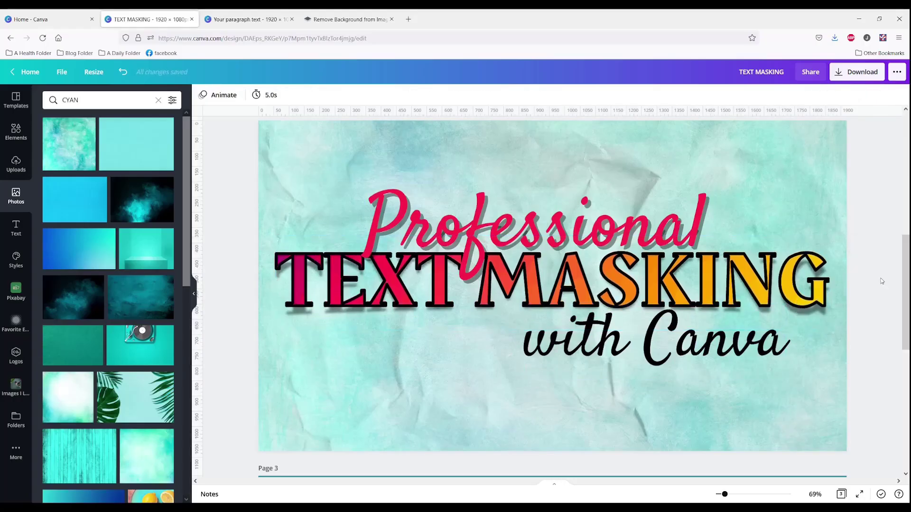
- Go back to page 1 and examine the gradient TEXT MASKING group there
scroll(889, 293, down, 5)
scroll(364, 216, up, 15)
scroll(363, 217, up, 3)
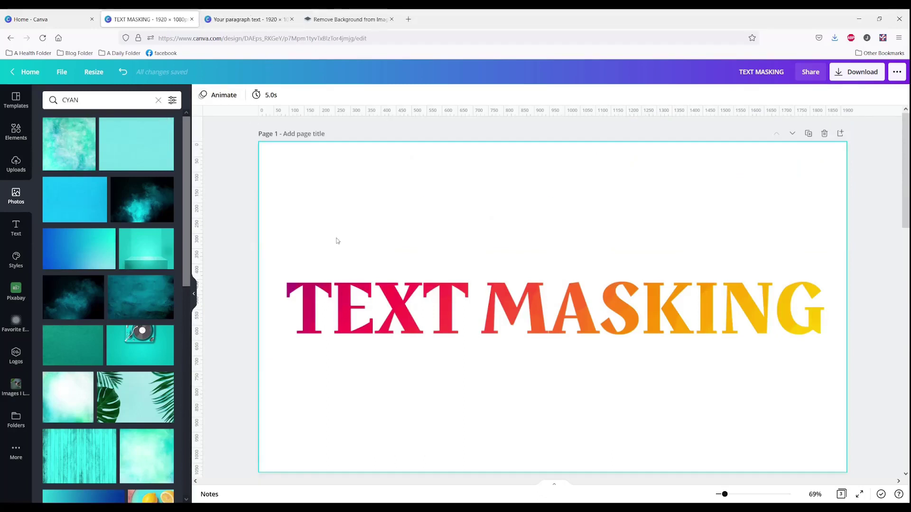
click(372, 267)
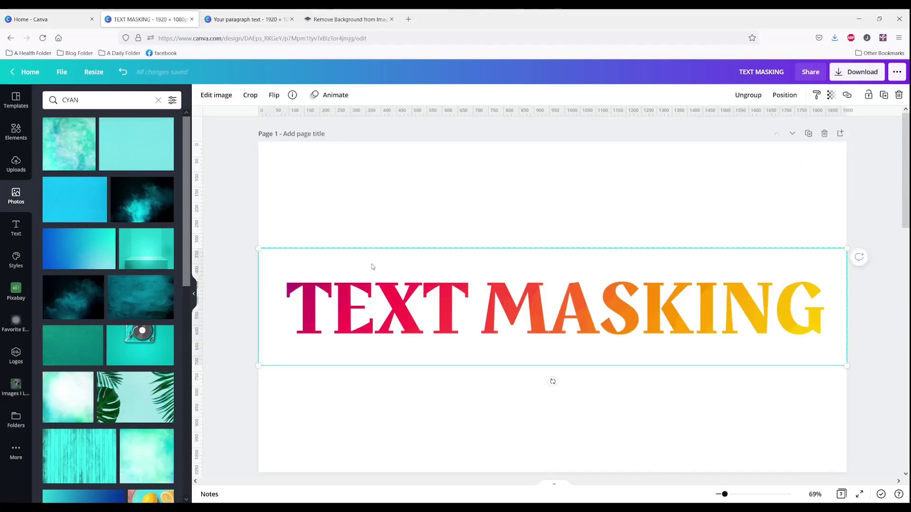
click(370, 230)
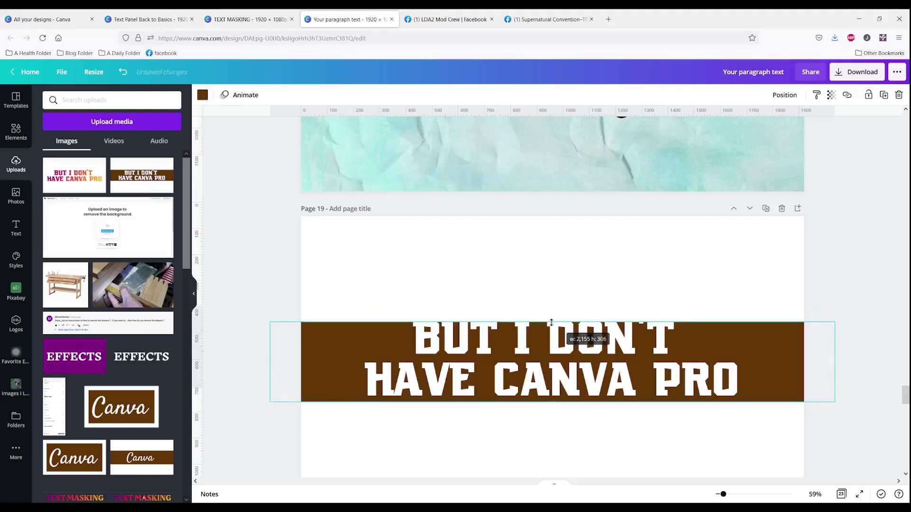
- Extend the brown rectangle behind BUT I DON'T HAVE CANVA PRO on page 19 upward past the lettering, beyond about 328 px in height
drag(551, 320, 551, 314)
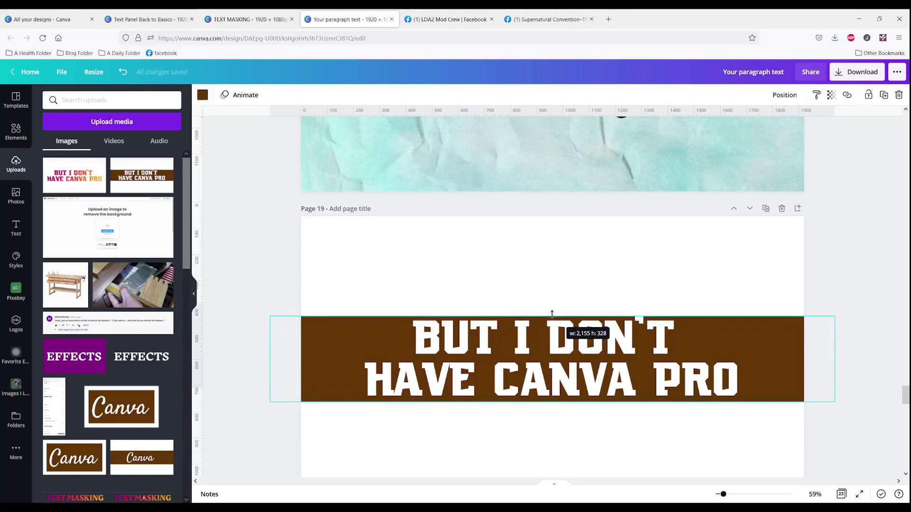
drag(552, 313, 552, 313)
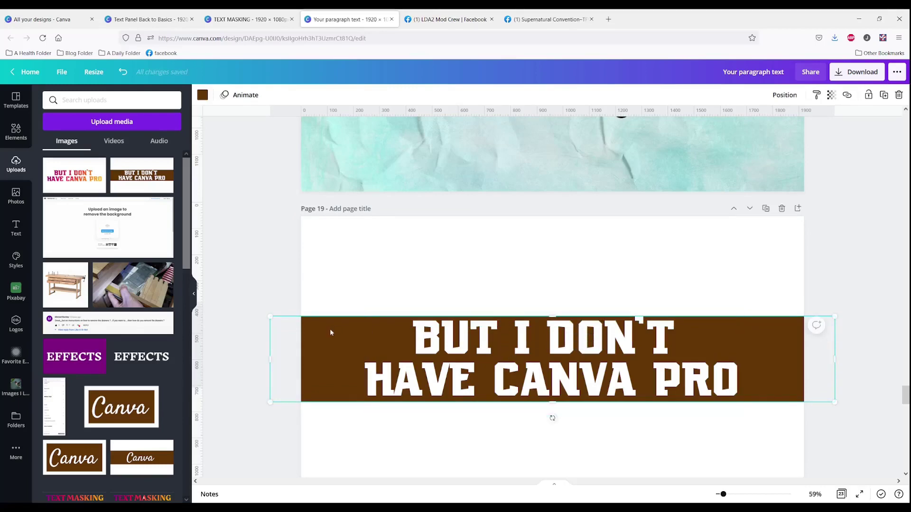
click(400, 329)
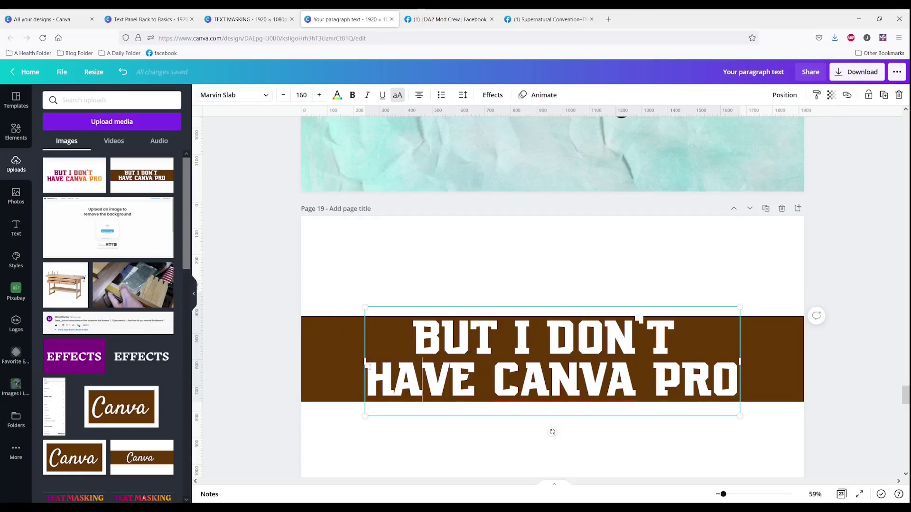
scroll(370, 383, down, 15)
scroll(376, 382, down, 8)
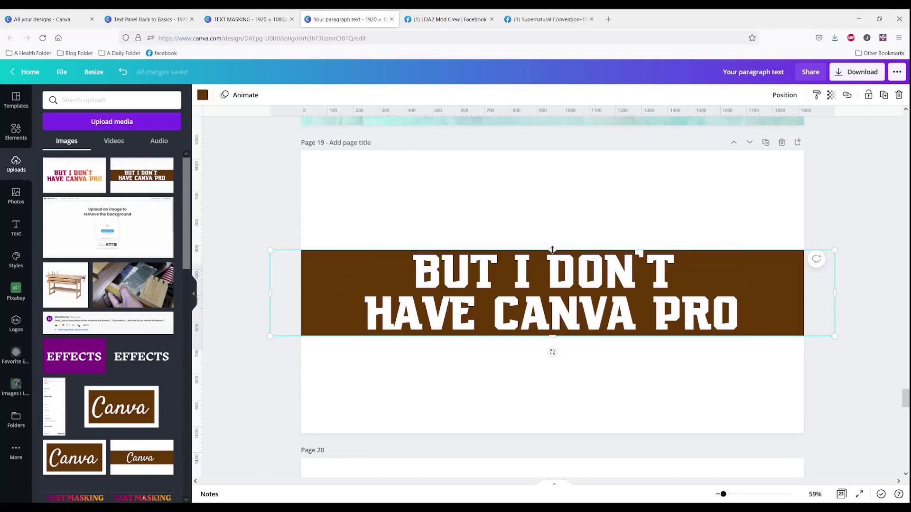
drag(552, 249, 552, 247)
- Color page 19's background and lettering light blue and its rectangle white, and download the page as a PNG
click(431, 317)
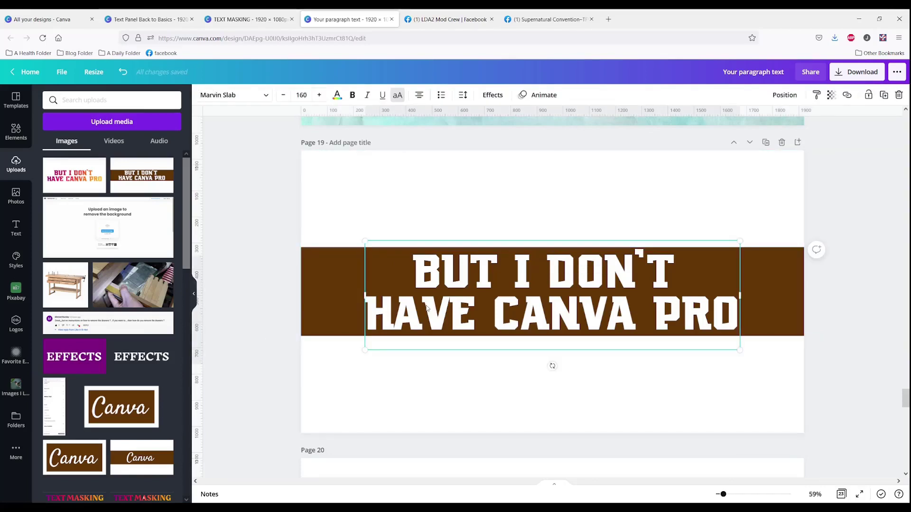
click(337, 95)
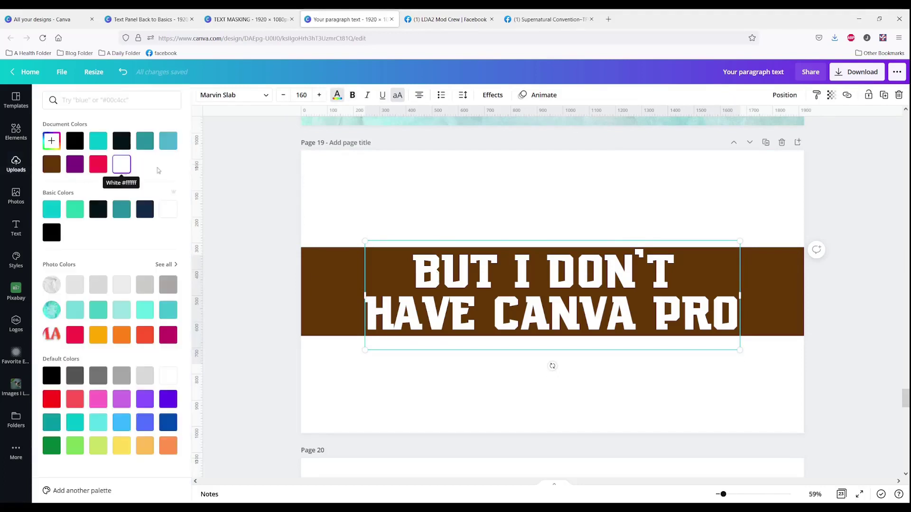
click(368, 179)
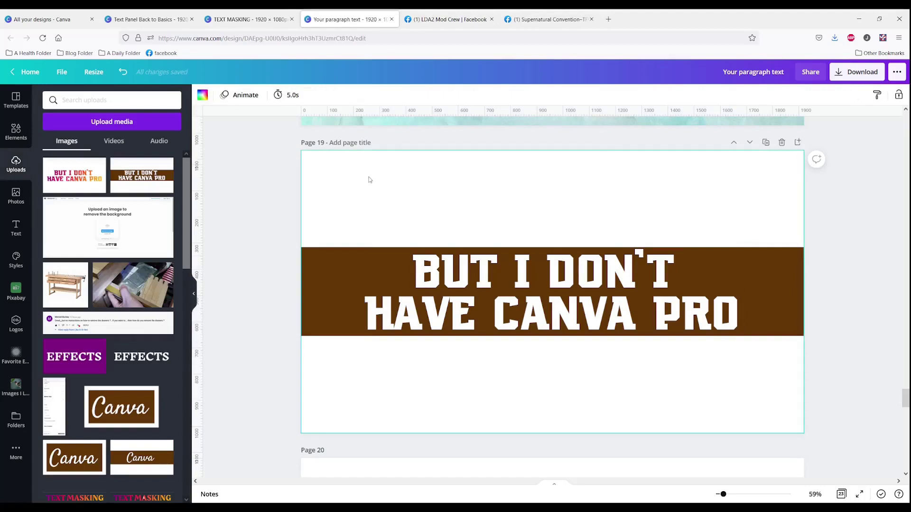
click(478, 314)
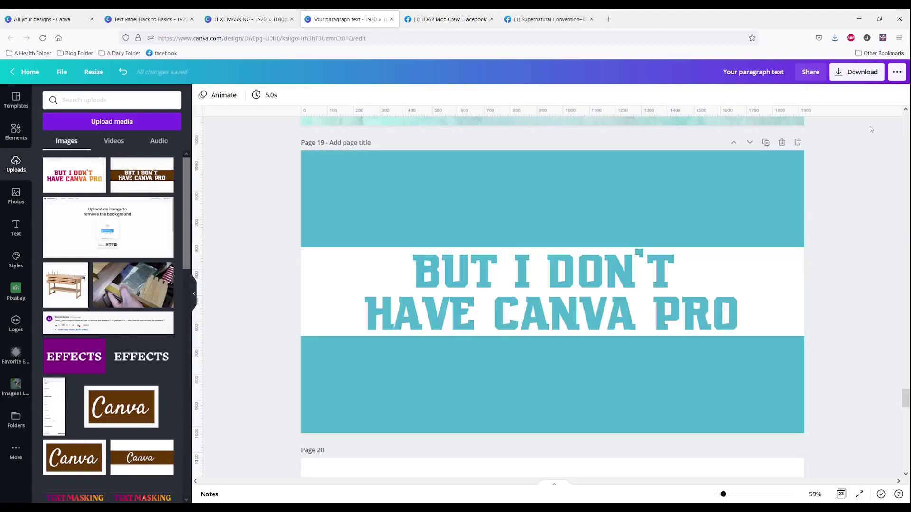
click(843, 76)
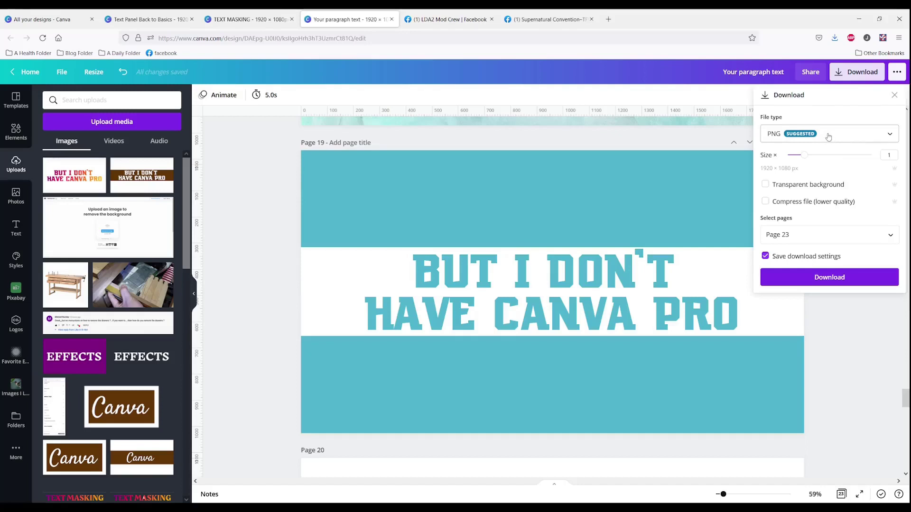
click(891, 239)
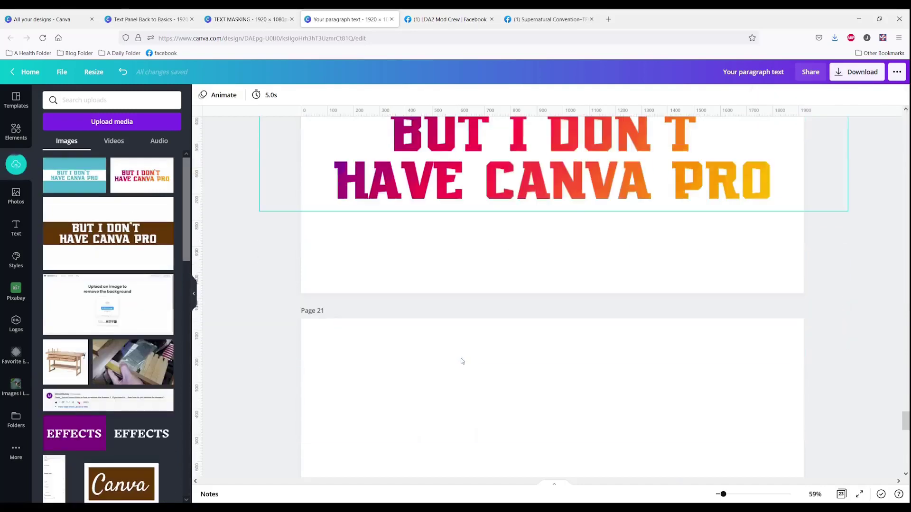
- Place the uploaded blue BUT I DON'T HAVE CANVA PRO image on page 21, cropped to the lettering band, and try the Background Remover on it
scroll(460, 351, down, 3)
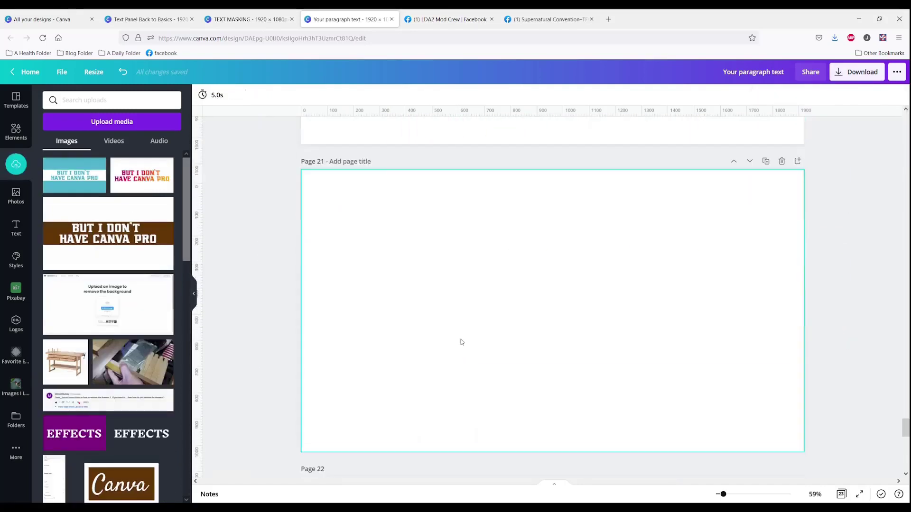
click(50, 169)
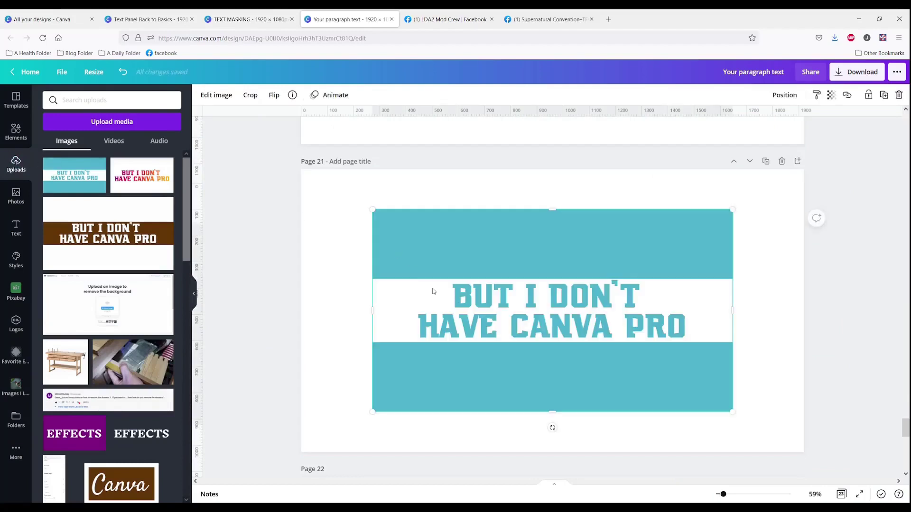
drag(373, 312, 301, 311)
click(216, 95)
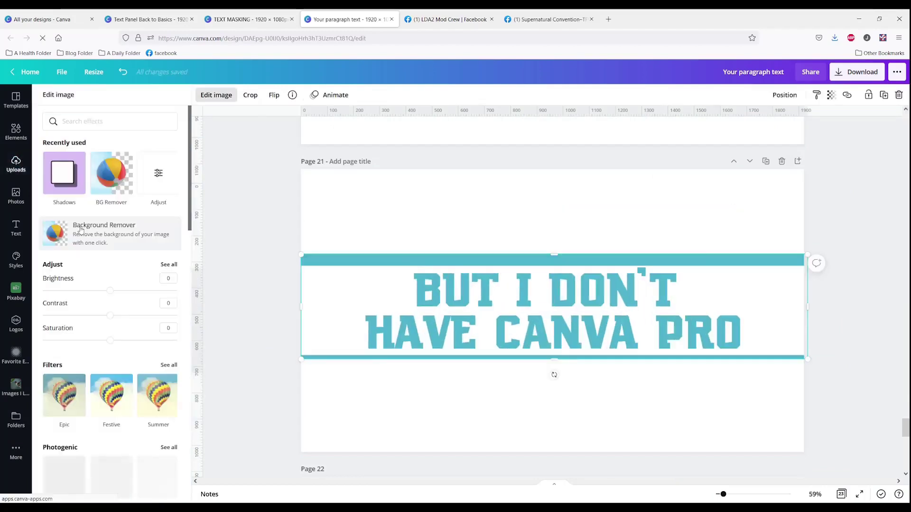
click(81, 227)
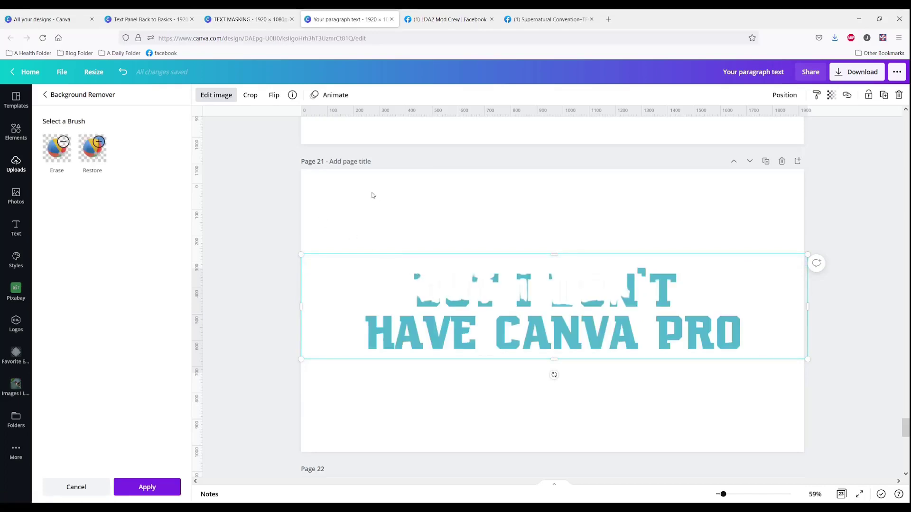
- Undo the blue recoloring so page 19 has its brown rectangle and white lettering again
click(330, 183)
click(123, 72)
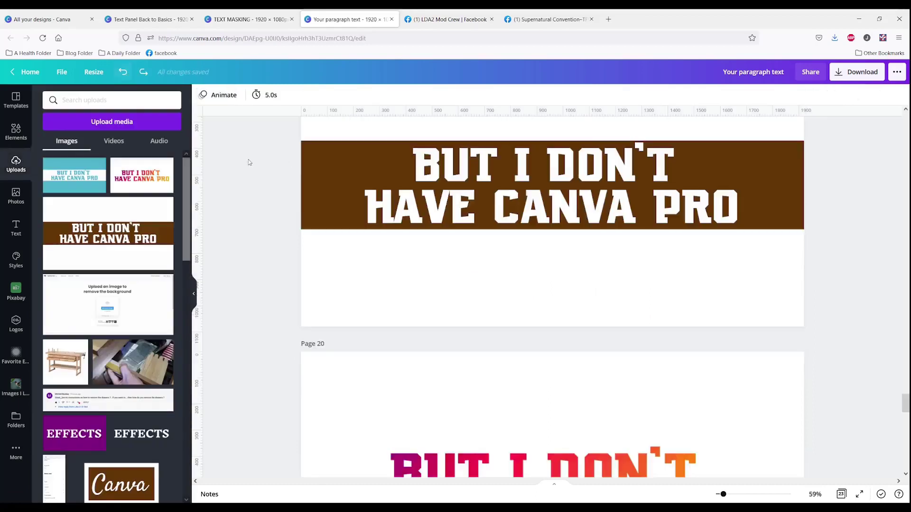
- Color page 19's background and lettering brown and its rectangle white
click(337, 270)
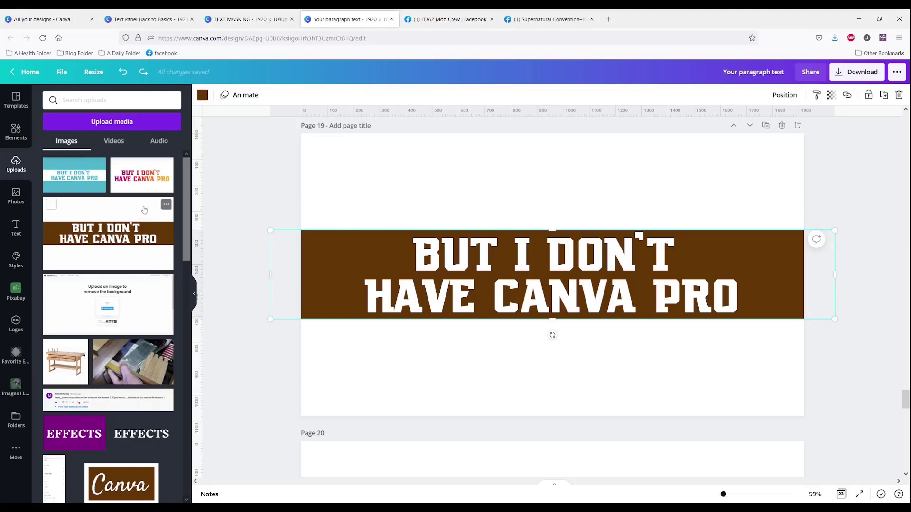
click(204, 95)
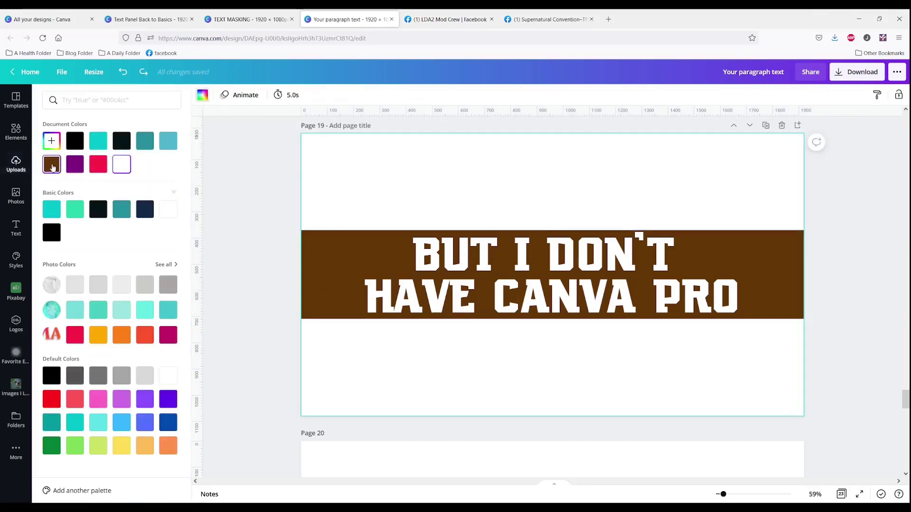
click(51, 165)
click(325, 274)
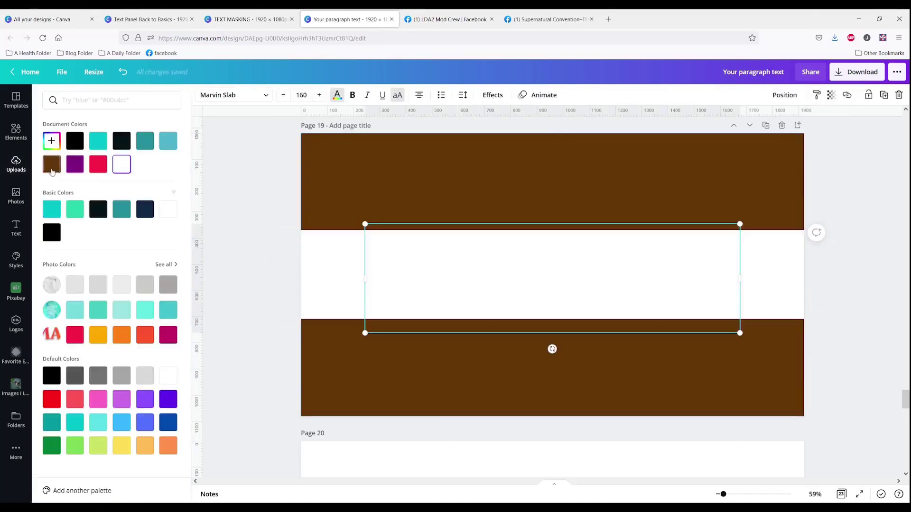
click(248, 189)
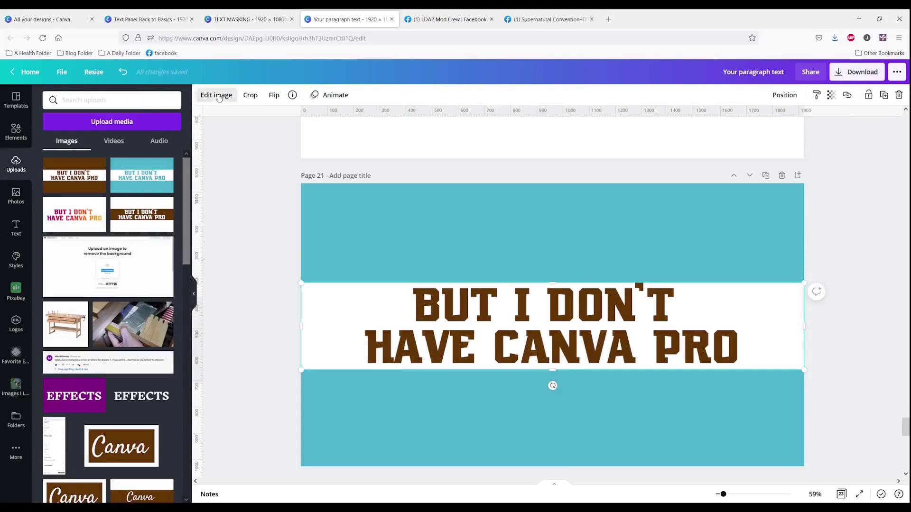
- Remove the background of the brown-lettered BUT I DON'T HAVE CANVA PRO image on page 21
click(216, 94)
click(77, 246)
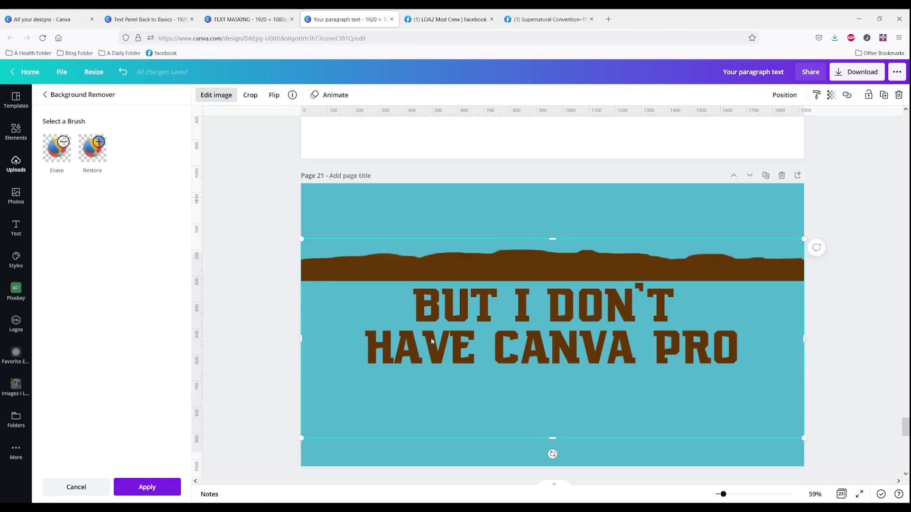
- Color page 19's lettering and background white and its rectangle dark magenta
scroll(429, 341, up, 10)
click(416, 330)
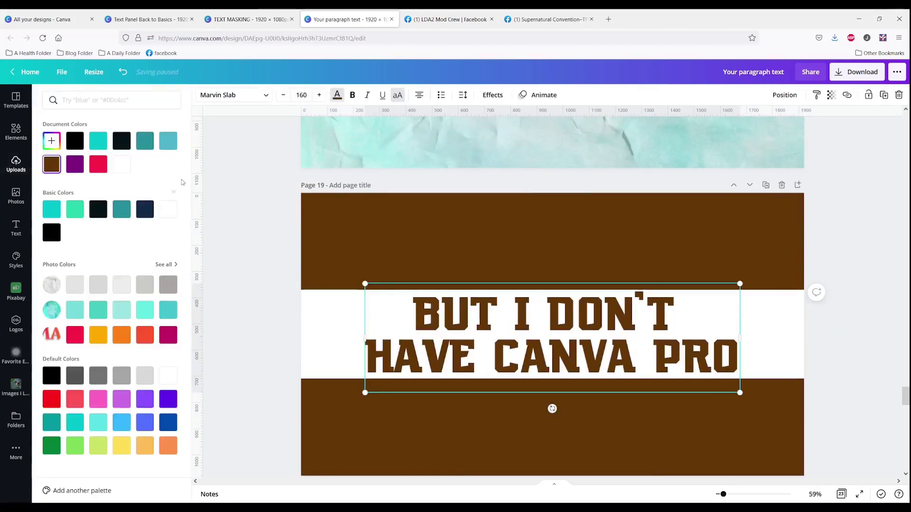
click(128, 171)
click(323, 307)
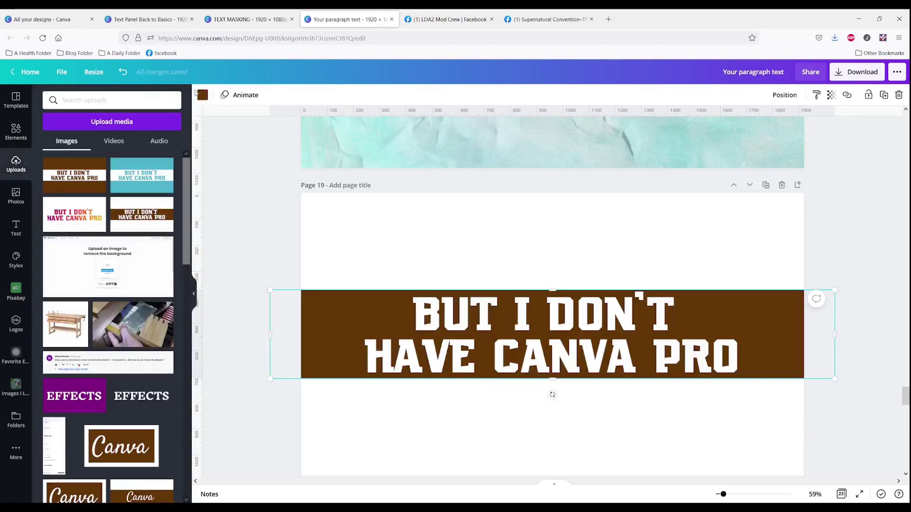
click(202, 96)
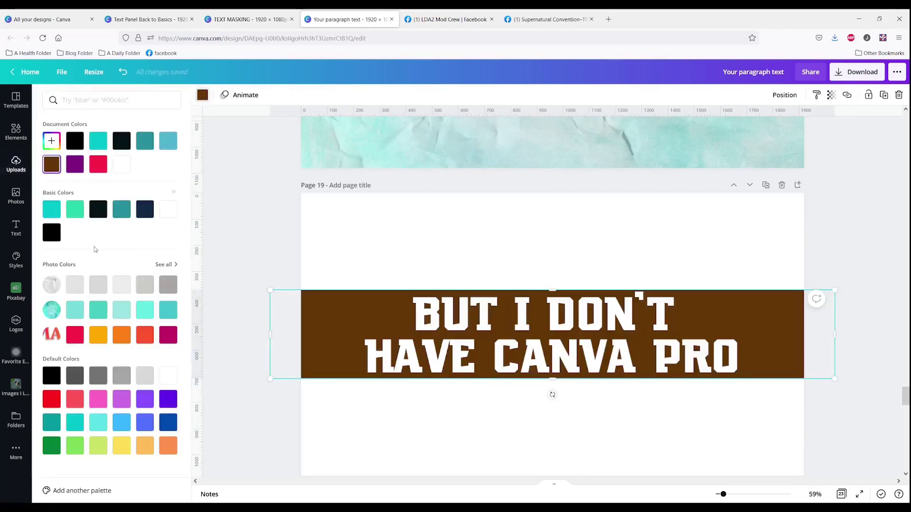
click(167, 336)
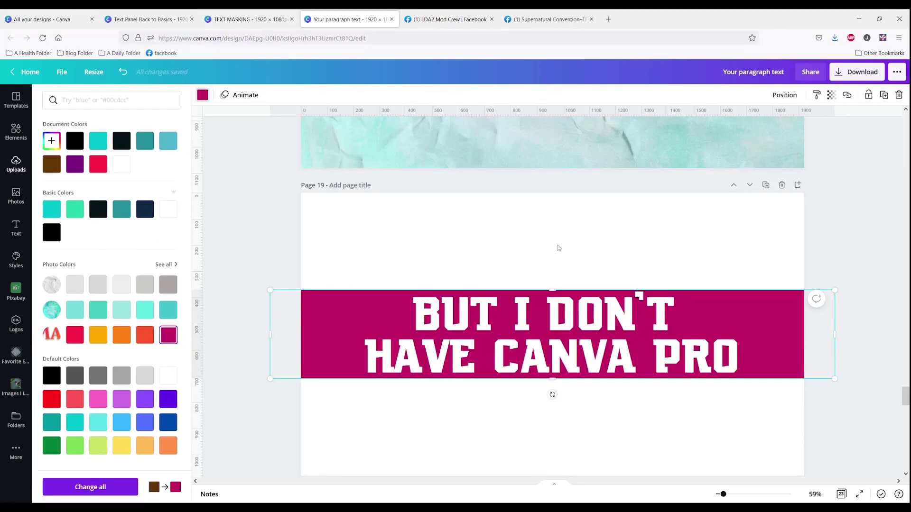
- Download page 19 with the white lettering on the dark magenta rectangle as a PNG image
click(849, 71)
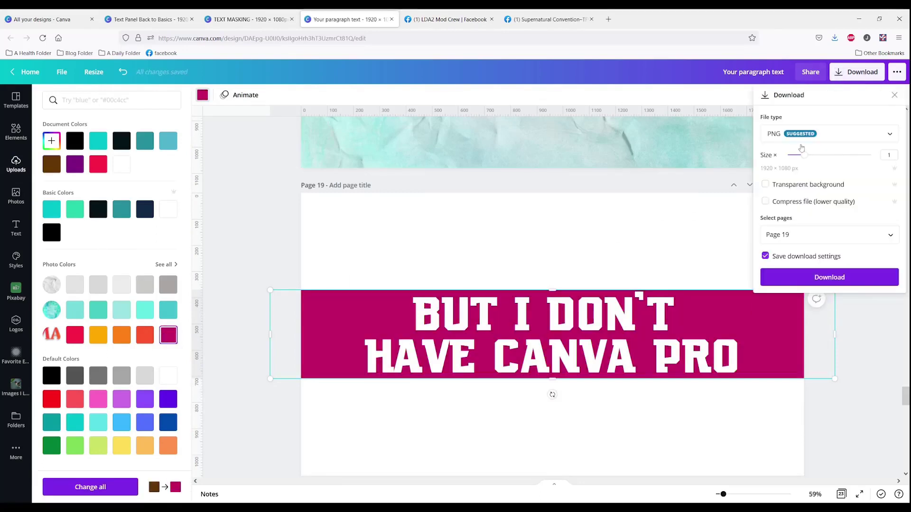
click(862, 275)
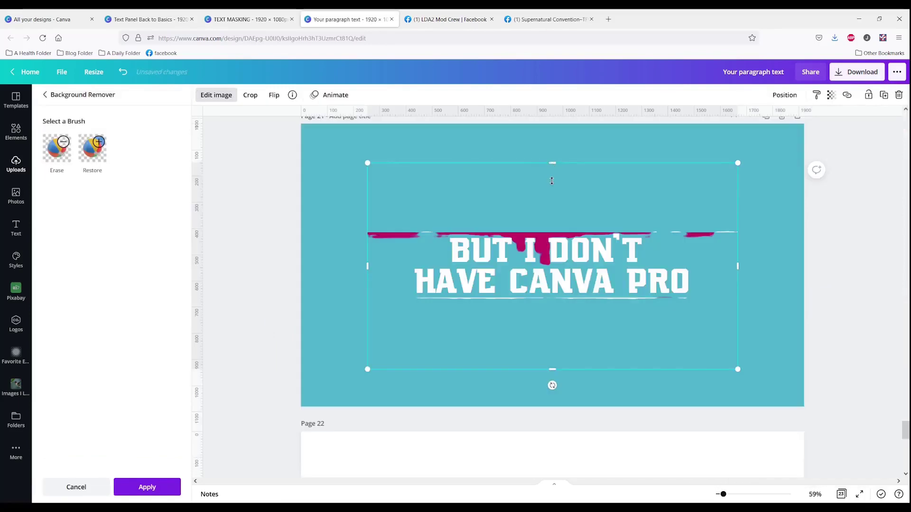
- Crop the upper and lower parts off the background-removed magenta image on page 21, and delete that image
drag(551, 181, 556, 265)
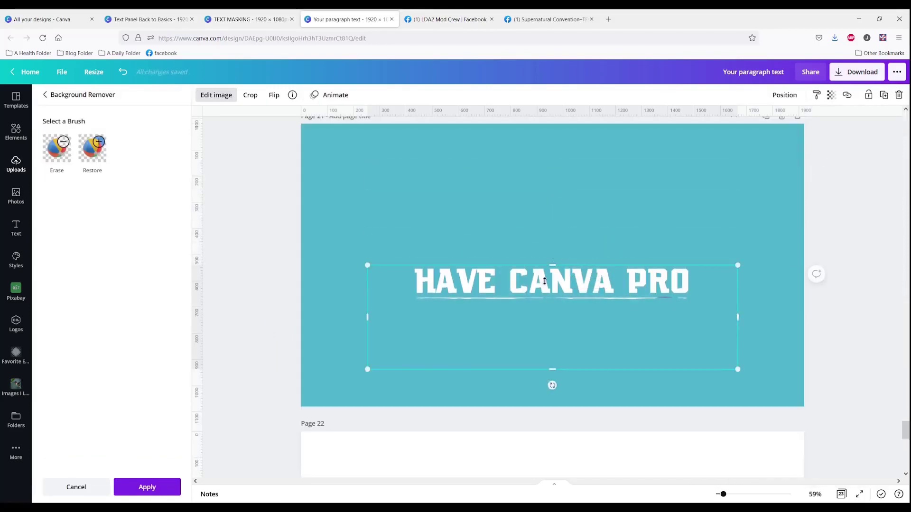
drag(552, 374, 553, 302)
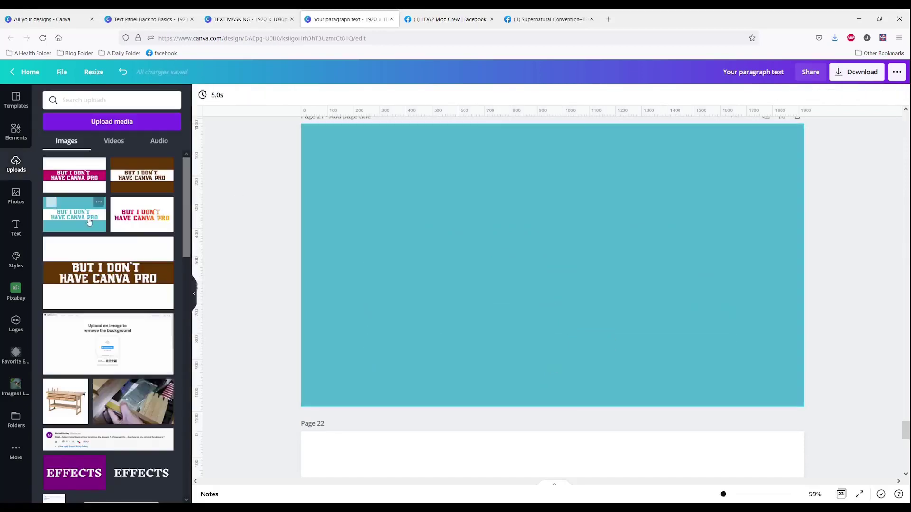
click(124, 185)
key(Delete)
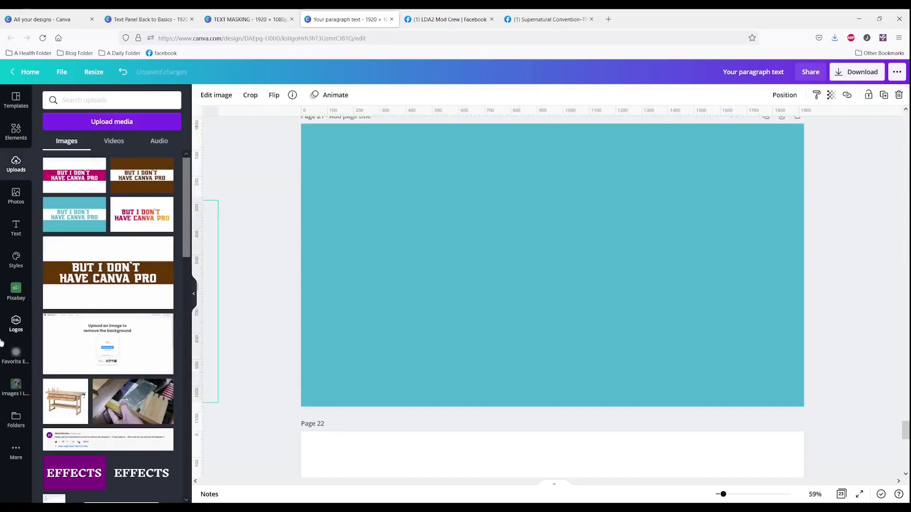
- Place the uploaded BUT I DON'T HAVE CANVA PRO image with the brown band on page 21 and remove its background
click(150, 271)
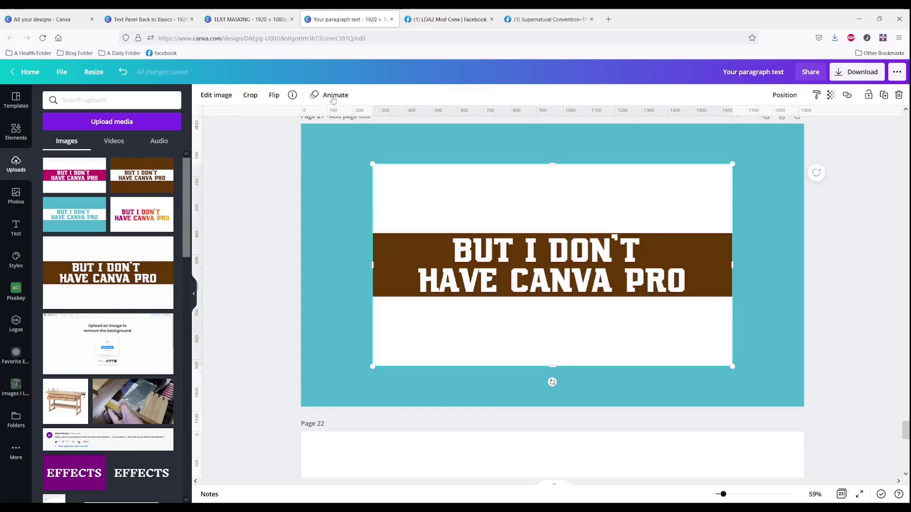
click(226, 96)
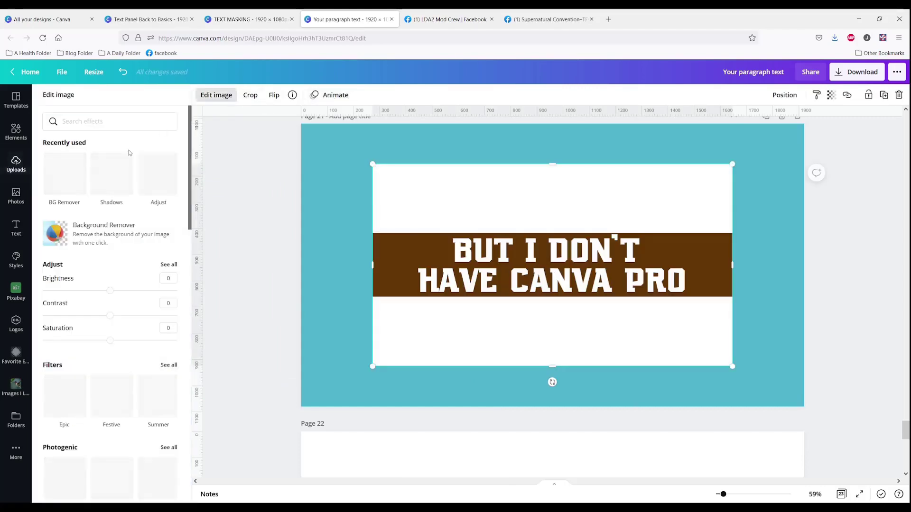
click(84, 235)
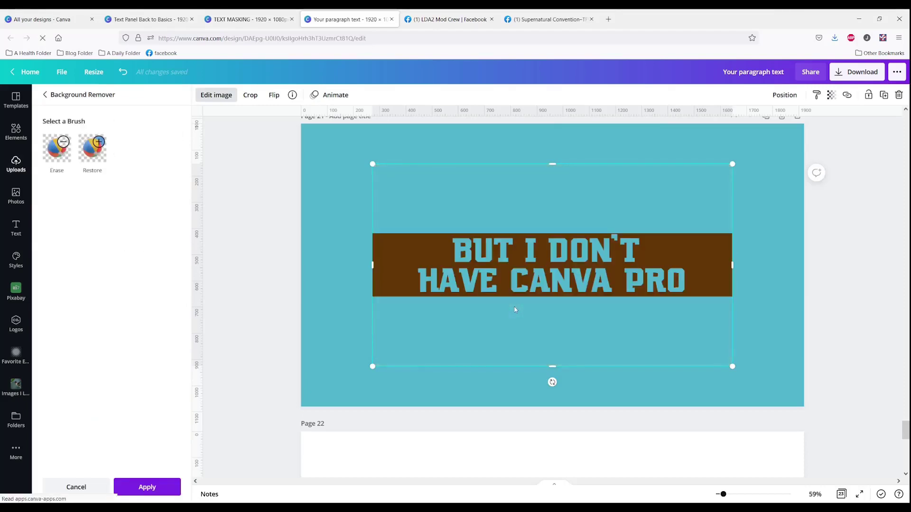
click(338, 277)
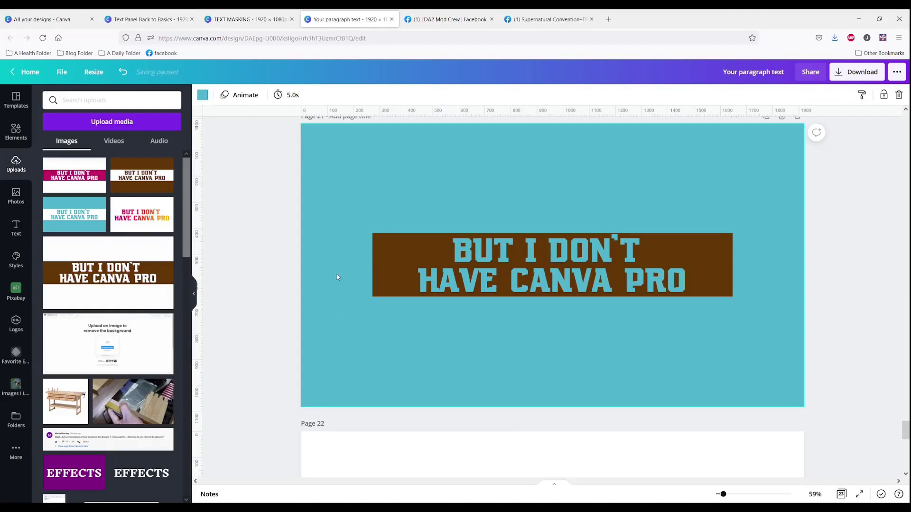
click(385, 262)
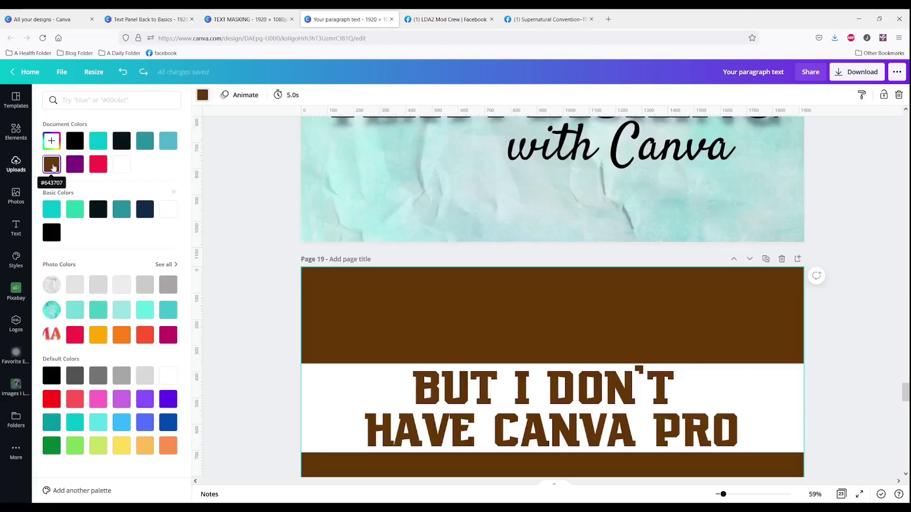